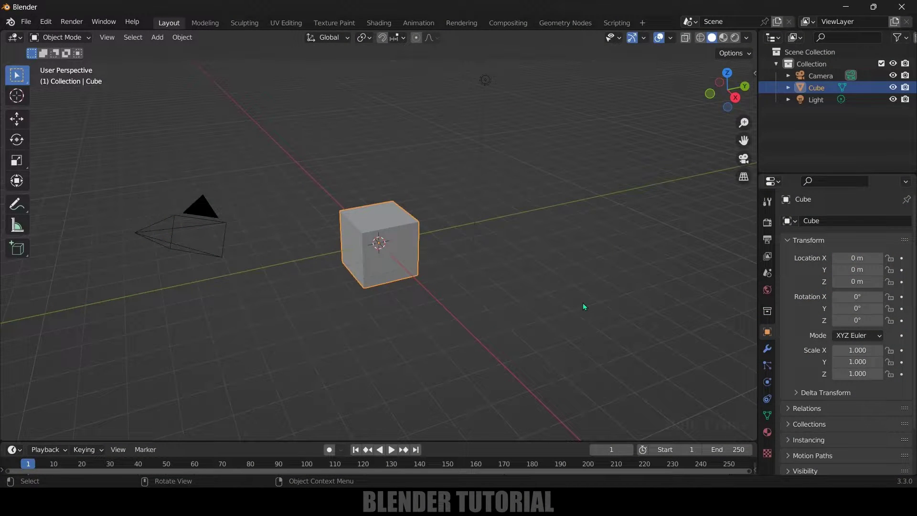
- Delete all the default objects in the scene: the camera, the cube and the light
key("a")
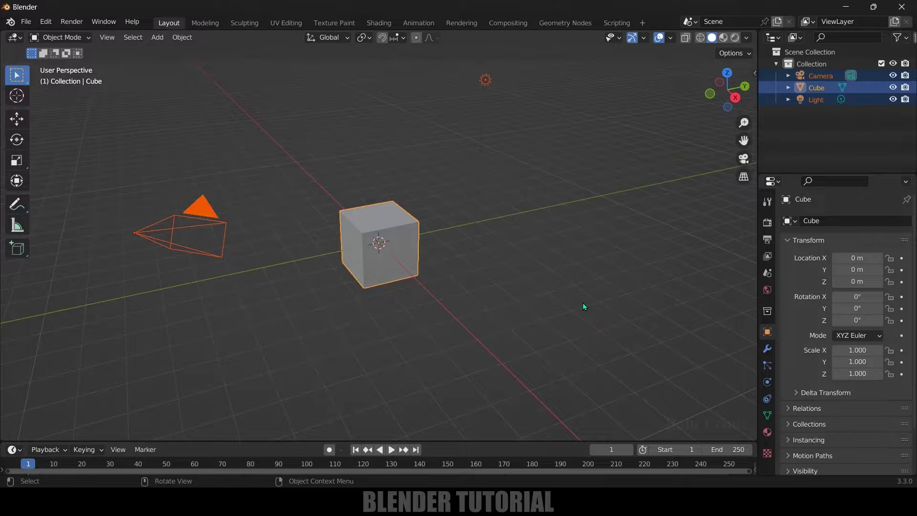
key("Delete")
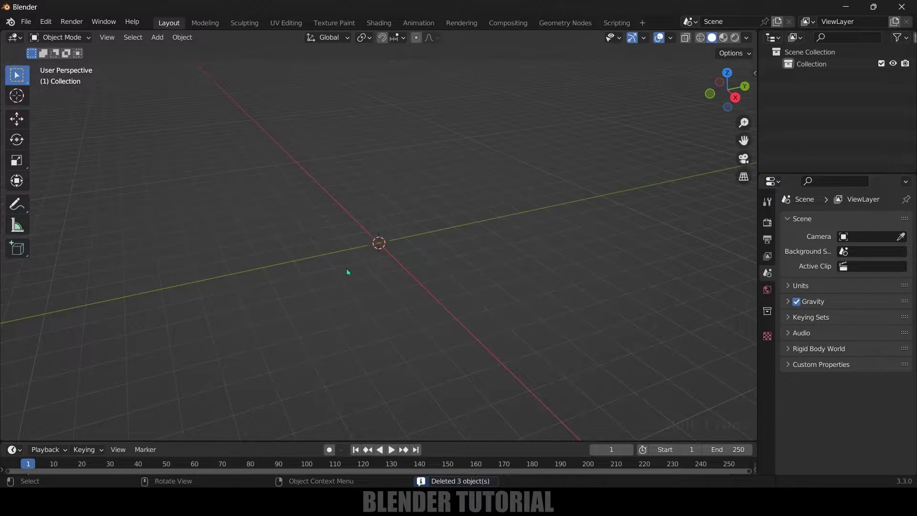
middle_click_drag(488, 247, 465, 250)
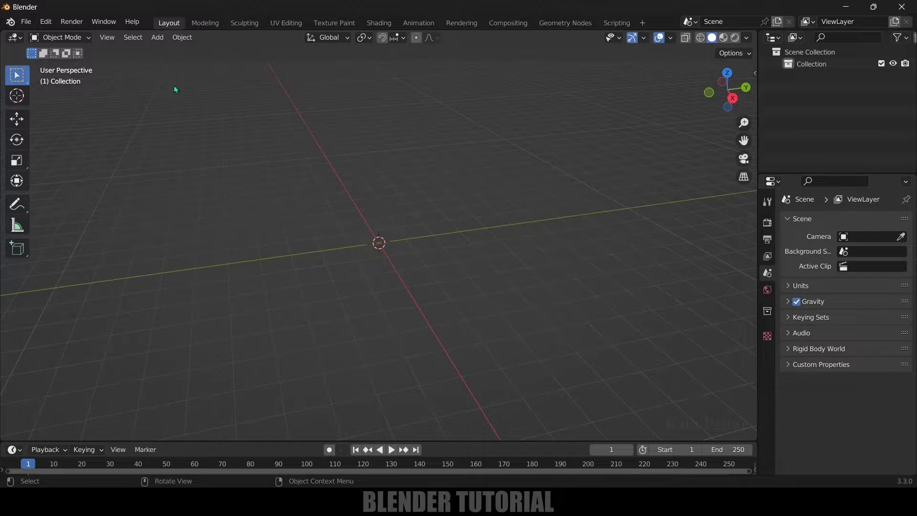
- Add a Bezier curve at the world origin and view it from the front
left_click(159, 39)
mouse_move(200, 63)
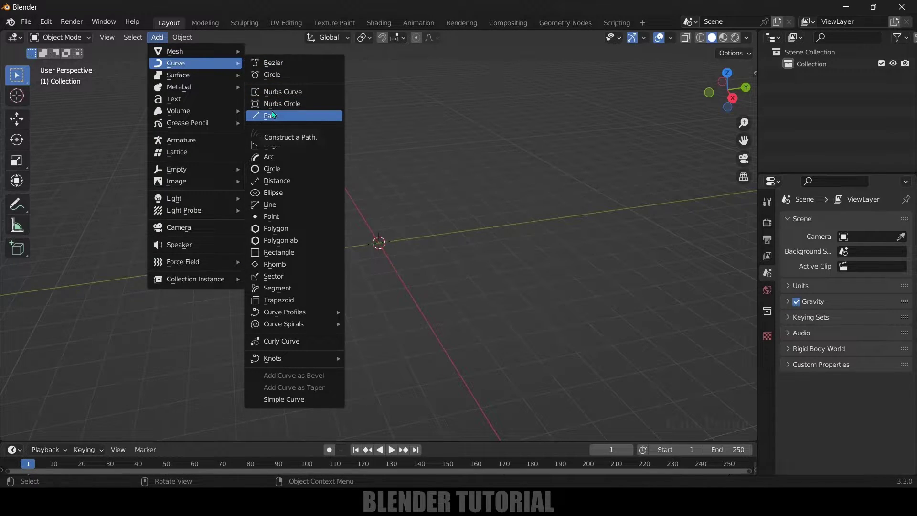
left_click(279, 64)
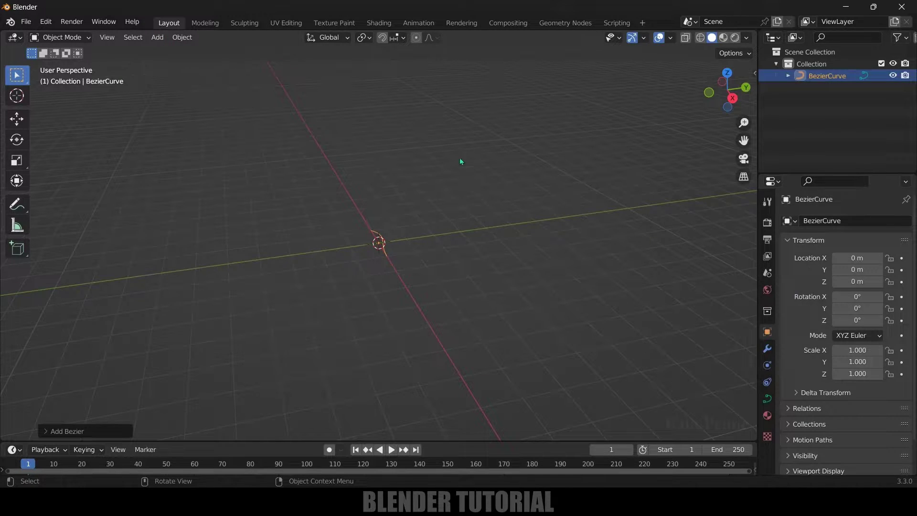
key("KP_1")
scroll(472, 245, "up", 4)
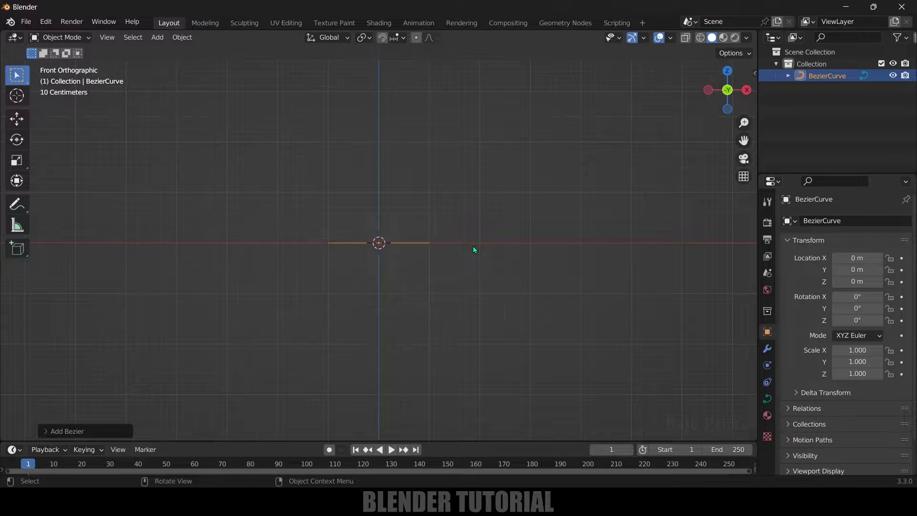
- In Edit Mode, move the Bezier curve's first control point about 1 m toward negative X and 2 m up
key("Tab")
left_click_drag(231, 218, 277, 304)
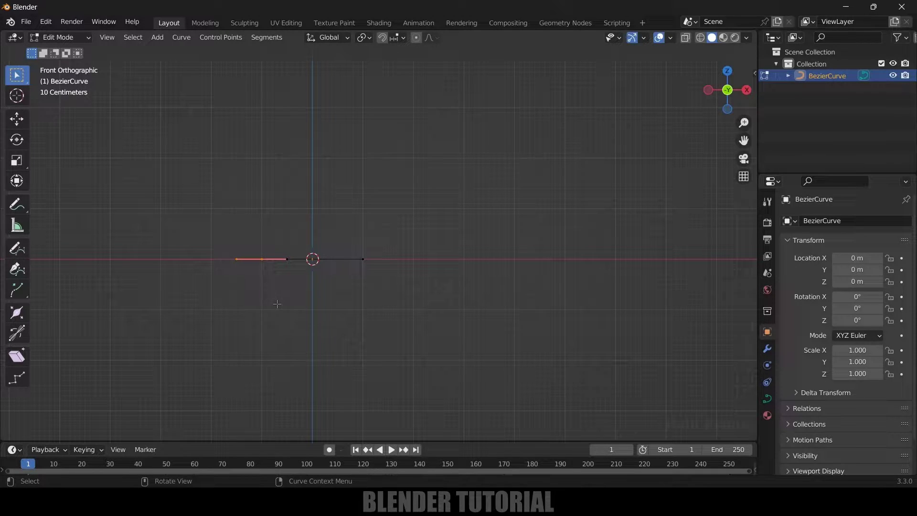
key("g")
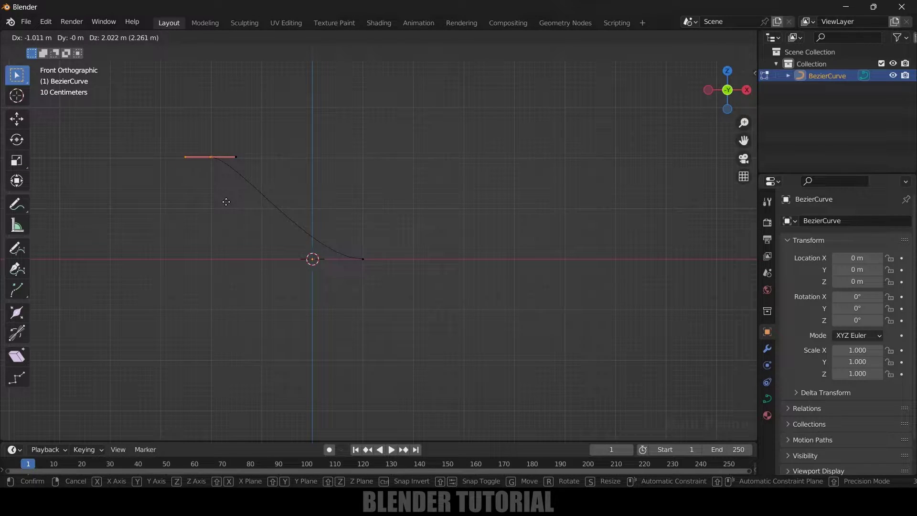
left_click(225, 201)
- Extend the curve from its end point in two extrusions, about 3 m along X and 2 m up, and 4 m along X and 2 m down
left_click_drag(337, 222, 406, 335)
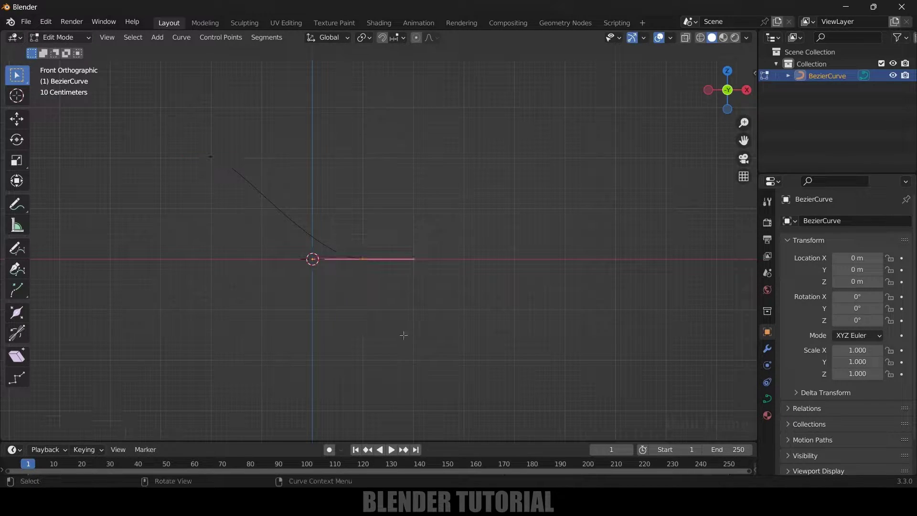
key("g")
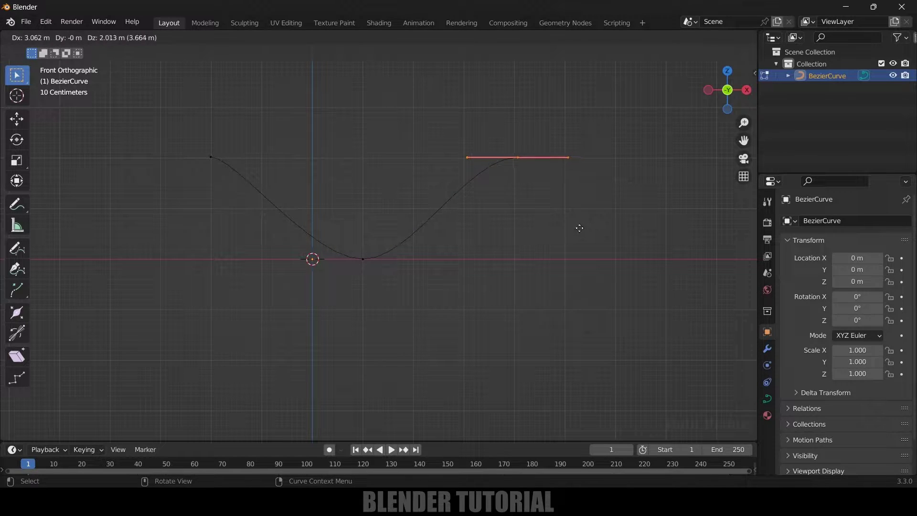
left_click(576, 228)
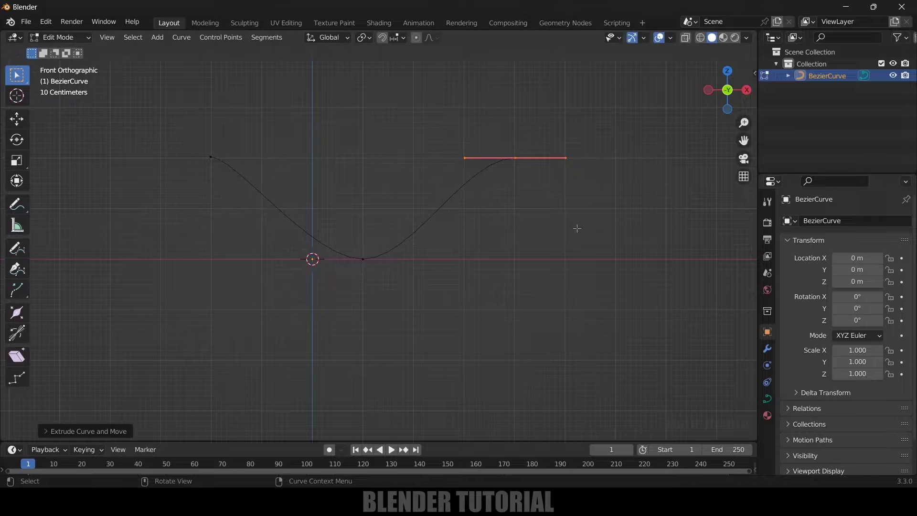
key("e")
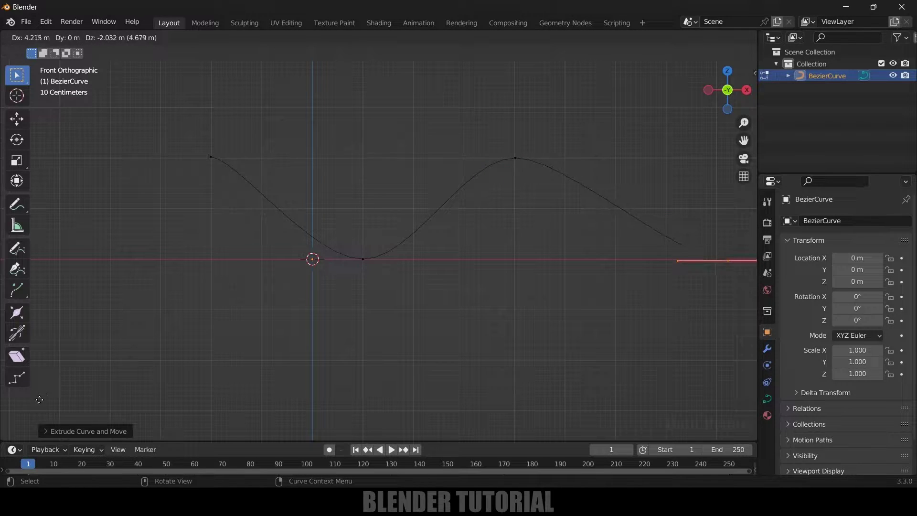
left_click(29, 397)
scroll(423, 258, "down", 2)
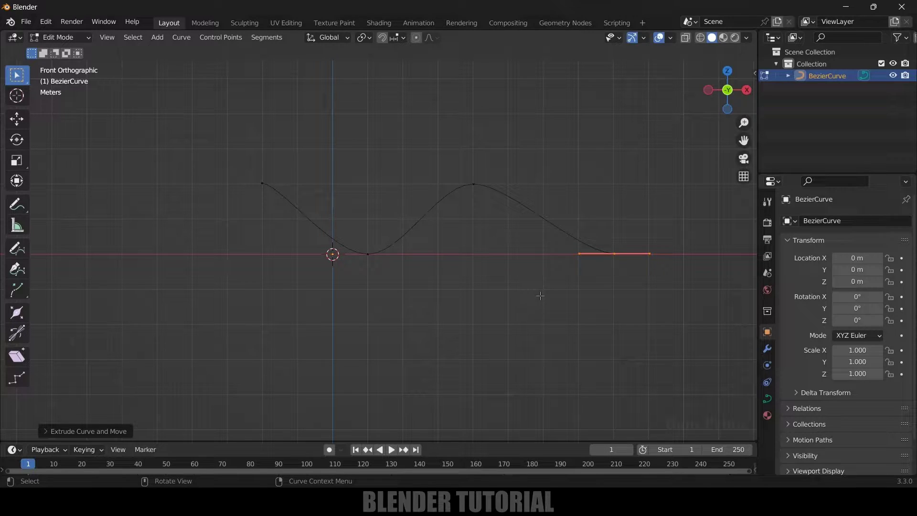
- Return to Object Mode and delete the whole Bezier curve
key("Tab")
key("Delete")
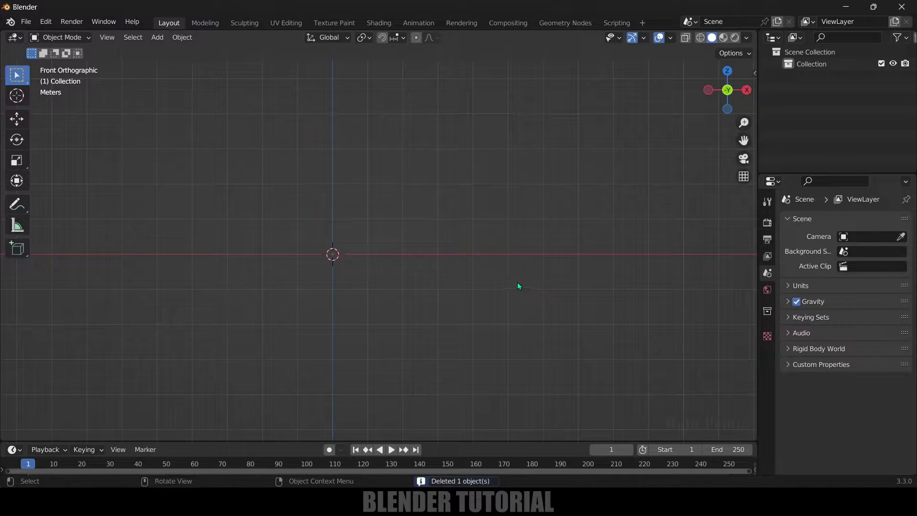
left_click(157, 39)
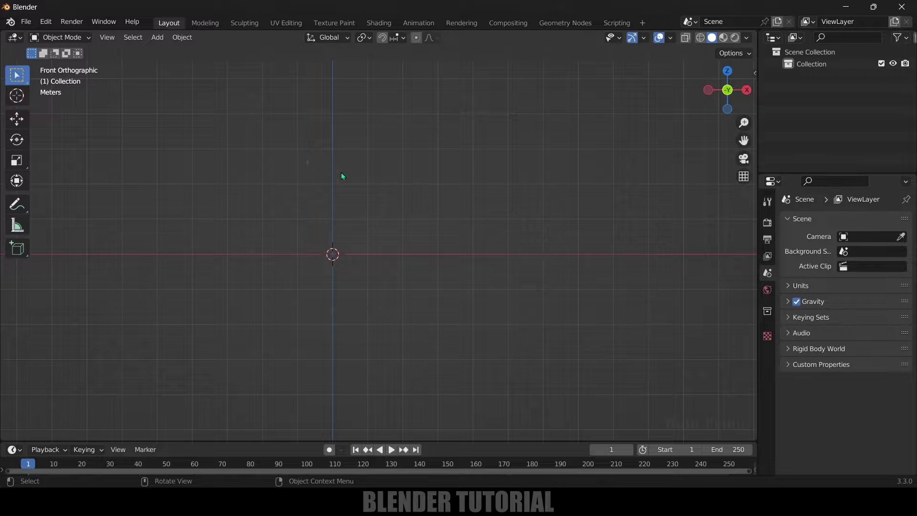
- Search the add-on preferences for "extra", make sure Add Mesh: Extra Objects is enabled, and save the preferences
left_click(46, 21)
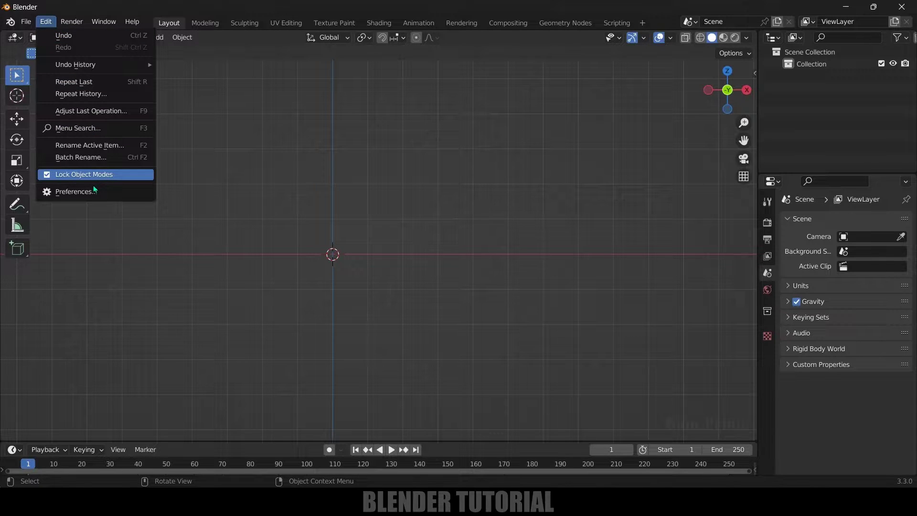
left_click(76, 191)
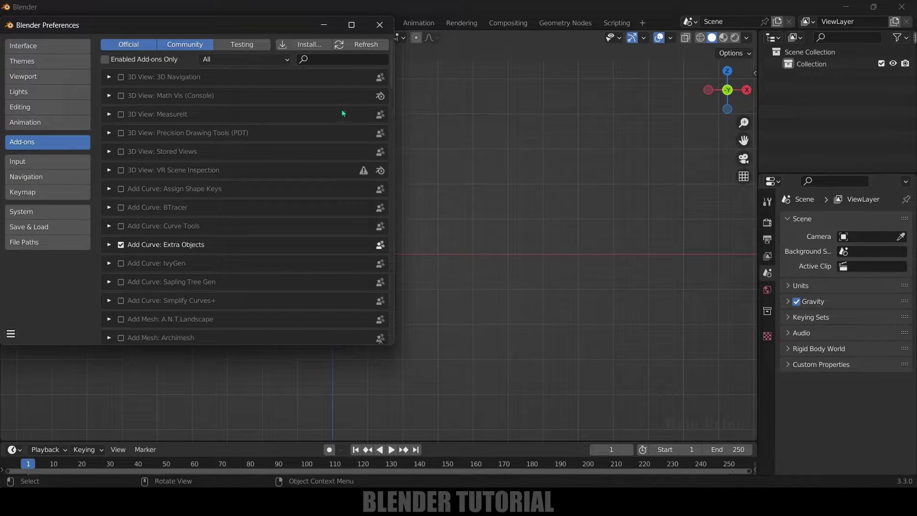
left_click(340, 61)
type("extra")
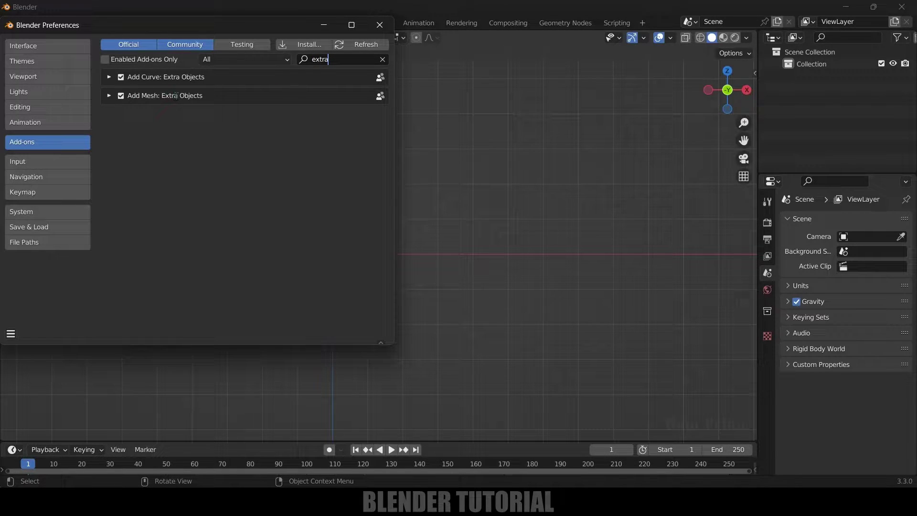
left_click(123, 98)
left_click(122, 98)
left_click(11, 333)
left_click(39, 302)
left_click(380, 25)
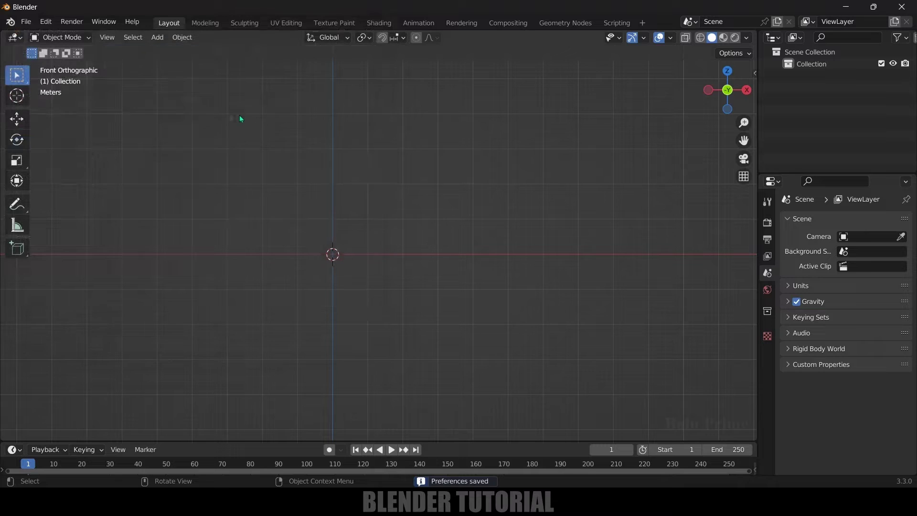
- Add a Z Math Surface mesh at the world origin
left_click(158, 37)
key("shift+a")
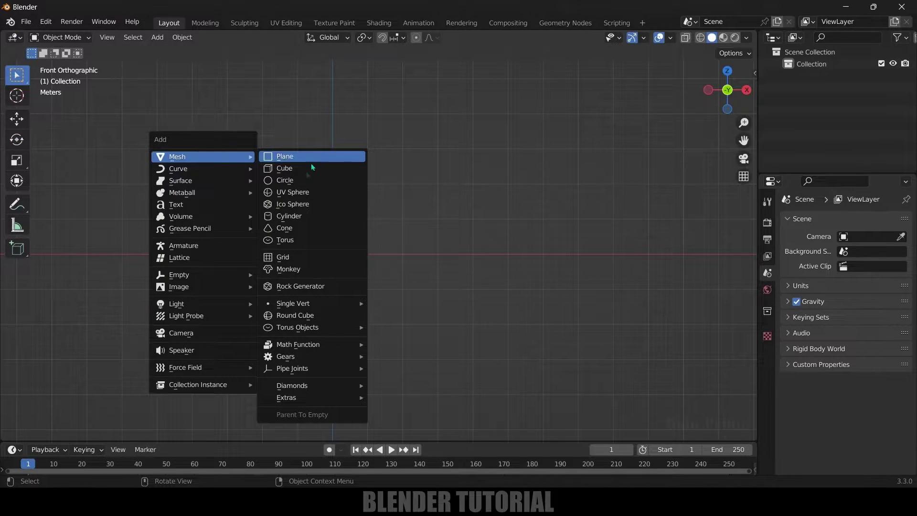
mouse_move(304, 347)
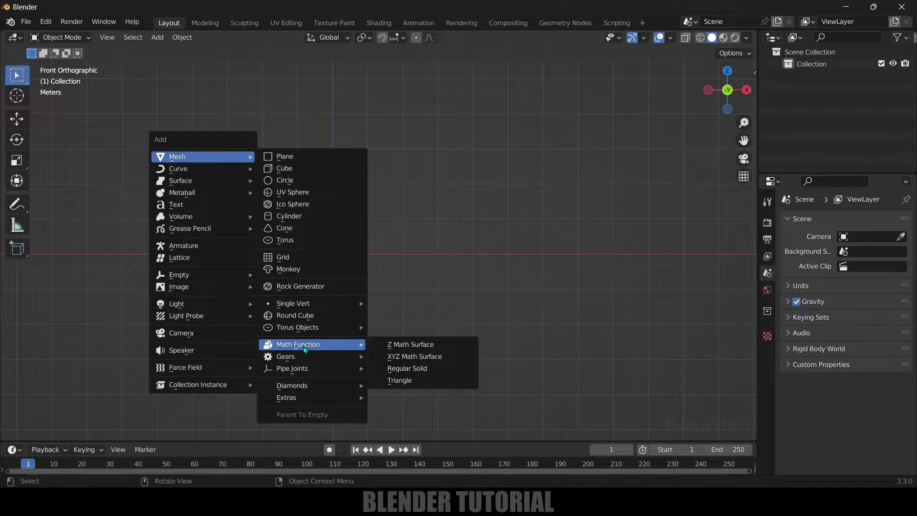
left_click(416, 347)
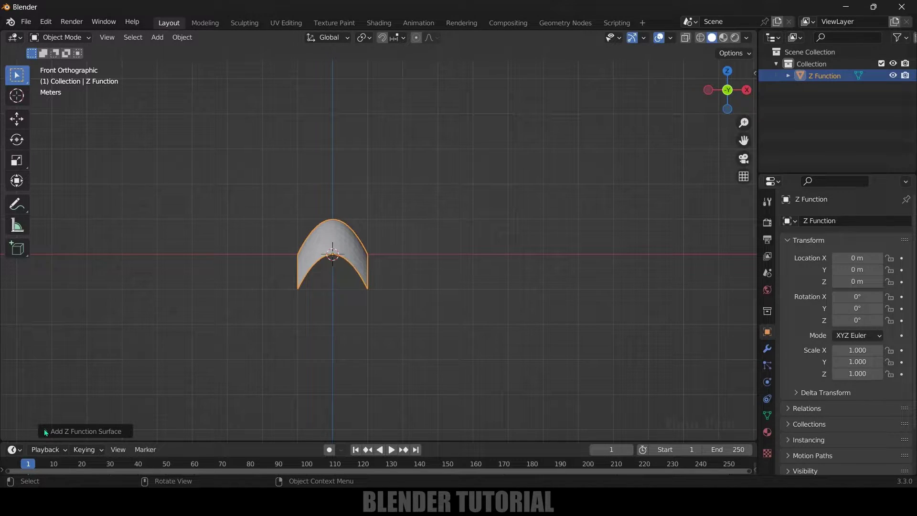
- Set the new surface's Z Equation to sin(x)
left_click(44, 429)
left_click(176, 376)
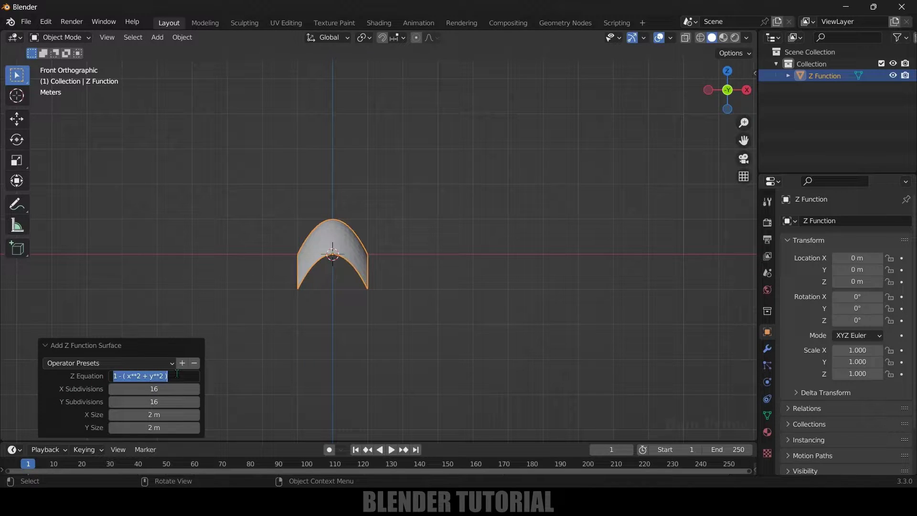
key("BackSpace")
type("sin(x")
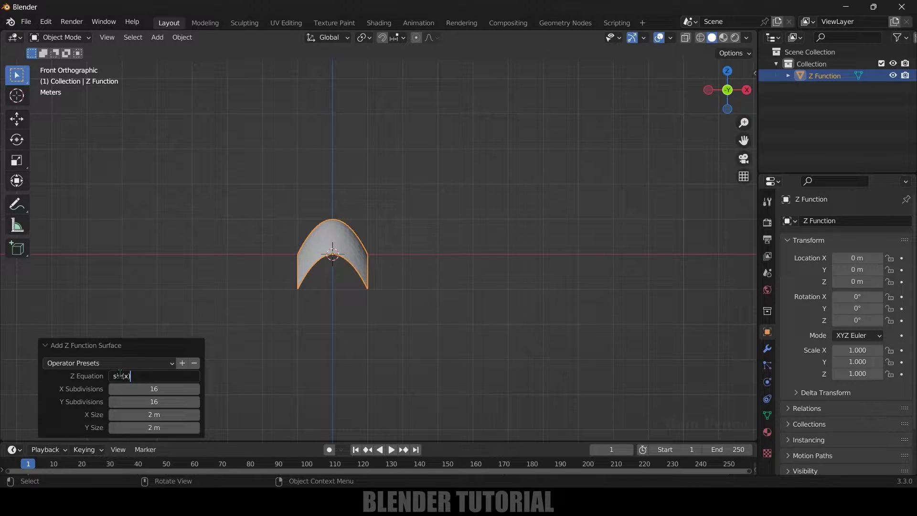
key("Return")
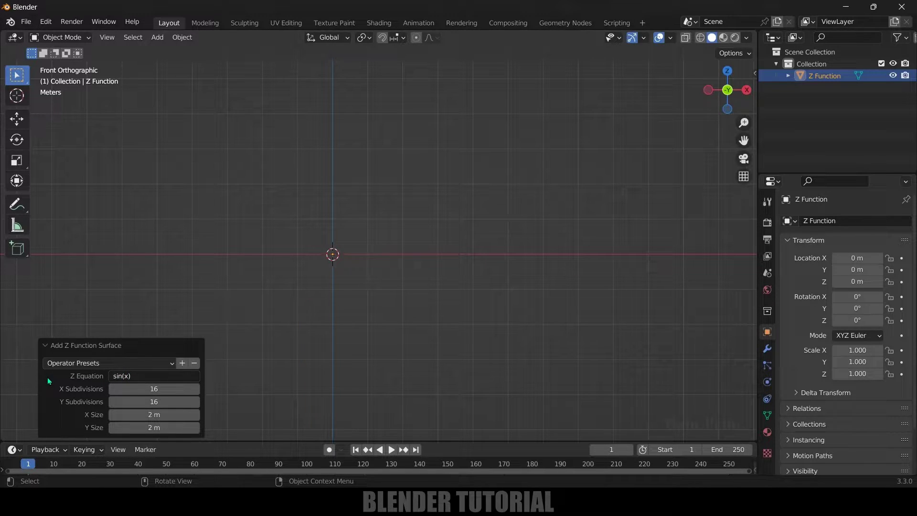
- Set the sine surface's X Size to 23 m and its X Subdivisions to 256
mouse_move(267, 363)
middle_mouse_down()
mouse_move(362, 291)
mouse_move(440, 312)
mouse_move(371, 315)
mouse_move(326, 301)
middle_mouse_up()
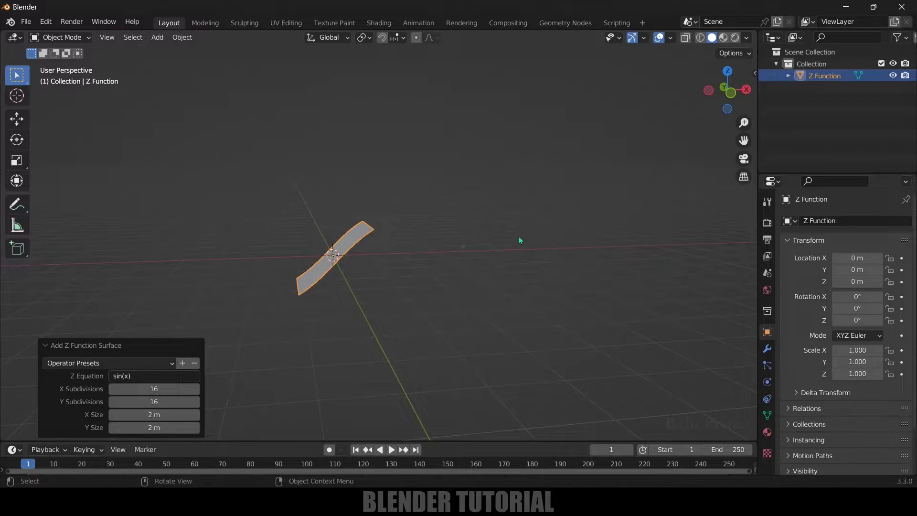
left_click_drag(154, 414, 205, 373)
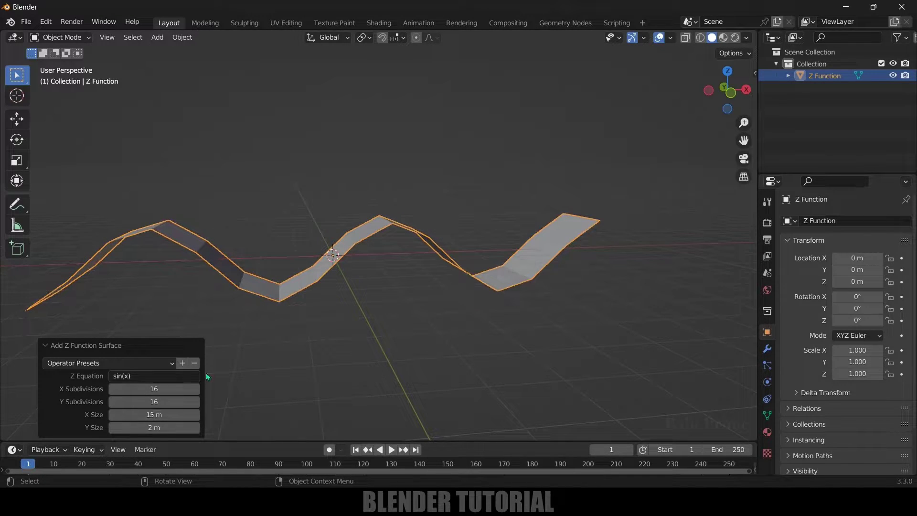
scroll(299, 306, "down", 3)
left_click_drag(153, 415, 188, 389)
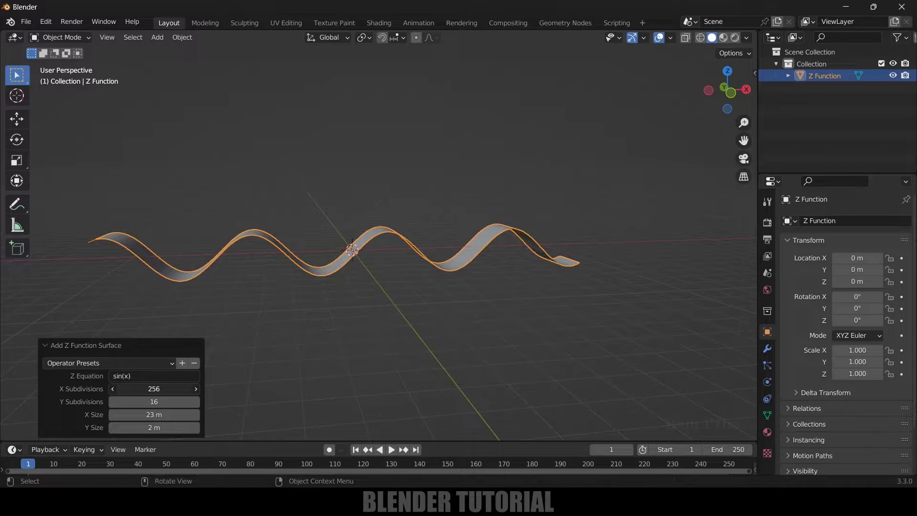
- Apply Shade Smooth to the wave surface and keep the surface selected
scroll(300, 267, "up", 5)
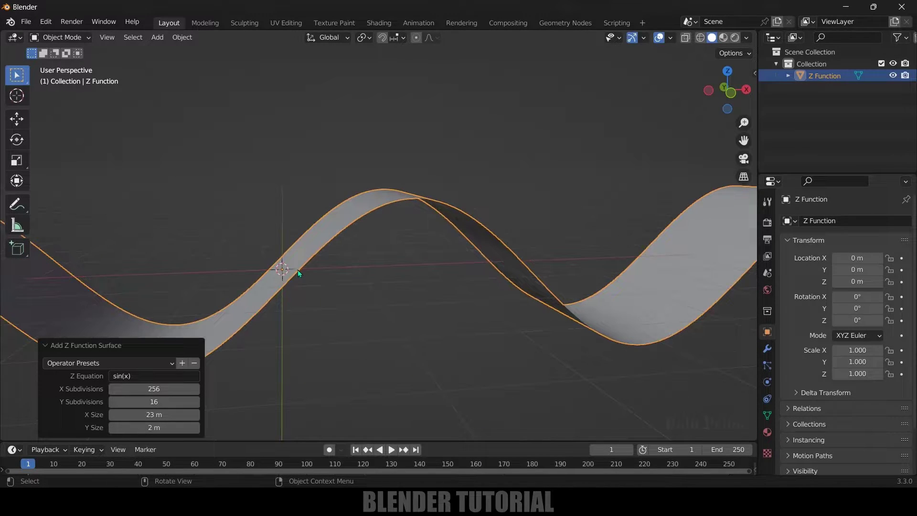
middle_click_drag(565, 265, 532, 285)
right_click(485, 236)
left_click(475, 248)
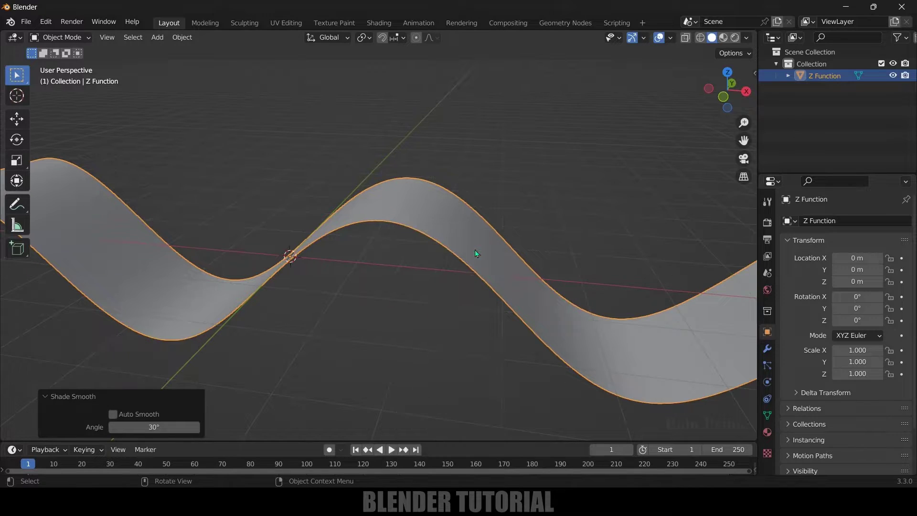
middle_click_drag(461, 283, 396, 243)
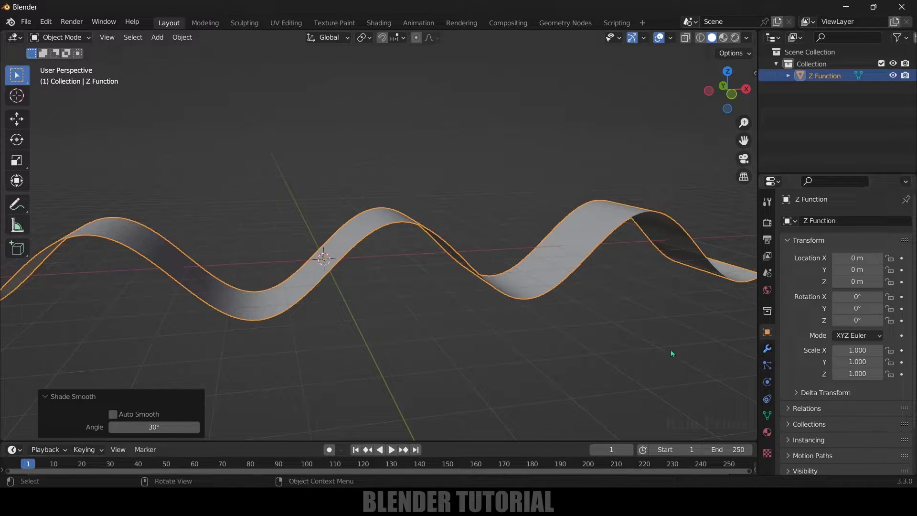
left_click(468, 348)
left_click(360, 240)
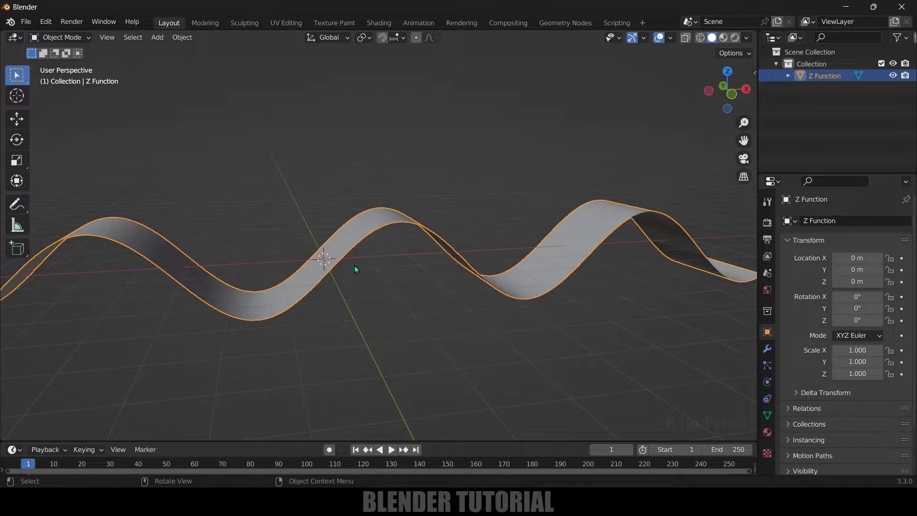
- Add a Solidify modifier to the wave surface with a thickness of 0.14 m
left_click(766, 350)
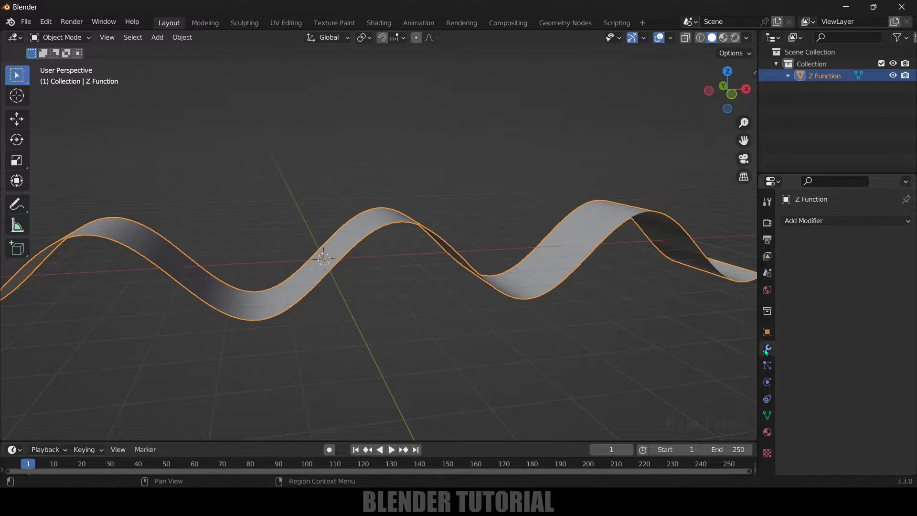
left_click(803, 222)
left_click(697, 421)
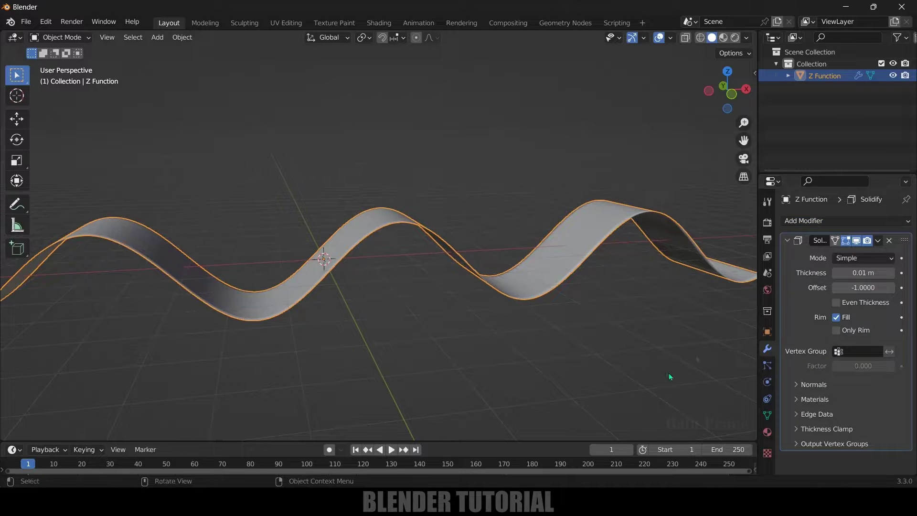
left_click_drag(894, 275, 916, 275)
middle_click_drag(600, 328, 645, 340)
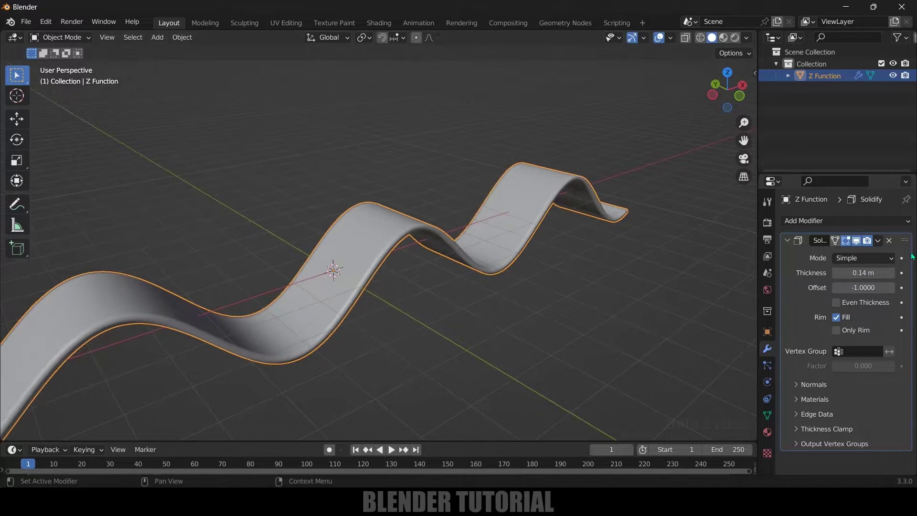
- Apply the Solidify modifier to the wave surface so its thickness becomes real mesh geometry
left_click(878, 240)
left_click(841, 250)
scroll(508, 296, "up", 3)
middle_click_drag(507, 296, 403, 330)
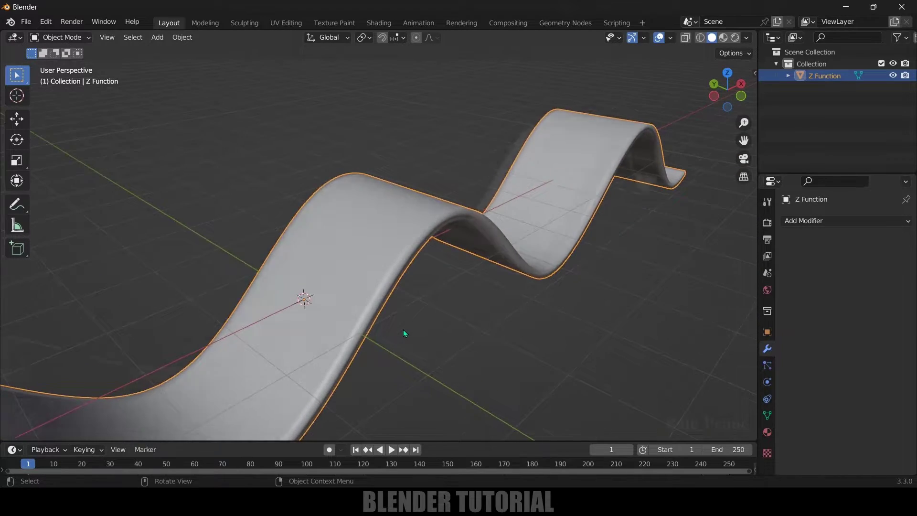
scroll(403, 329, "down", 3)
scroll(405, 333, "up", 2)
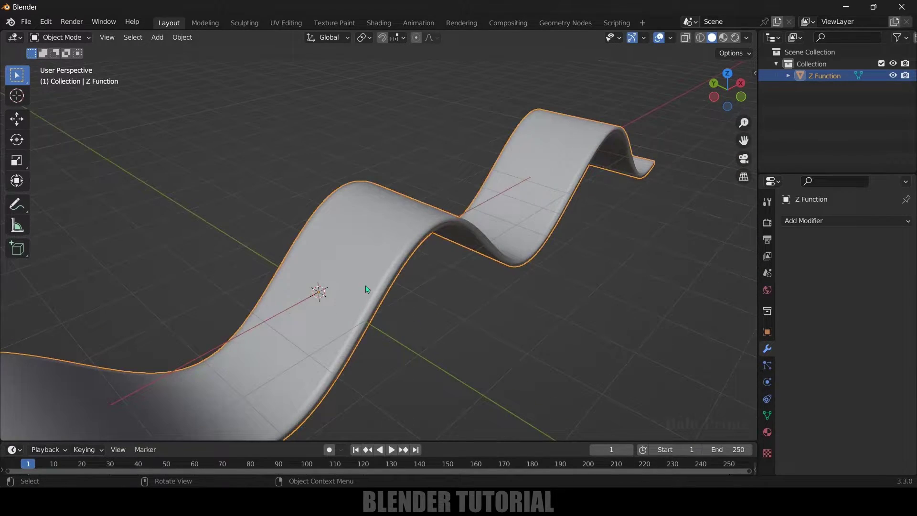
- In Edit Mode, add one loop cut along the wave's near long edge, slid toward the edge by a factor of about 0.788
key("Tab")
middle_click_drag(369, 280, 413, 283)
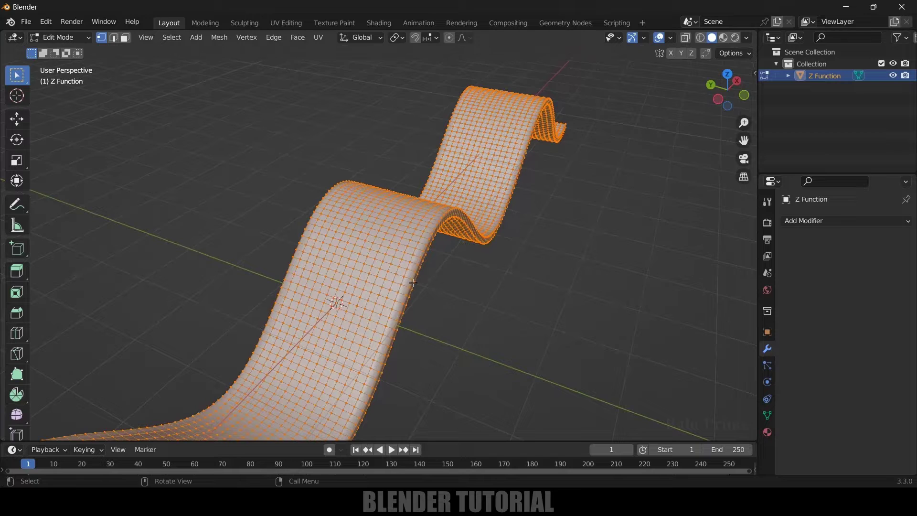
key("ctrl+r")
left_click(409, 281)
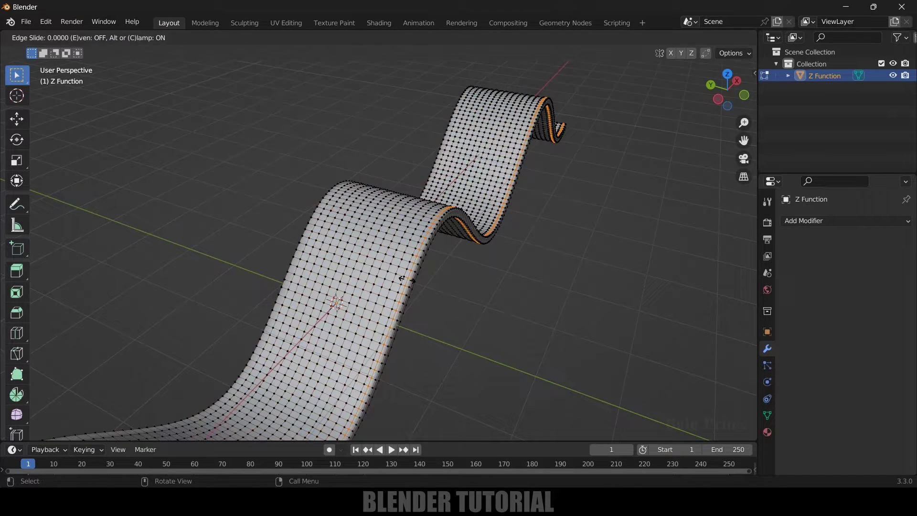
left_click(410, 281)
scroll(306, 269, "up", 5)
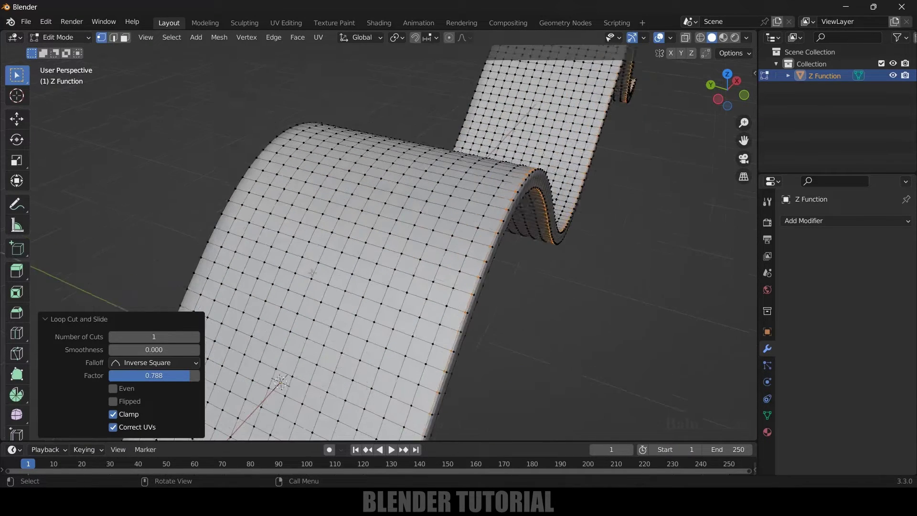
- Add a second loop cut close to the wave's opposite long edge with a factor of about -0.863, and return to Object Mode
left_click(182, 225, "alt")
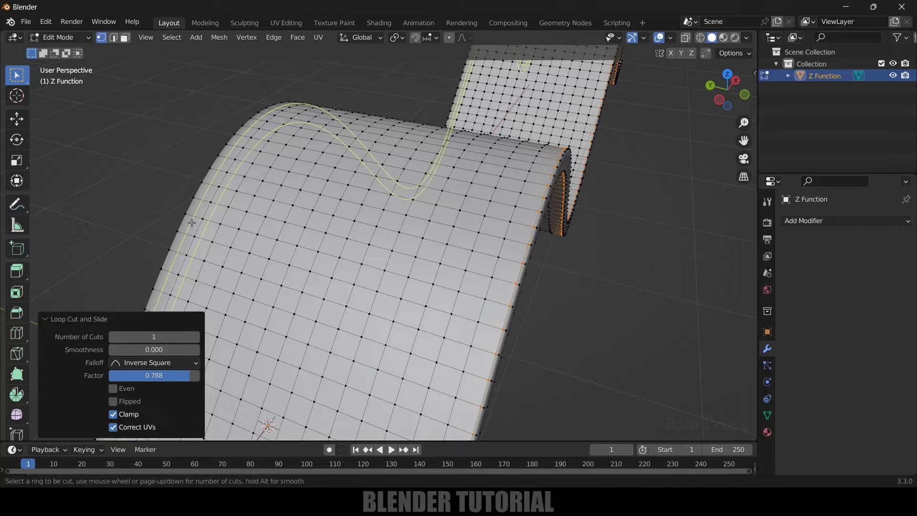
key("g")
key("g")
key("Escape")
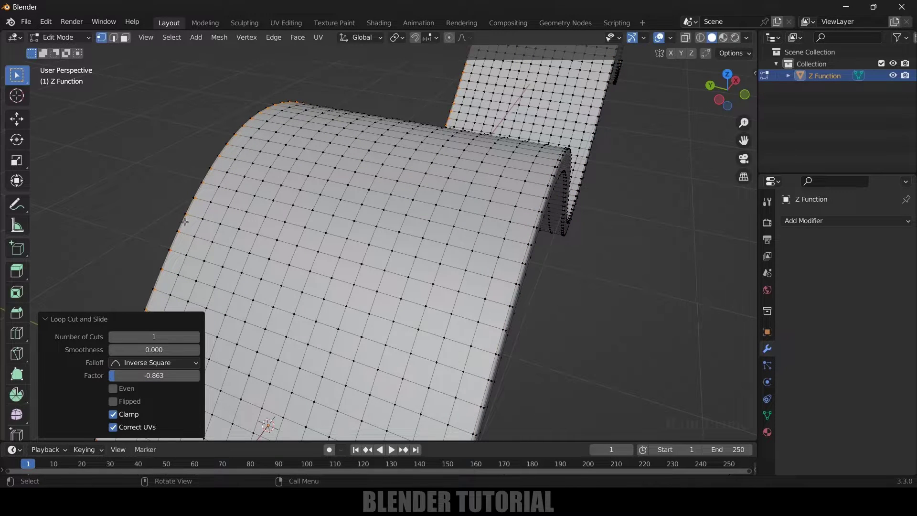
key("Tab")
scroll(311, 252, "down", 6)
middle_click_drag(367, 260, 458, 128)
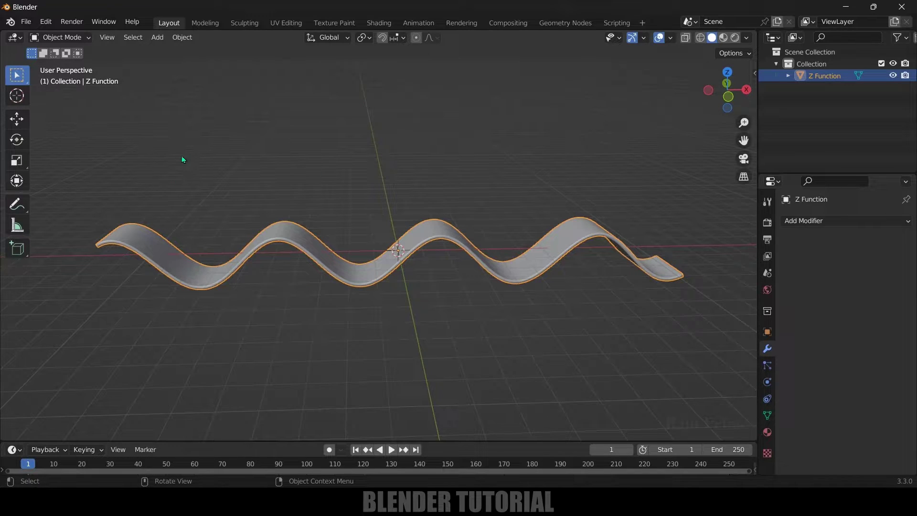
- Add a UV sphere and raise it about 4.07 m along Z above the wave
left_click(157, 38)
mouse_move(164, 52)
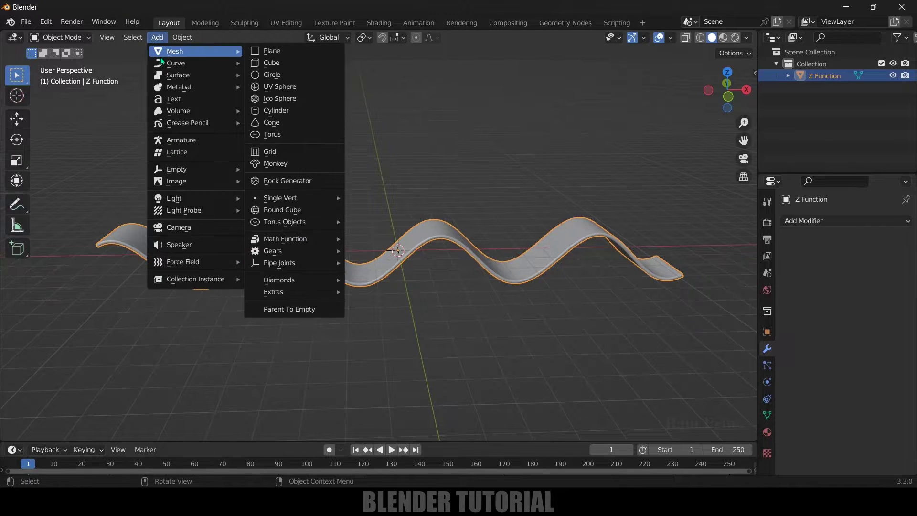
left_click(269, 88)
key("g")
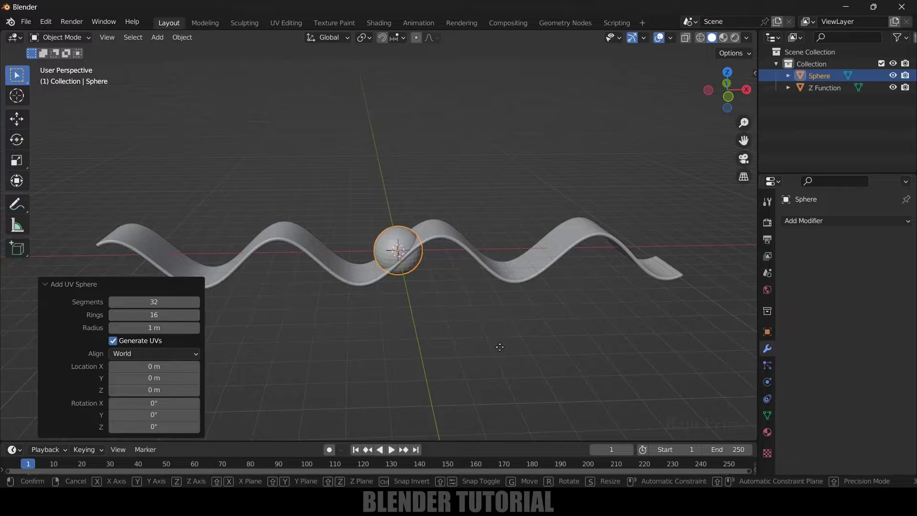
key("z")
left_click(477, 164)
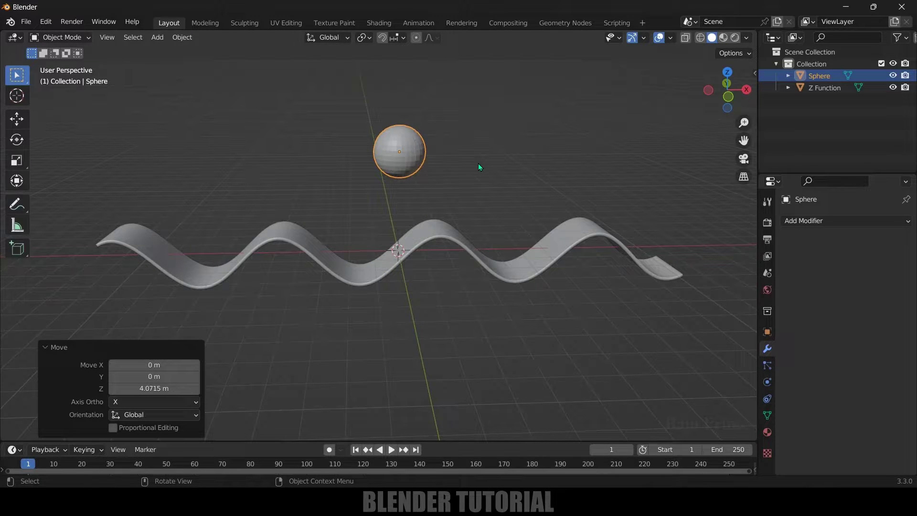
- Move the sphere about -8.71 m along X and switch to the front orthographic view
left_click(17, 119)
left_click_drag(448, 154, 216, 178)
key("KP_1")
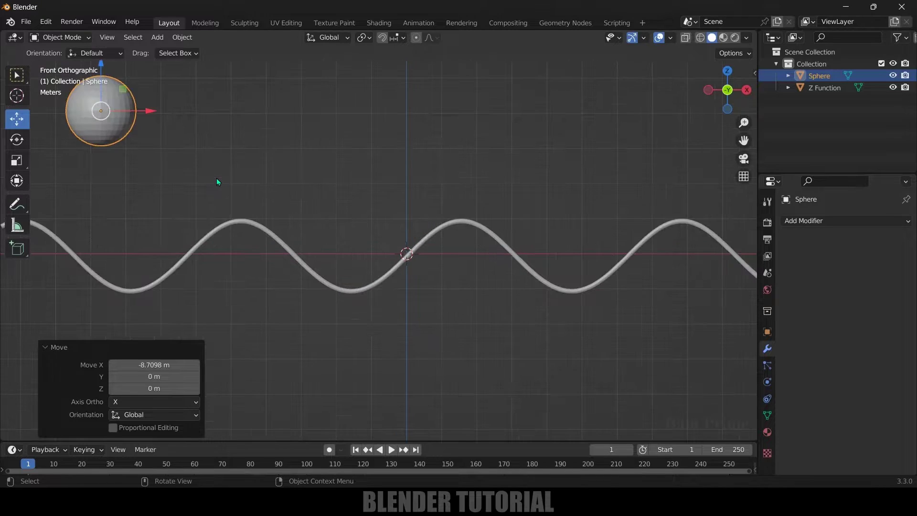
- Scale the sphere to about 0.736 and position it above the wave's first crest, lowering it about 0.39 m
key("s")
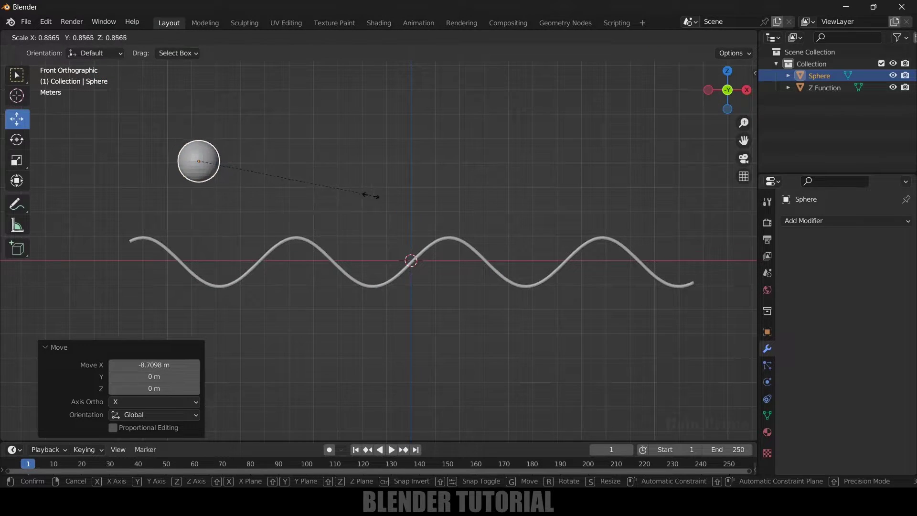
left_click(346, 193)
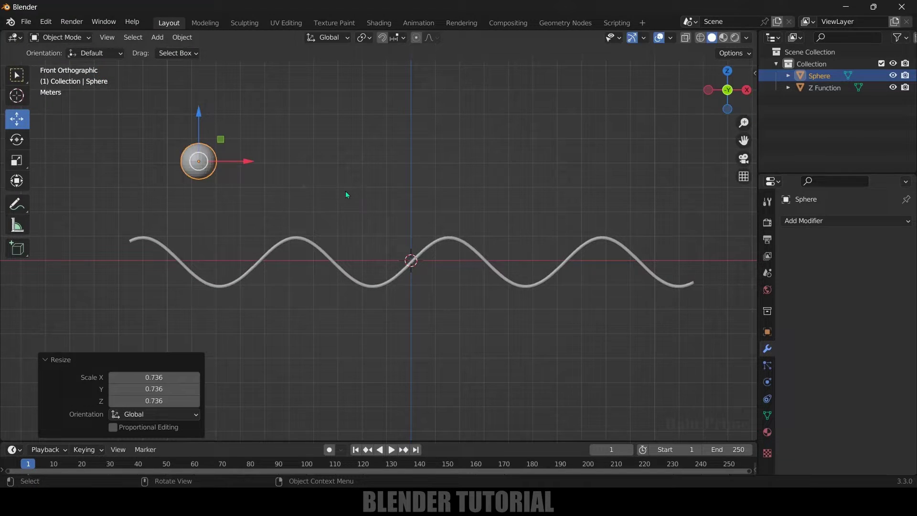
left_click_drag(241, 162, 208, 176)
- Apply Shade Smooth to the sphere
scroll(161, 185, "up", 4)
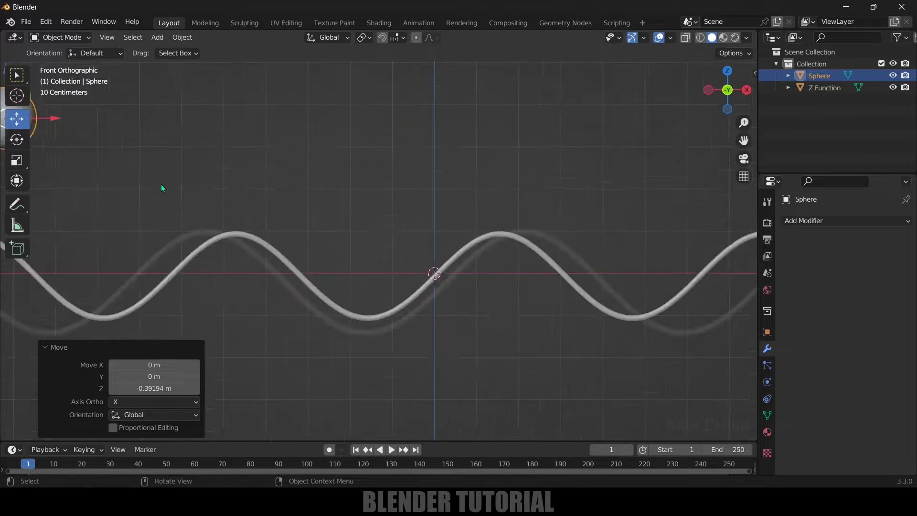
right_click(210, 180)
left_click(210, 180)
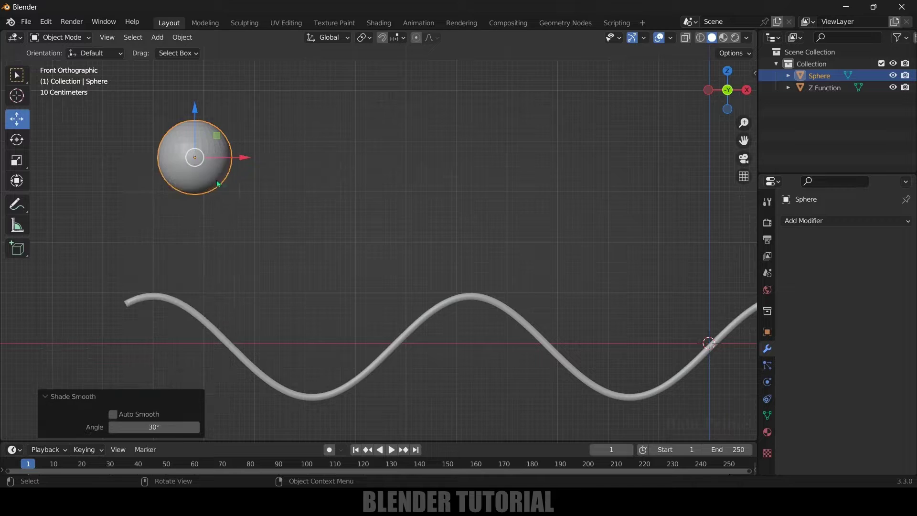
scroll(241, 186, "down", 5)
middle_click_drag(279, 210, 138, 187, "shift")
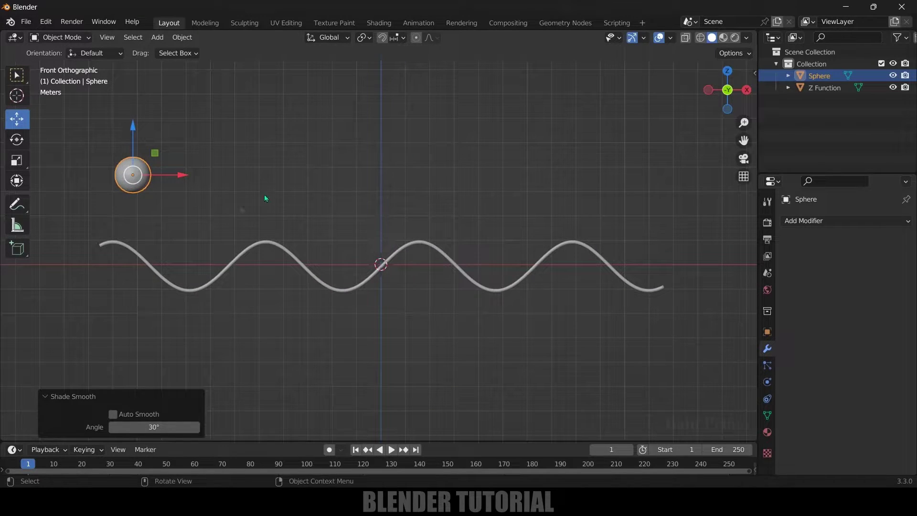
- Select the sphere and apply its scale transform
left_click(205, 204)
left_click(133, 181)
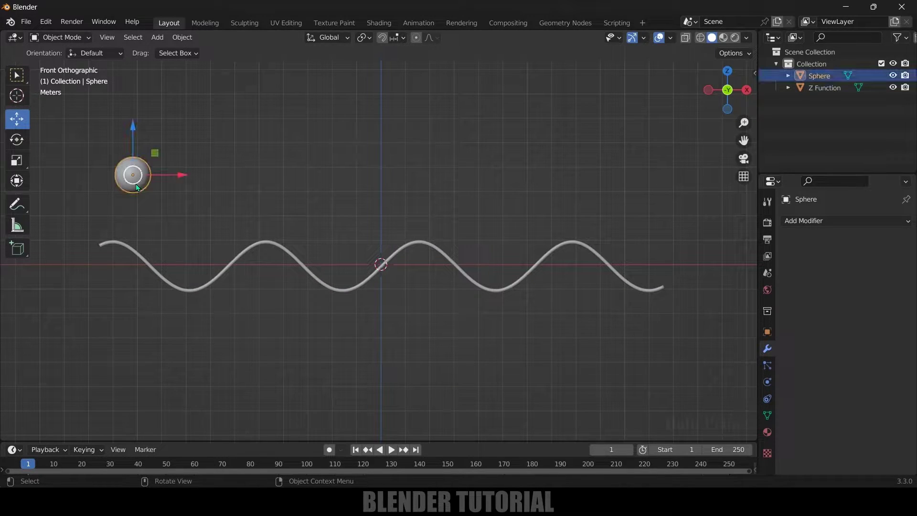
left_click(181, 42)
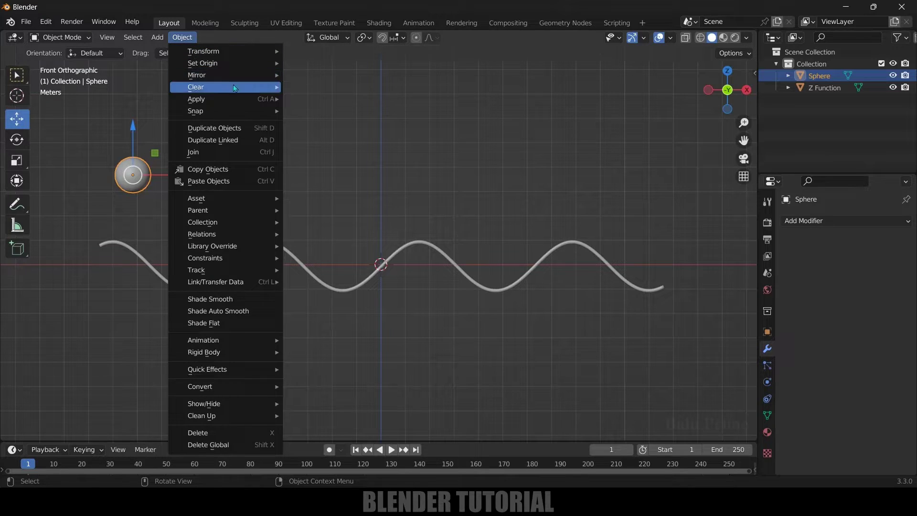
mouse_move(215, 98)
left_click(350, 122)
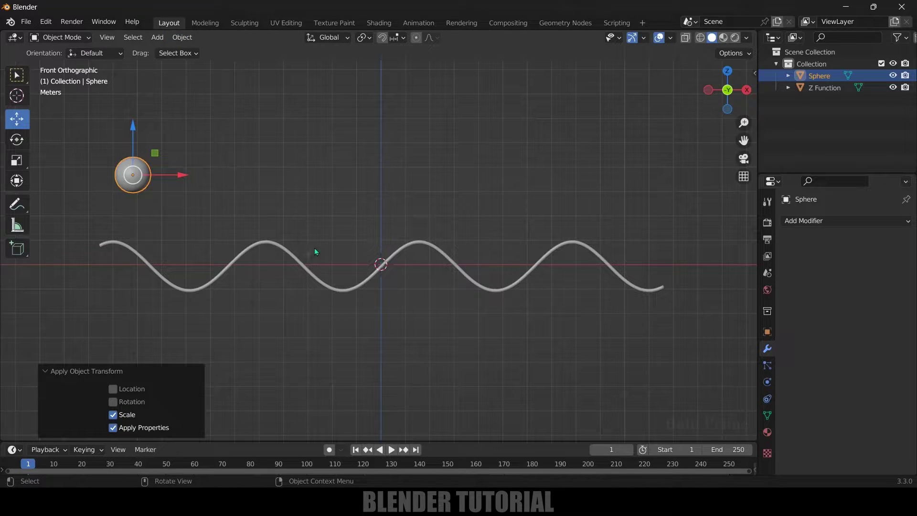
- Apply the scale transform of the wave surface and deselect it
left_click(288, 255)
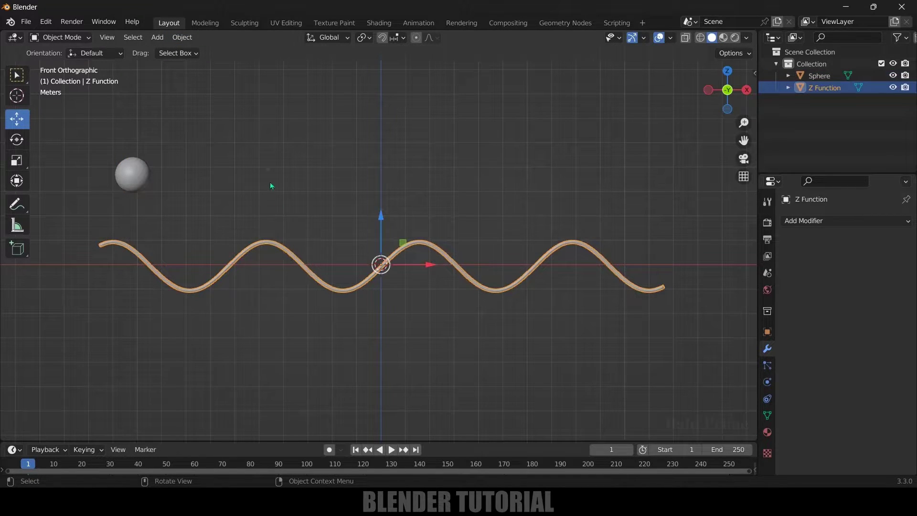
left_click(191, 42)
mouse_move(205, 98)
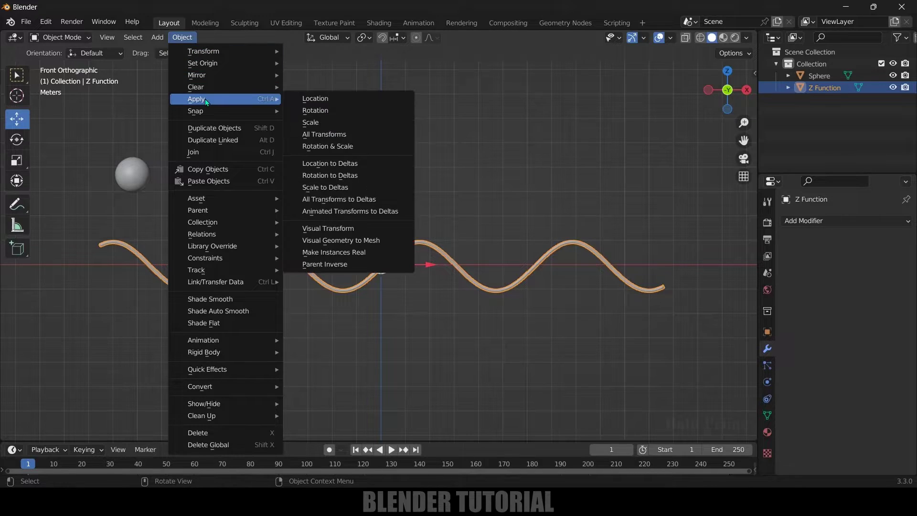
left_click(323, 122)
left_click(252, 309)
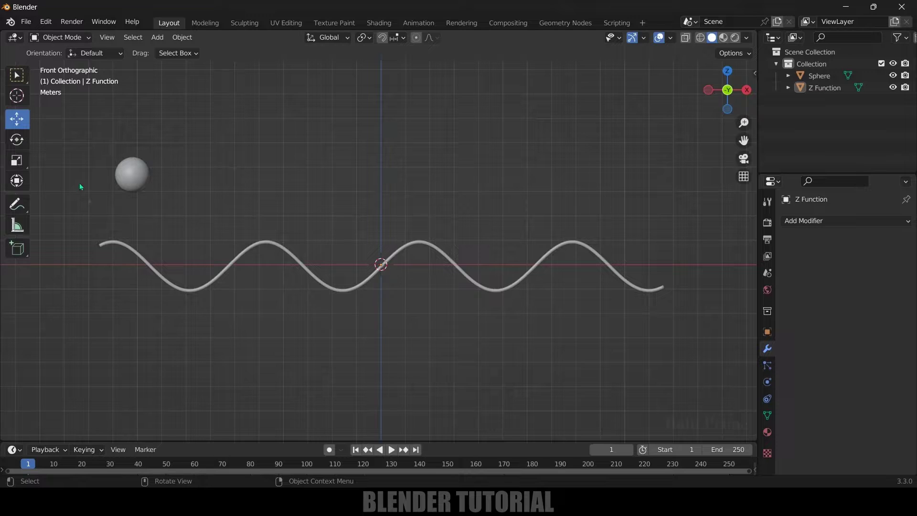
- Add Rigid Body physics to the sphere and set its collision shape to Sphere
left_click(142, 178)
left_click(771, 380)
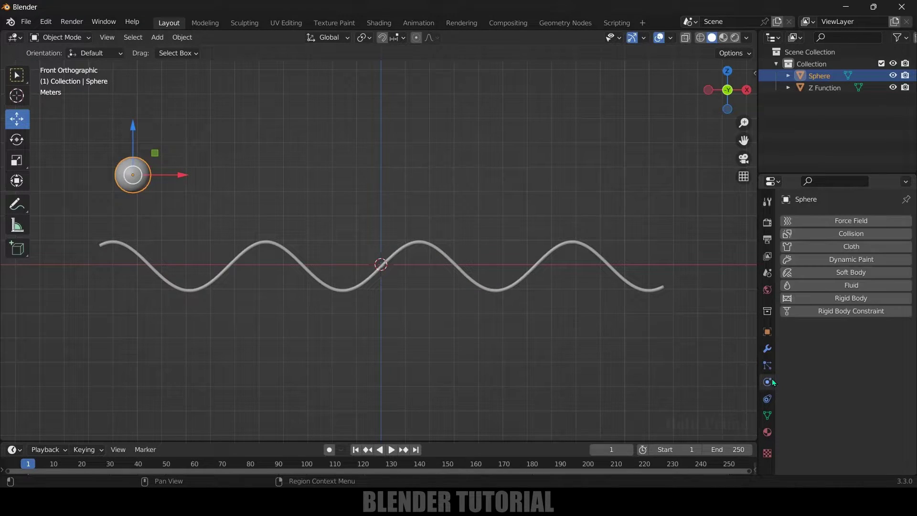
left_click(869, 299)
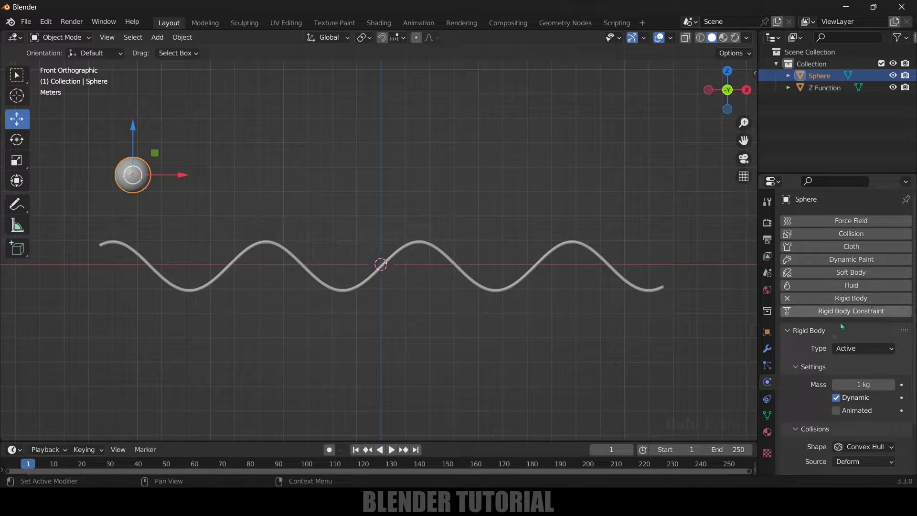
scroll(831, 329, "down", 3)
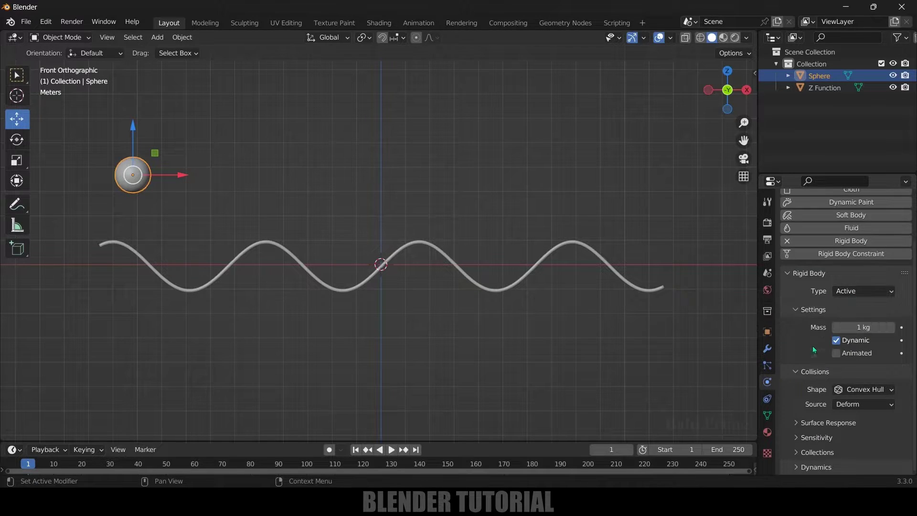
left_click(866, 391)
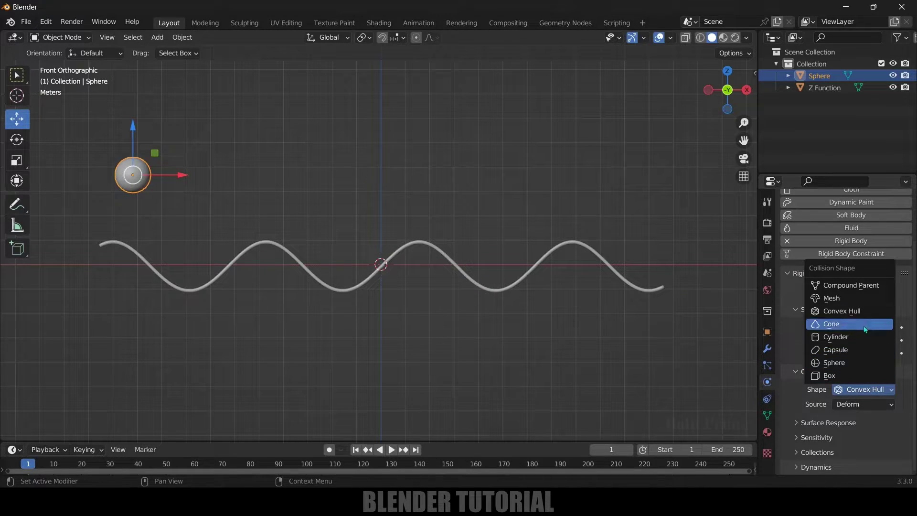
left_click(836, 364)
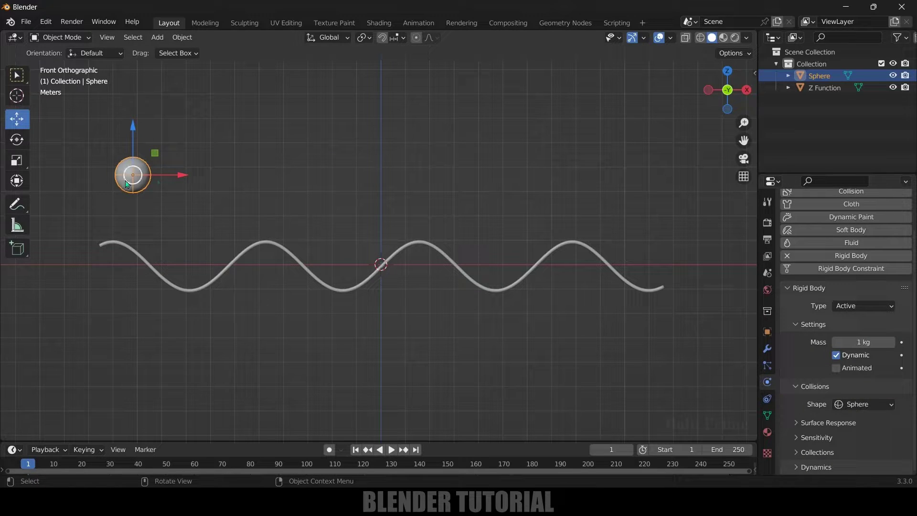
- Play the animation to check how the sphere falls, and return to frame 1
left_click(390, 450)
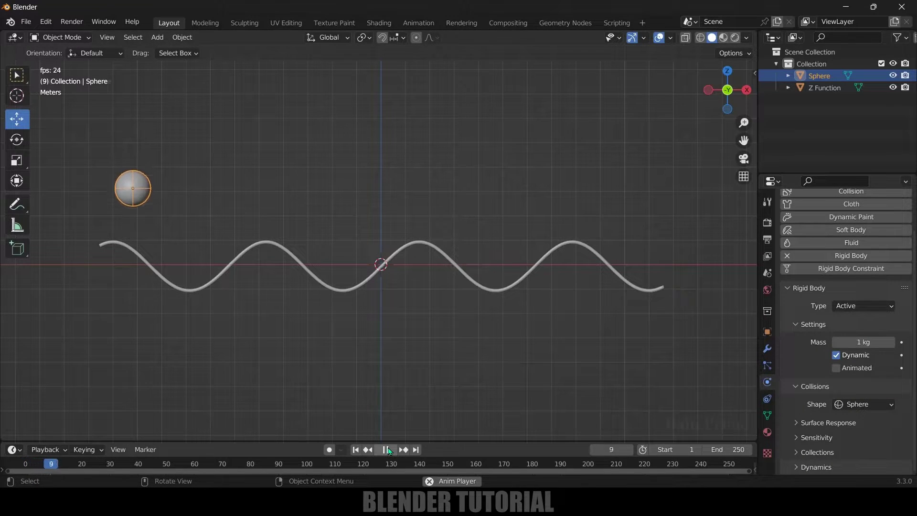
left_click(390, 450)
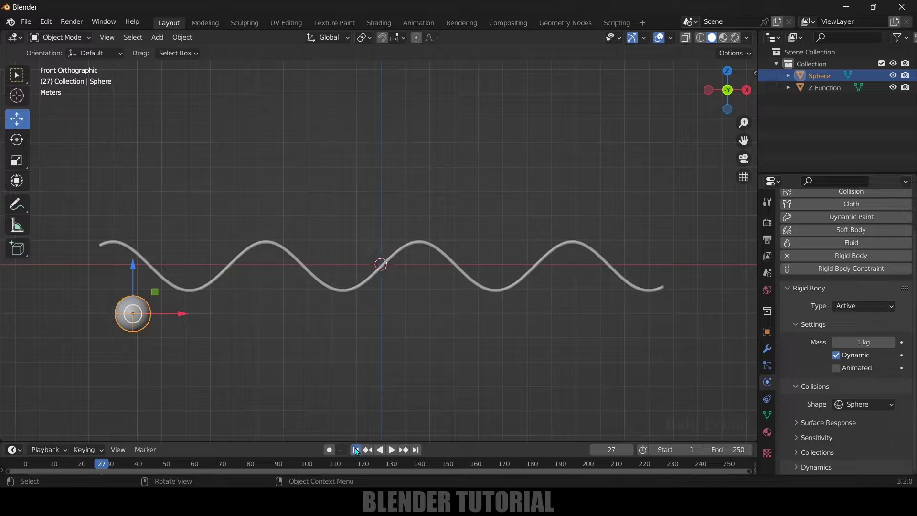
key("shift+Left")
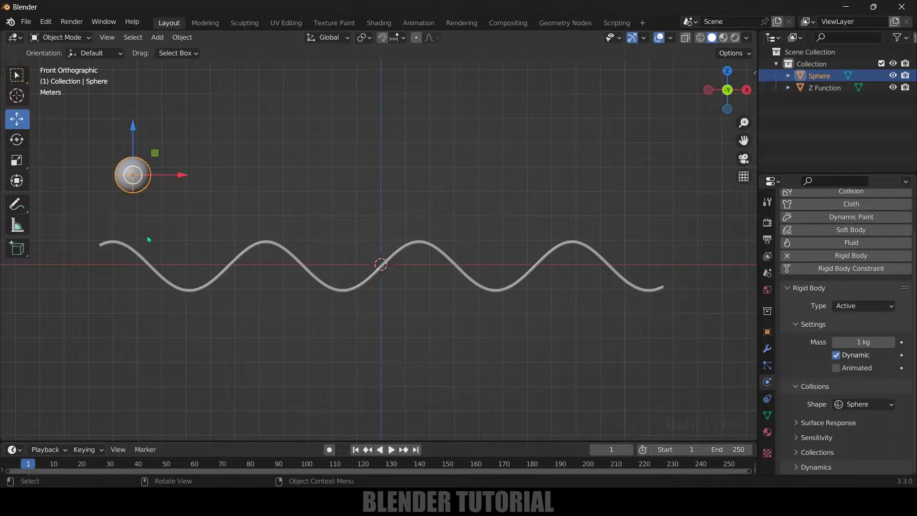
- Add Rigid Body physics of type Passive to the wave surface and play the simulation to test the collision
left_click(308, 273)
left_click(870, 297)
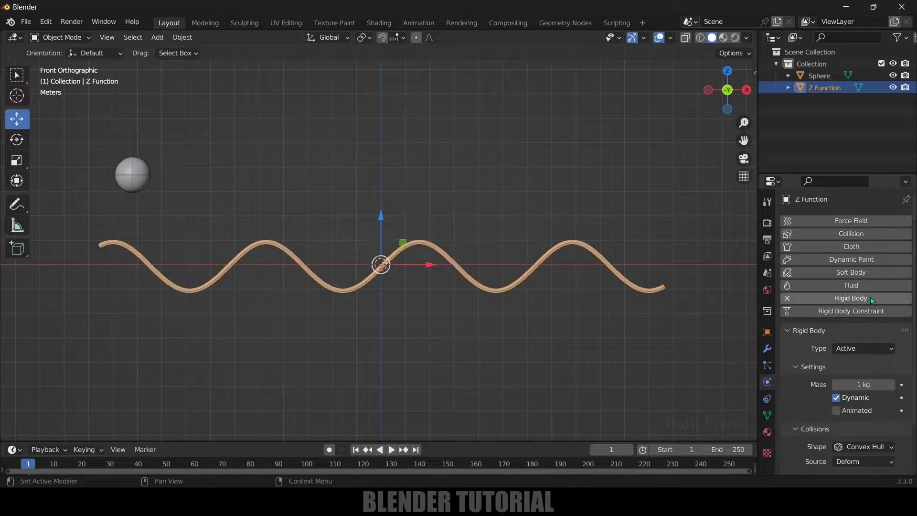
left_click(854, 349)
left_click(849, 374)
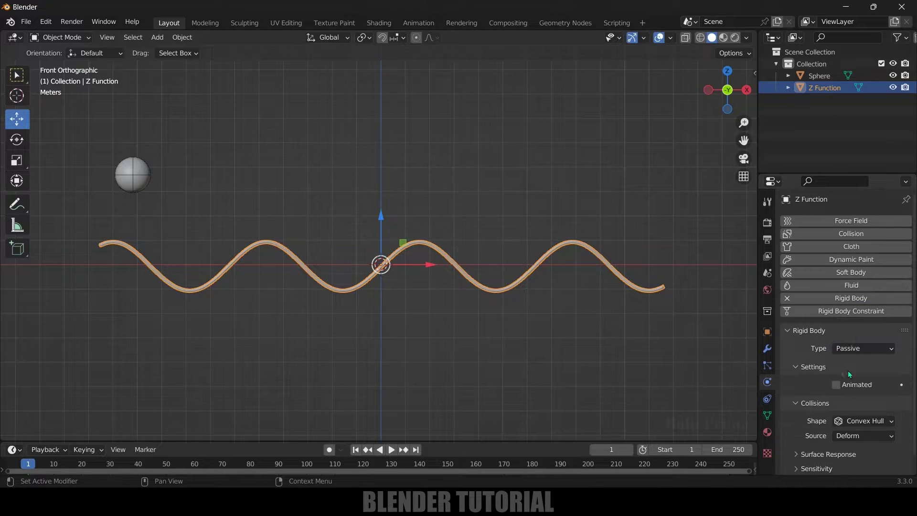
left_click(392, 450)
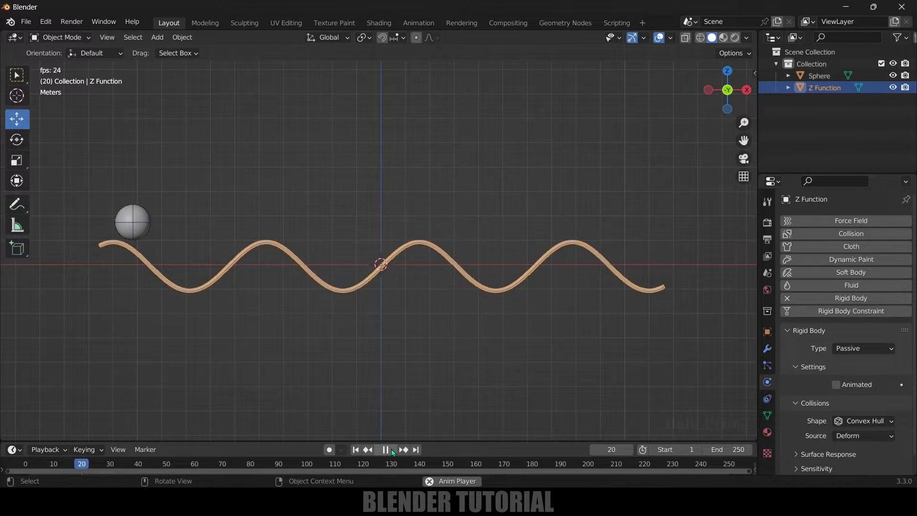
left_click(391, 450)
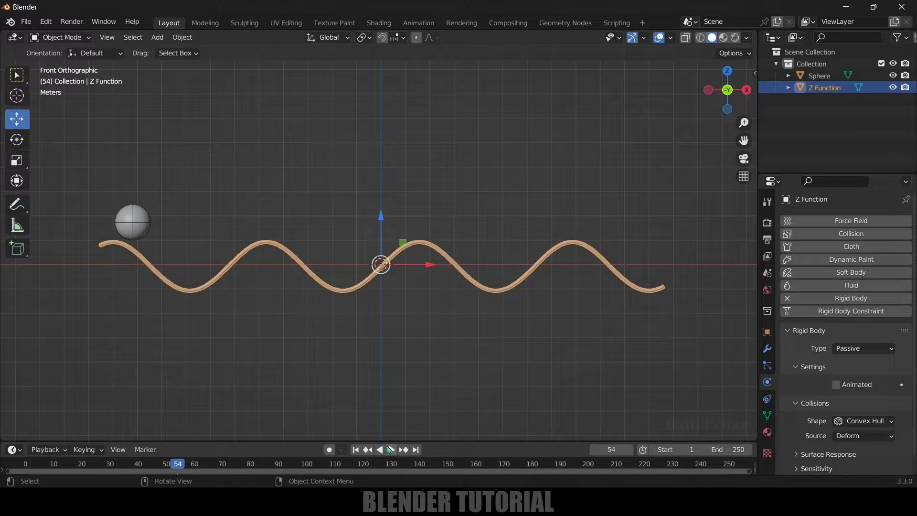
- Set the wave surface's rigid body collision shape to Mesh and replay the simulation from frame 1
left_click(354, 449)
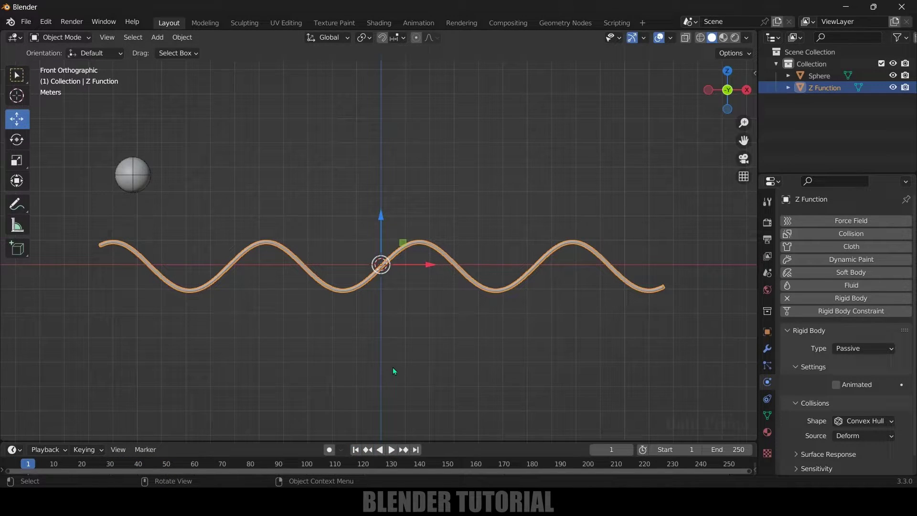
scroll(820, 399, "down", 1)
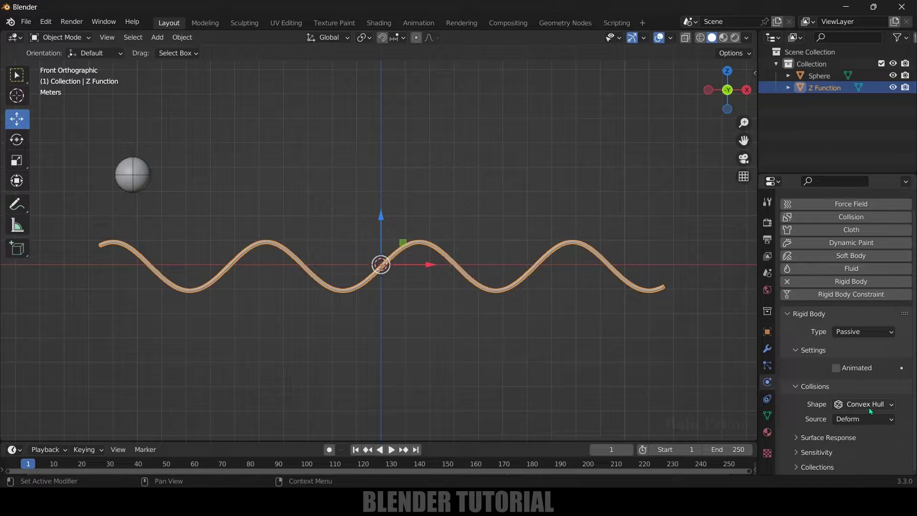
left_click(858, 405)
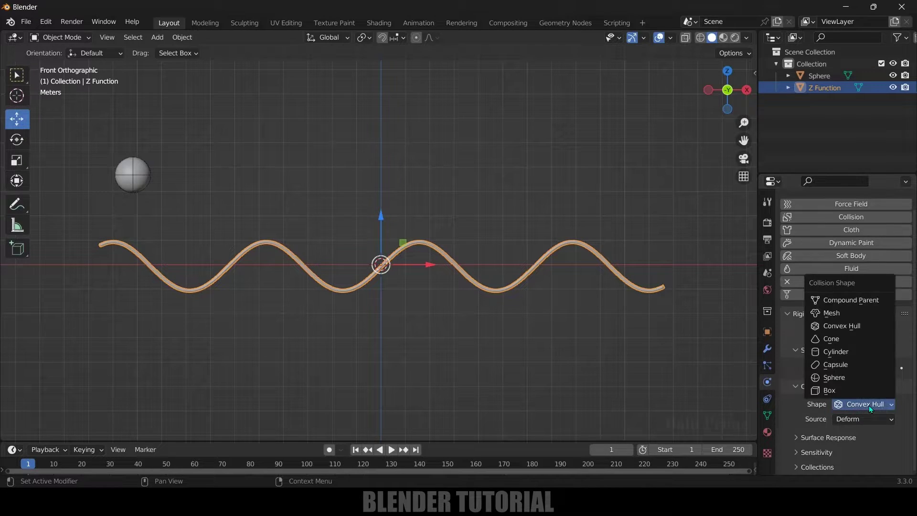
left_click(838, 314)
left_click(133, 174)
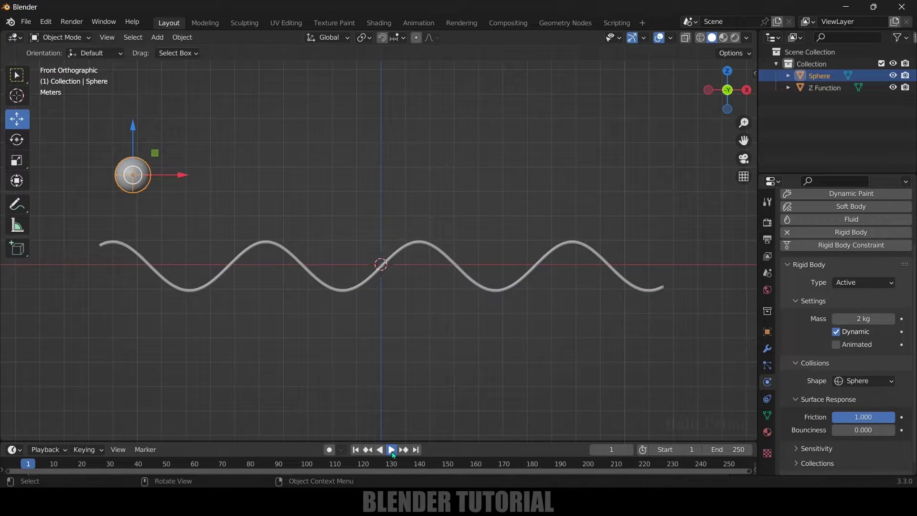
left_click(391, 449)
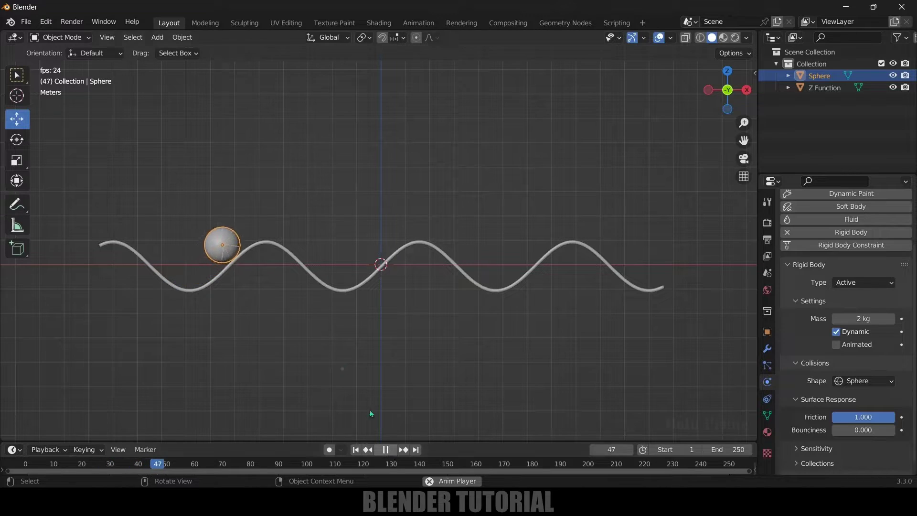
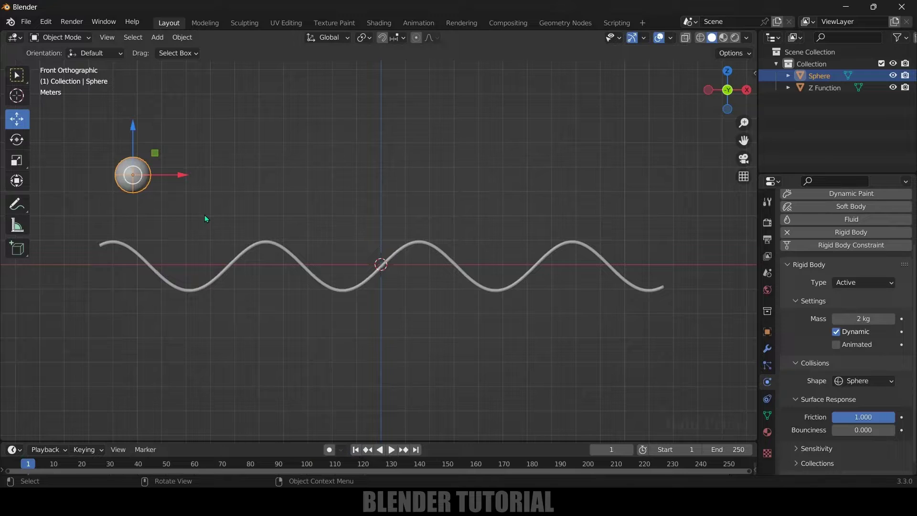
- Add a Wind force field and rotate it 90° about the Y axis so it blows along the wave
left_click(157, 37)
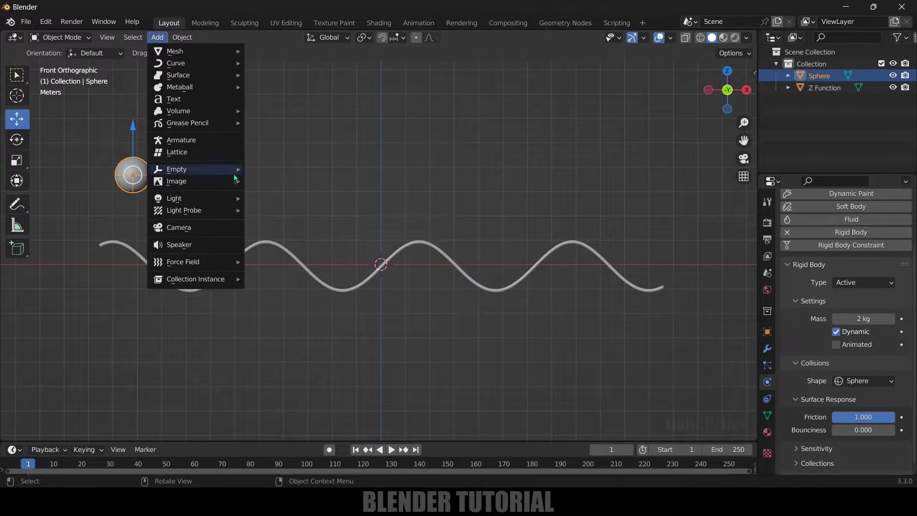
mouse_move(205, 265)
left_click(271, 274)
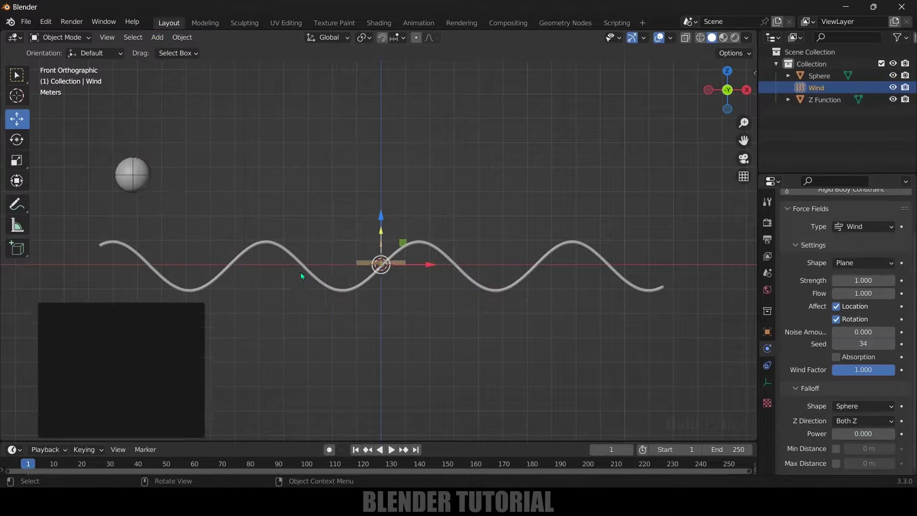
left_click(19, 141)
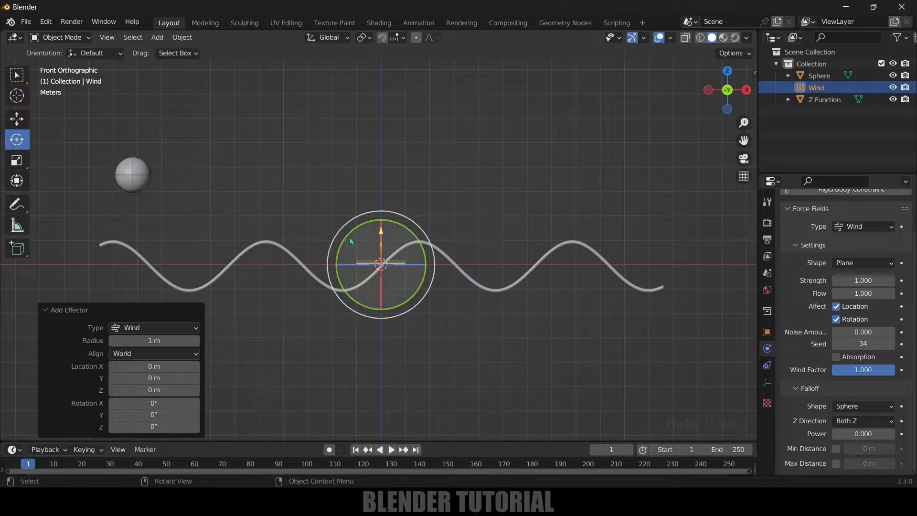
left_click_drag(352, 237, 414, 240)
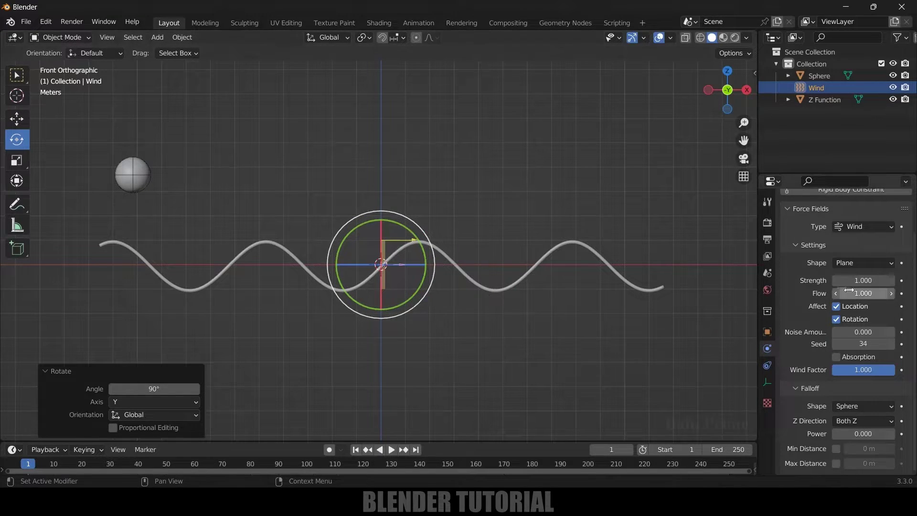
- Set the wind force field's strength to 50
left_click_drag(852, 278, 895, 278)
left_click(849, 278)
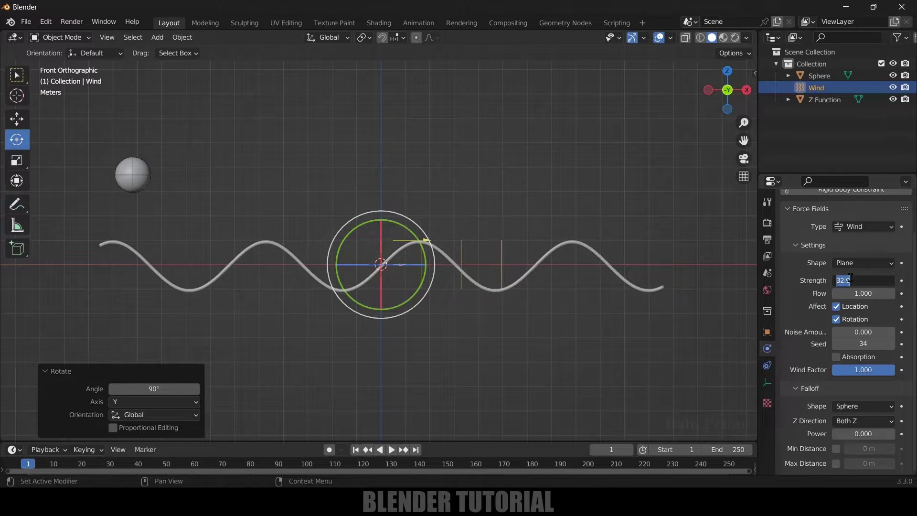
type("50")
key("Return")
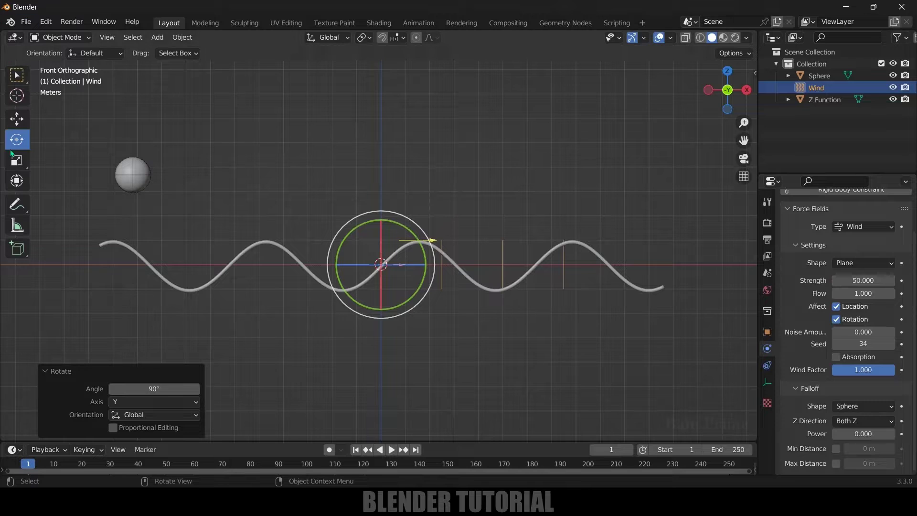
- Move the wind field just beyond the wave's start on the sphere's side, raise it about 0.82 m, and scale it up about 1.86 times
key("shift+space")
key("g")
left_click_drag(426, 267, 103, 267)
left_click_drag(61, 219, 61, 200)
key("s")
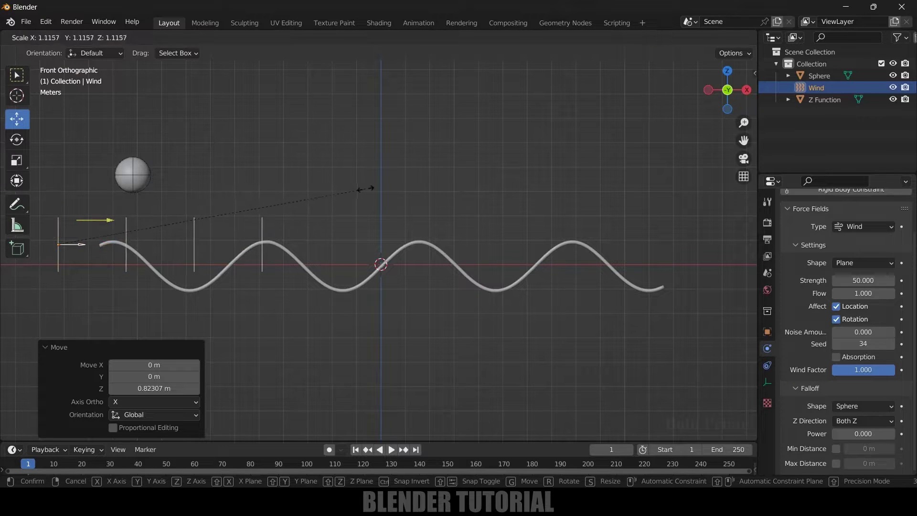
left_click(576, 204)
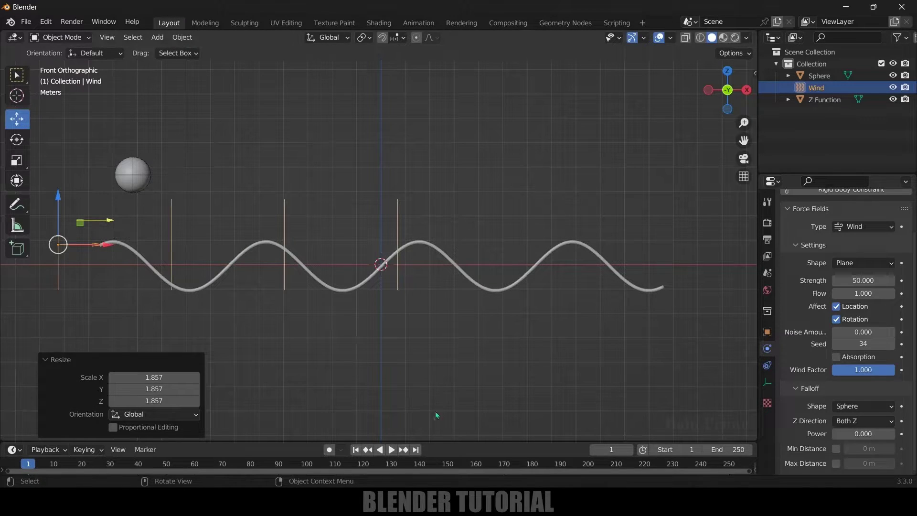
- Play the simulation from frame 1 to check the wind's effect on the sphere, and return to frame 1
left_click(354, 450)
left_click(390, 448)
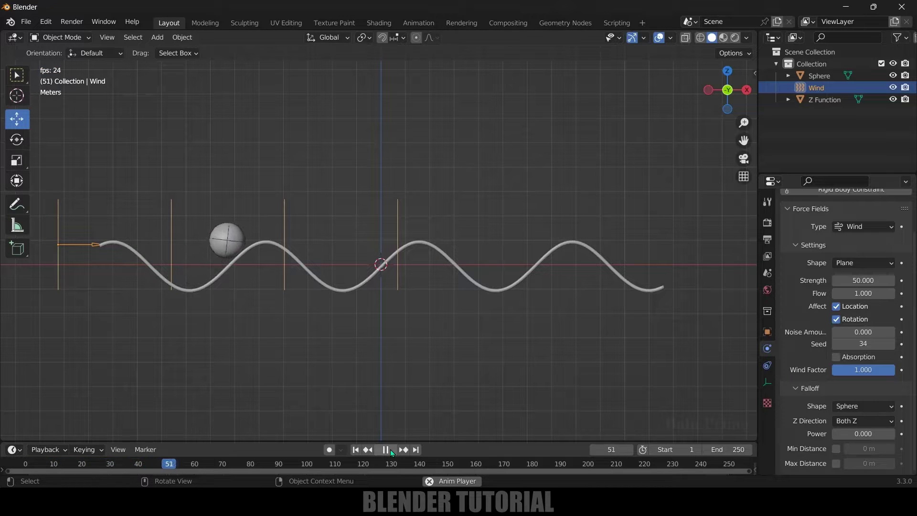
left_click(390, 449)
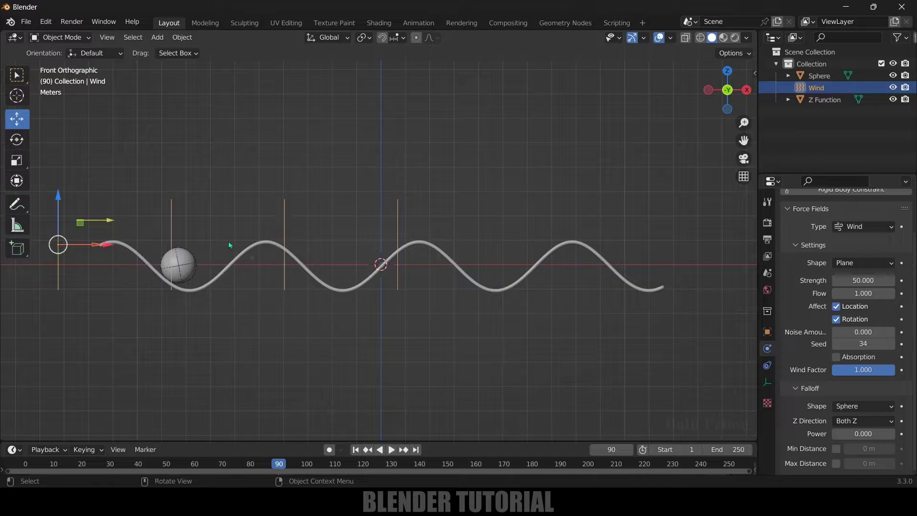
left_click(355, 450)
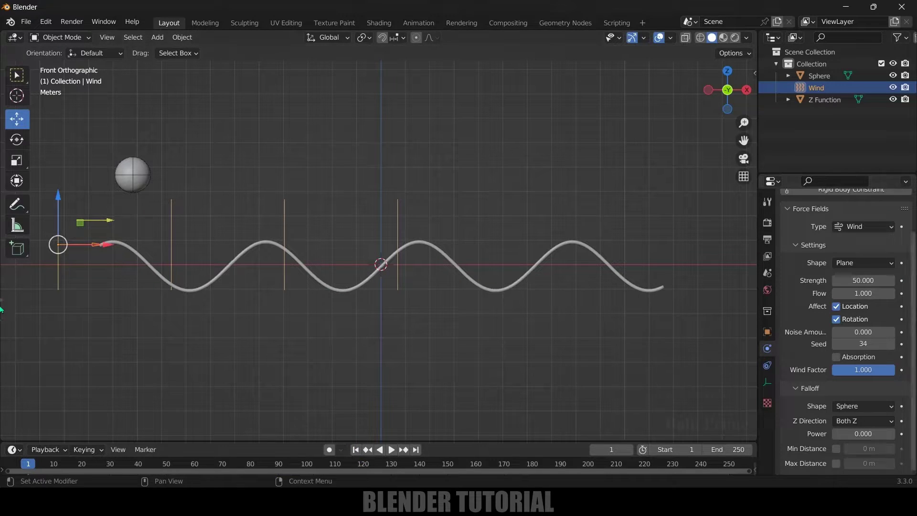
- Set the wind strength to 100 and replay the simulation to test the stronger push
double_click(873, 280)
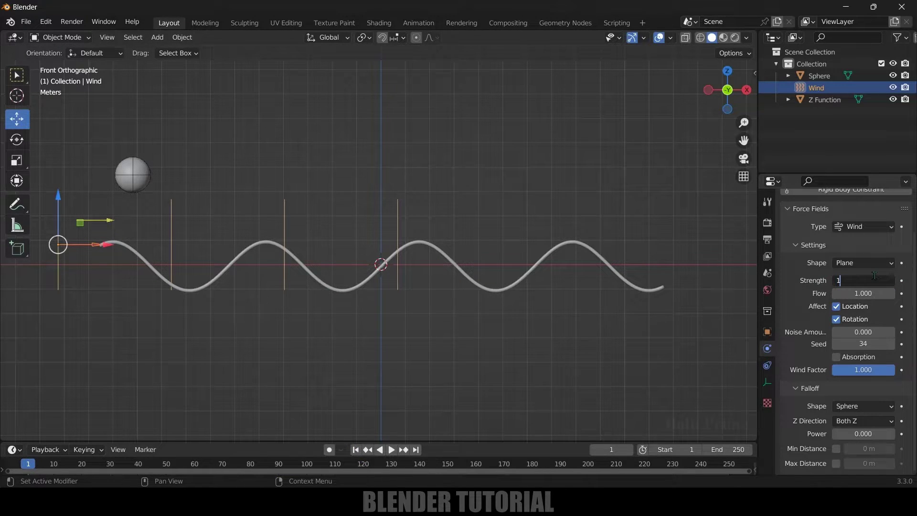
type("100")
key("Return")
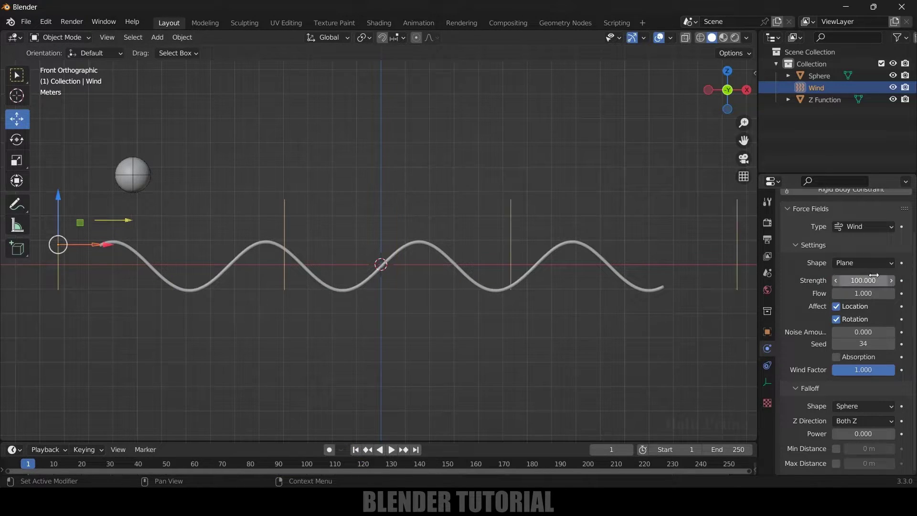
left_click(391, 449)
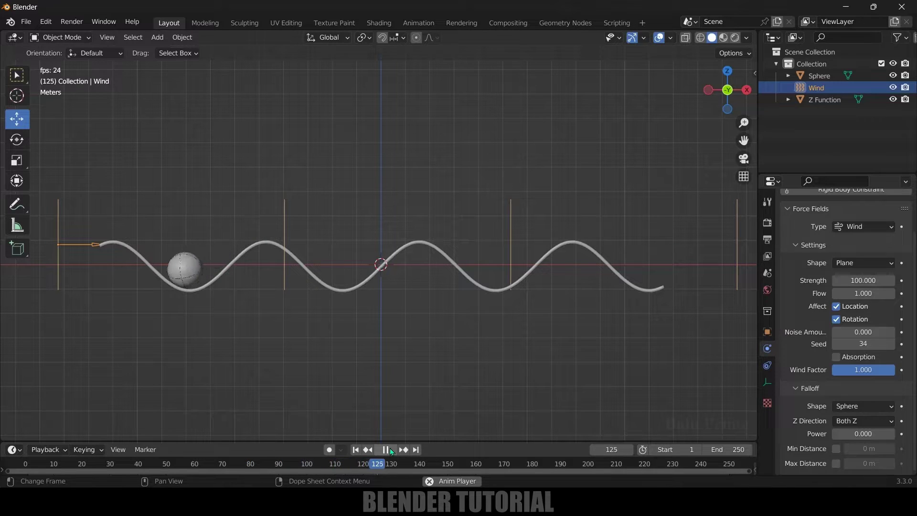
key("Escape")
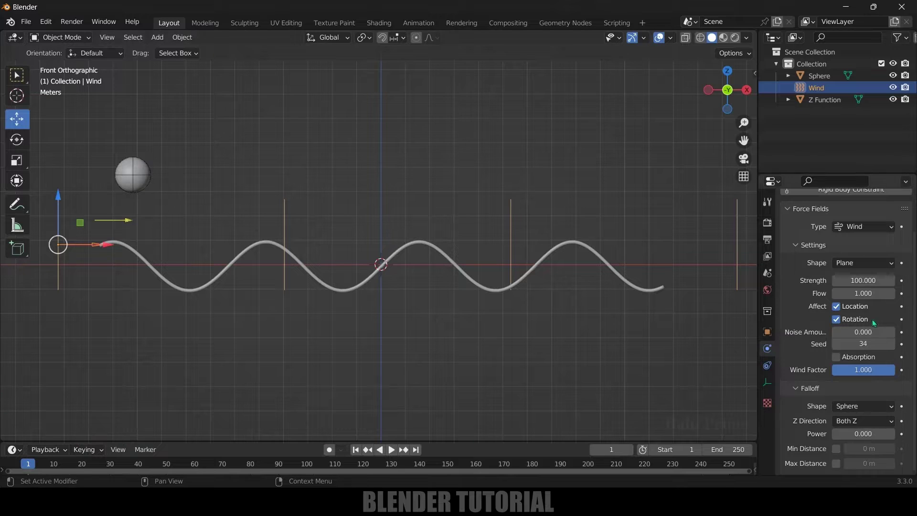
- Set the wind strength to 0 and keyframe it at frame 1
left_click(864, 281)
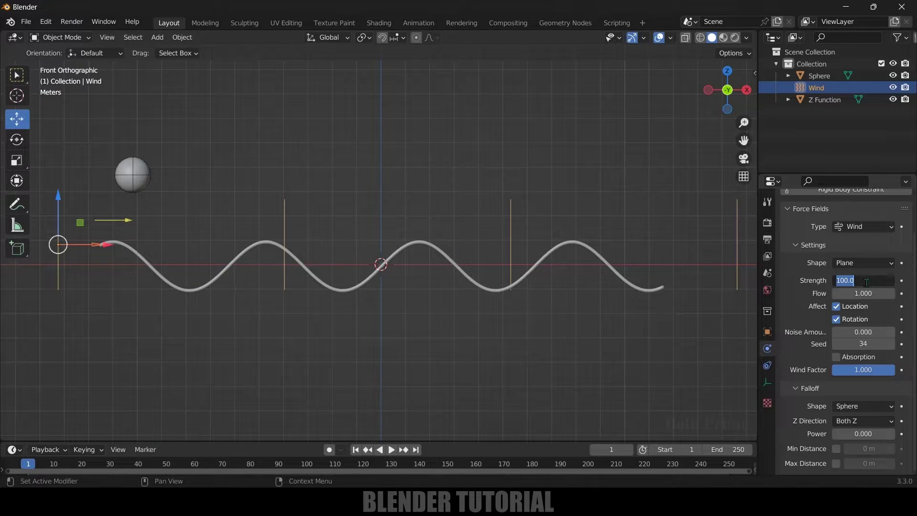
type("0")
key("Return")
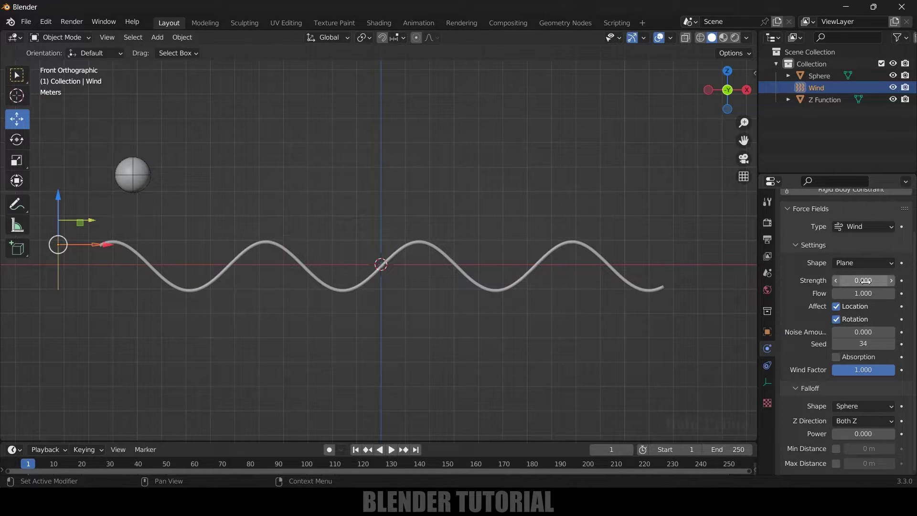
left_click(901, 281)
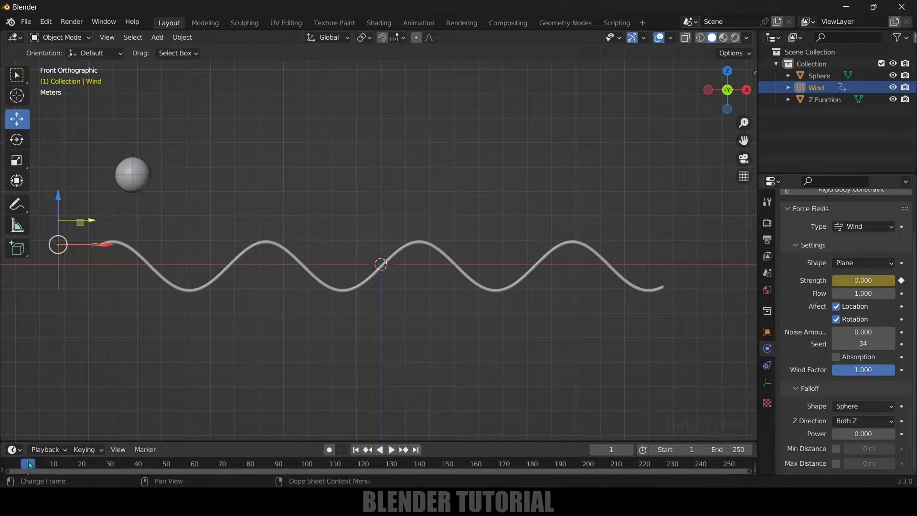
- Advance the simulation to frame 20, where the sphere meets the wave, and keyframe the wind strength at 150
left_click_drag(28, 465, 95, 474)
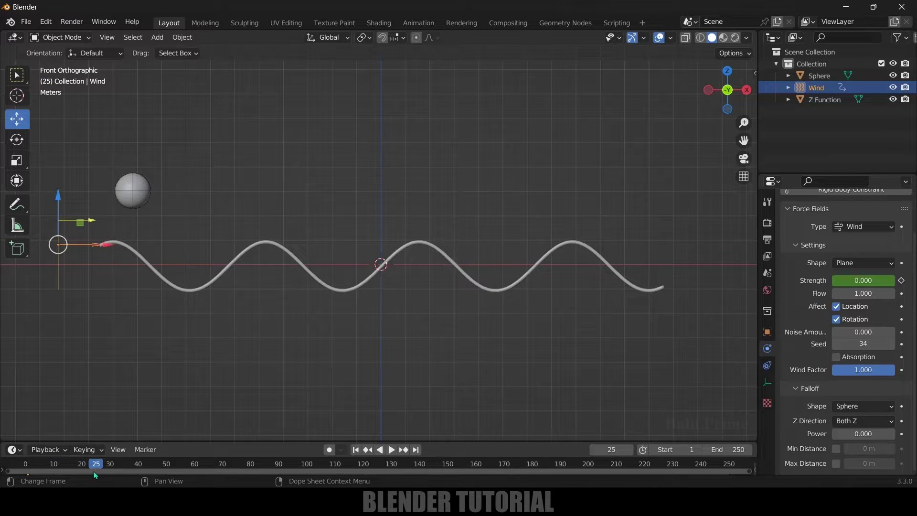
left_click(355, 449)
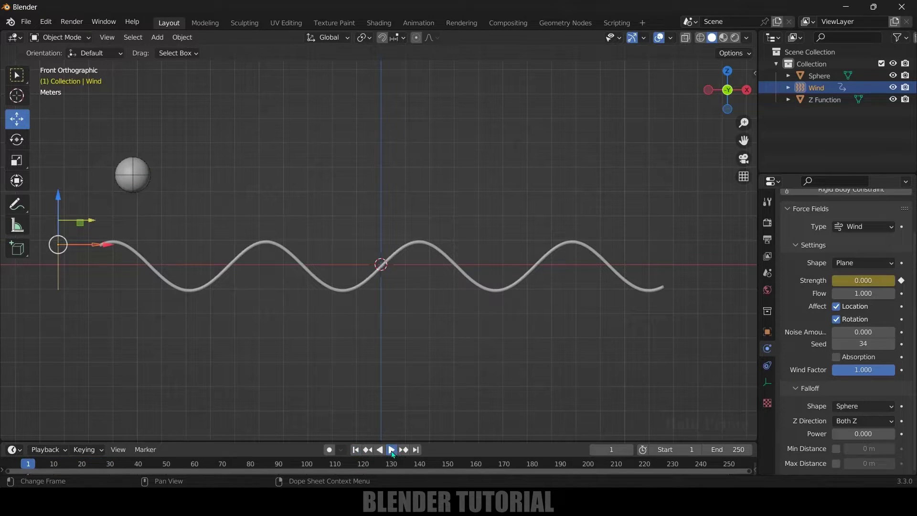
left_click(391, 450)
left_click(391, 451)
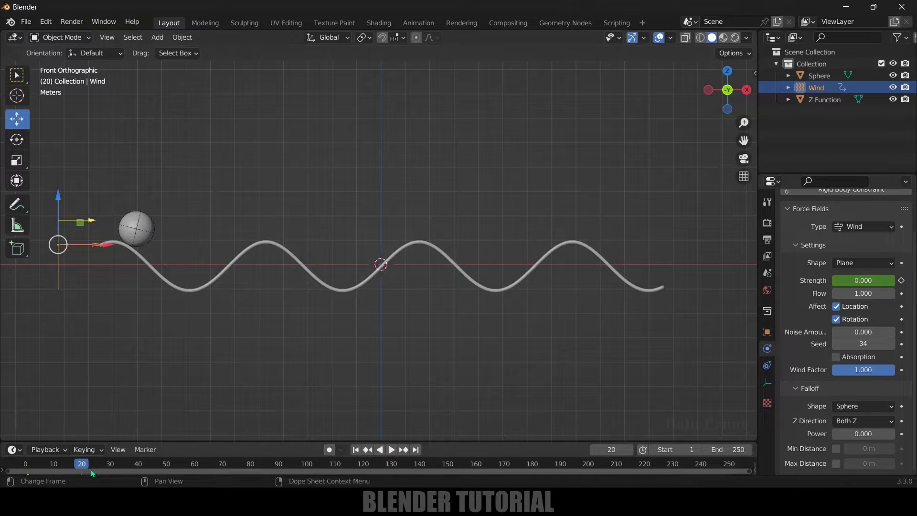
left_click(871, 279)
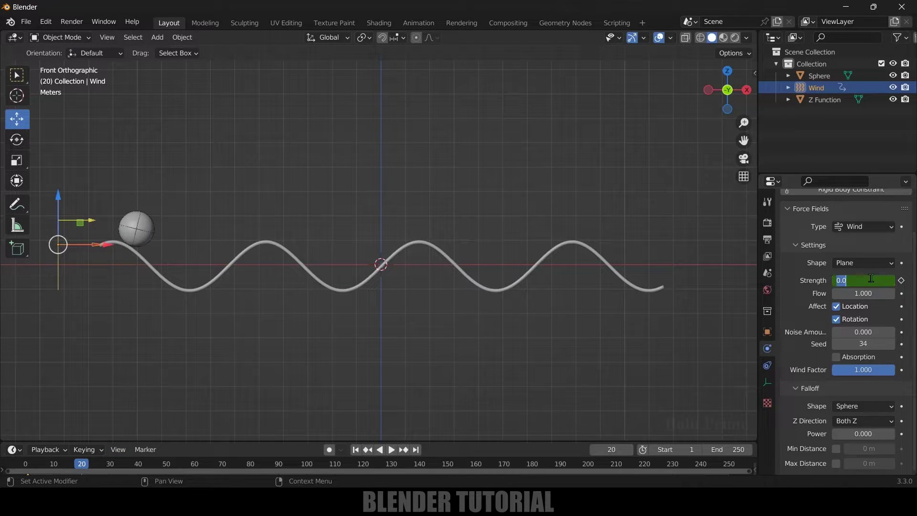
type("150")
key("Return")
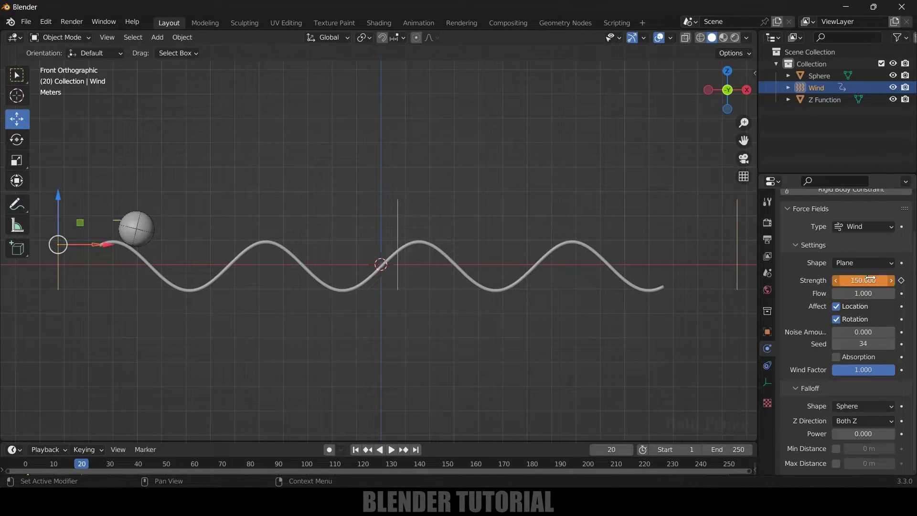
left_click(901, 280)
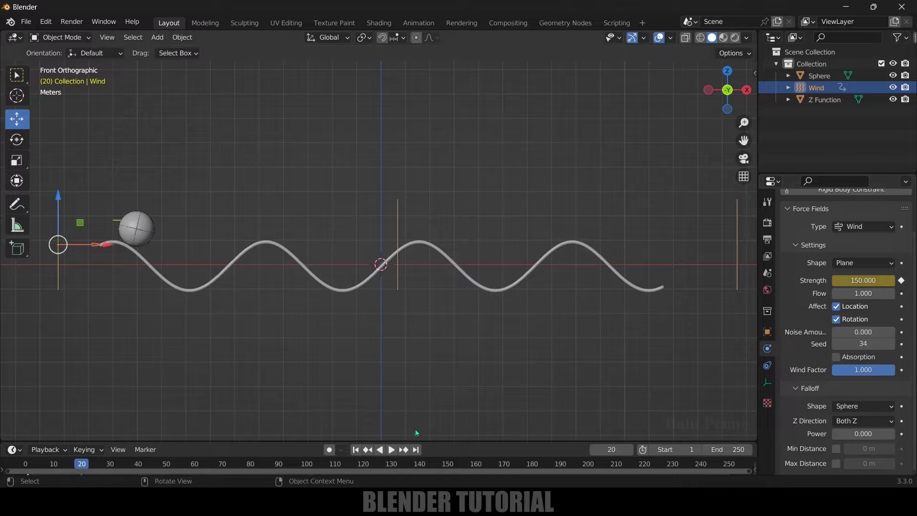
- Play the simulation from frame 1 to check how the keyframed wind drives the sphere along the wave
key("shift+Left")
left_click(390, 450)
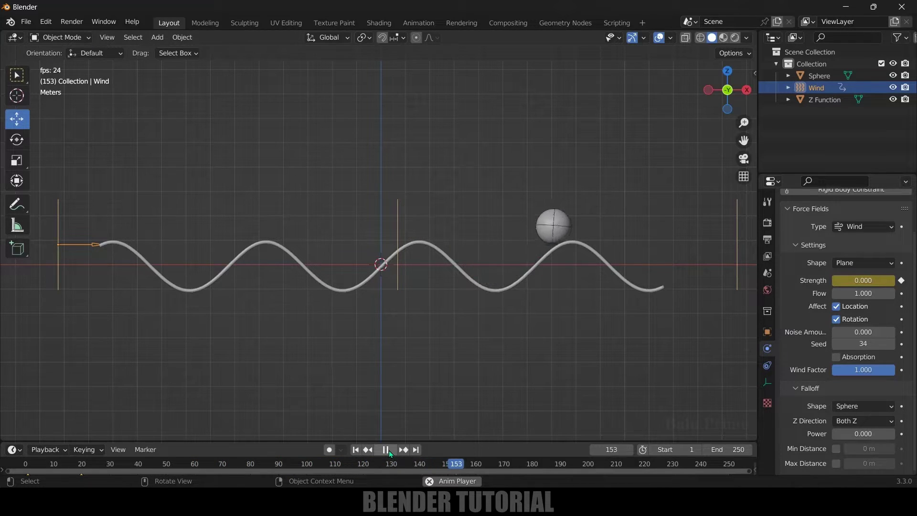
left_click(389, 451)
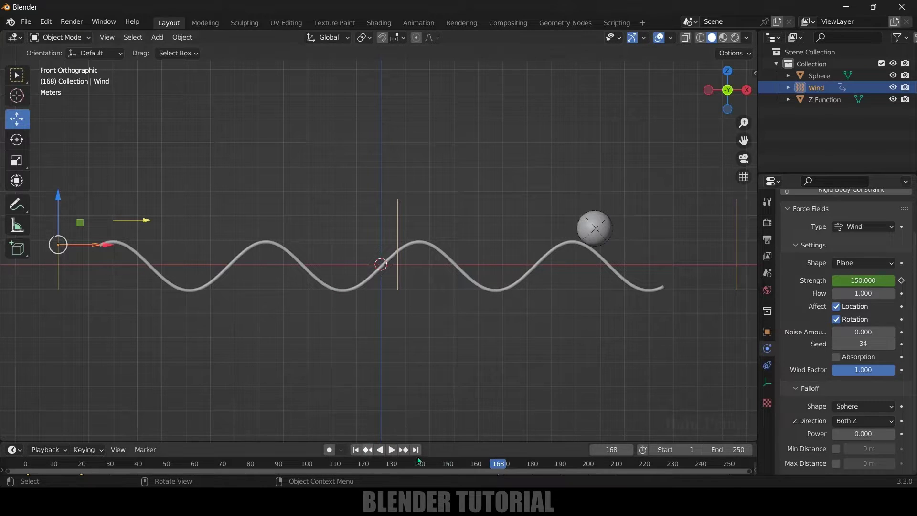
- Go back to frame 19, stop playback, and set the animation's start frame to 19
left_click(391, 449)
left_click_drag(496, 466, 80, 471)
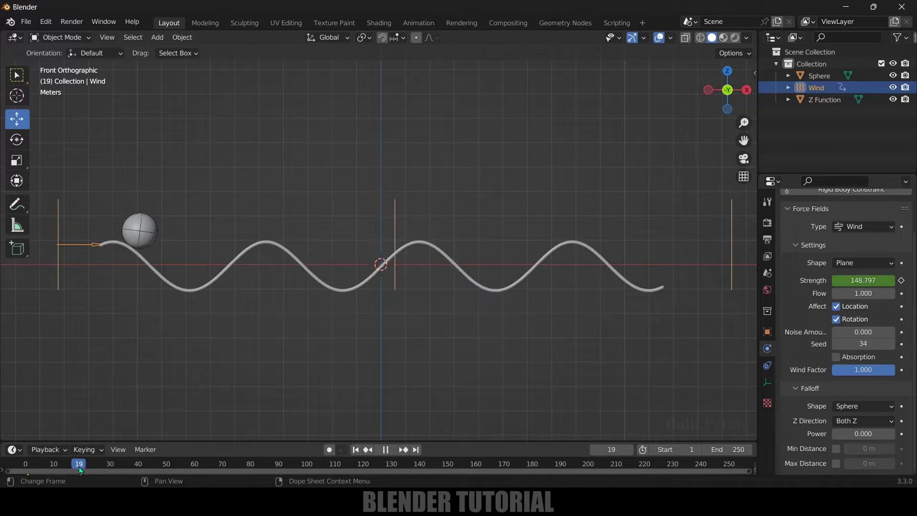
key("space")
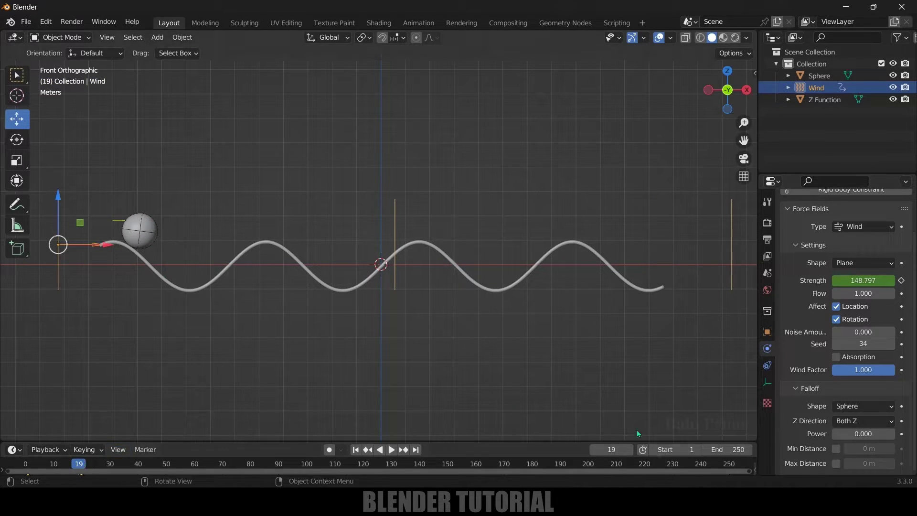
left_click(681, 448)
type("19")
key("Return")
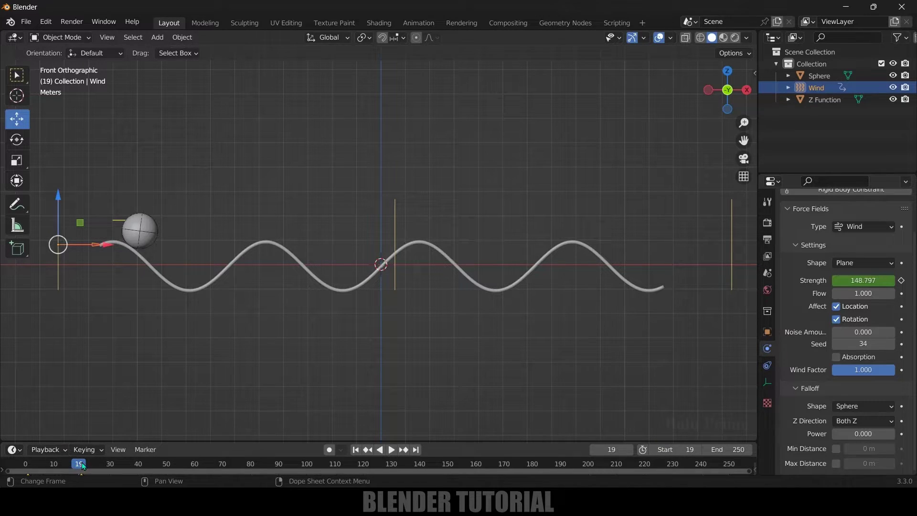
- Play the simulation to where the sphere rolls down from the last crest, stop it, and set the animation's end frame to 170
left_click(391, 449)
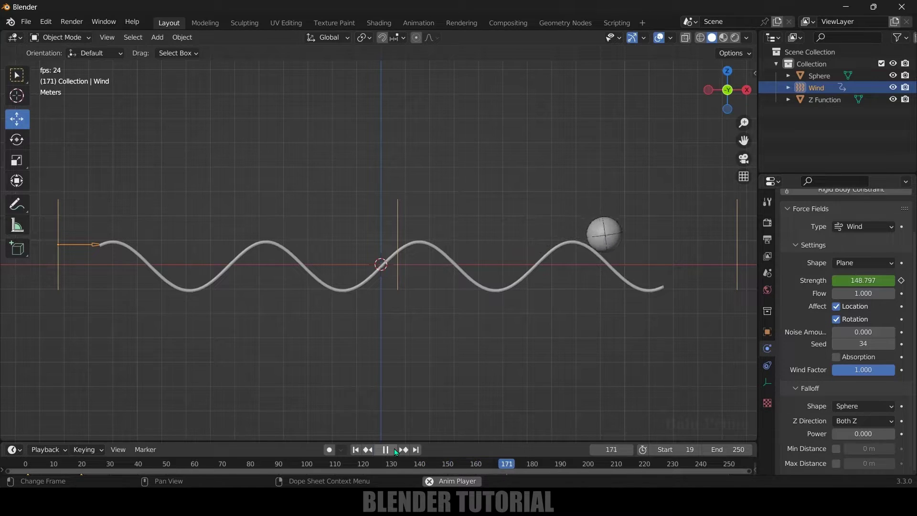
left_click(394, 450)
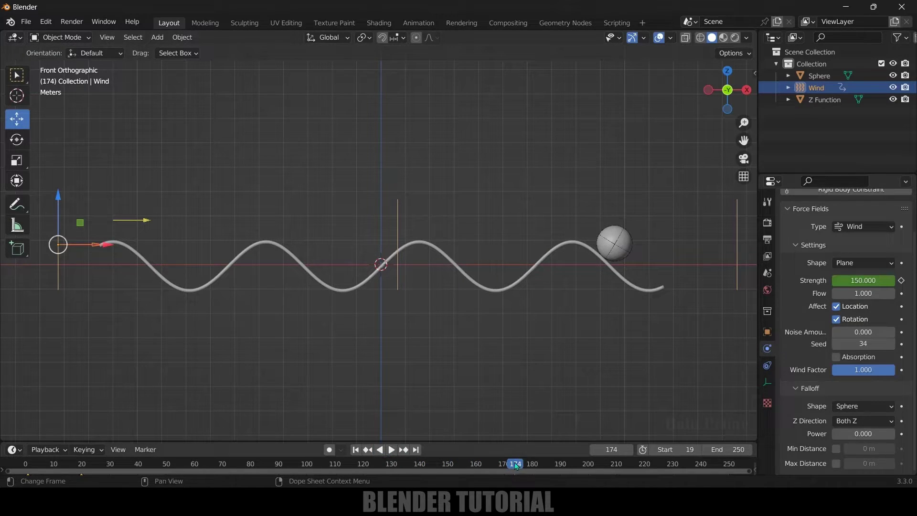
left_click(725, 448)
type("17")
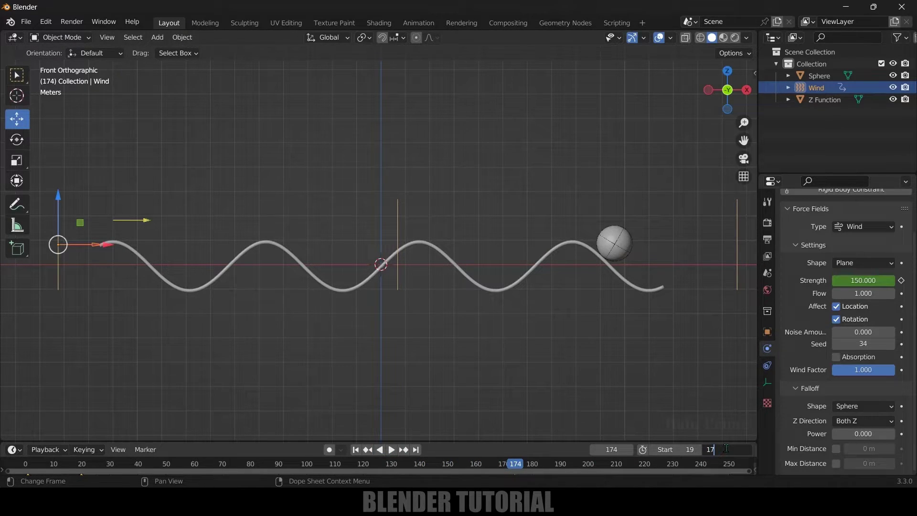
type("0")
key("Return")
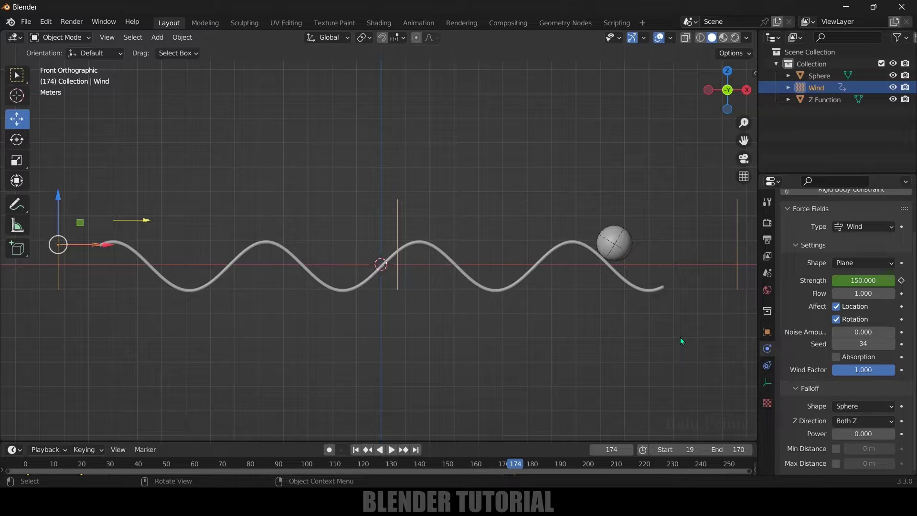
- Set the simulation start of the scene's Rigid Body World cache to frame 19
left_click(766, 275)
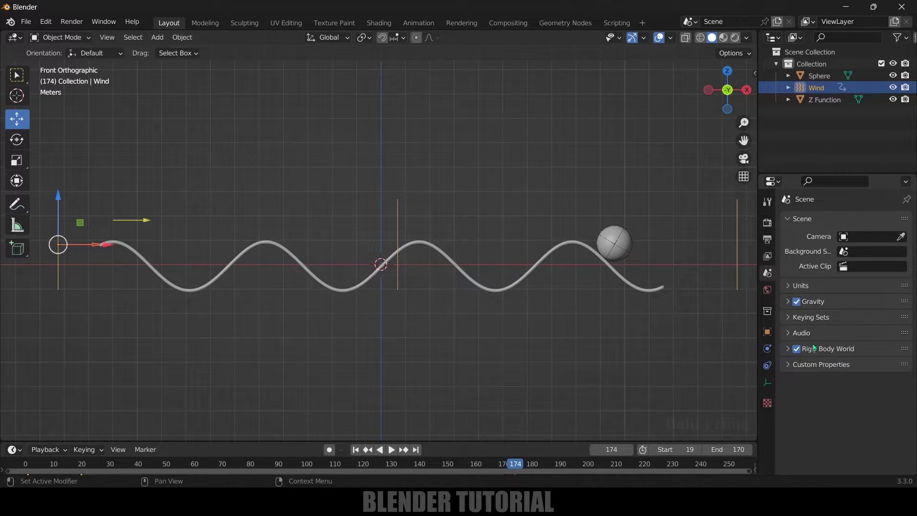
left_click(788, 348)
scroll(797, 411, "down", 3)
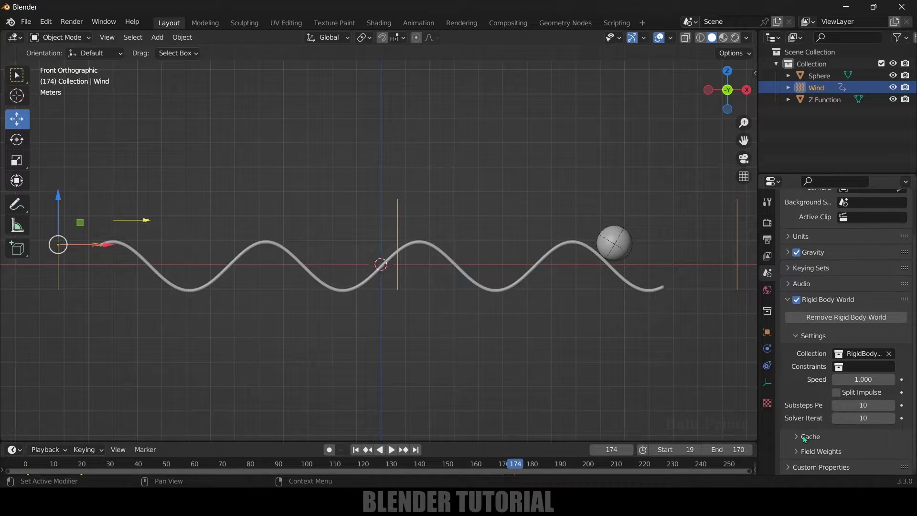
left_click(796, 436)
scroll(796, 435, "down", 6)
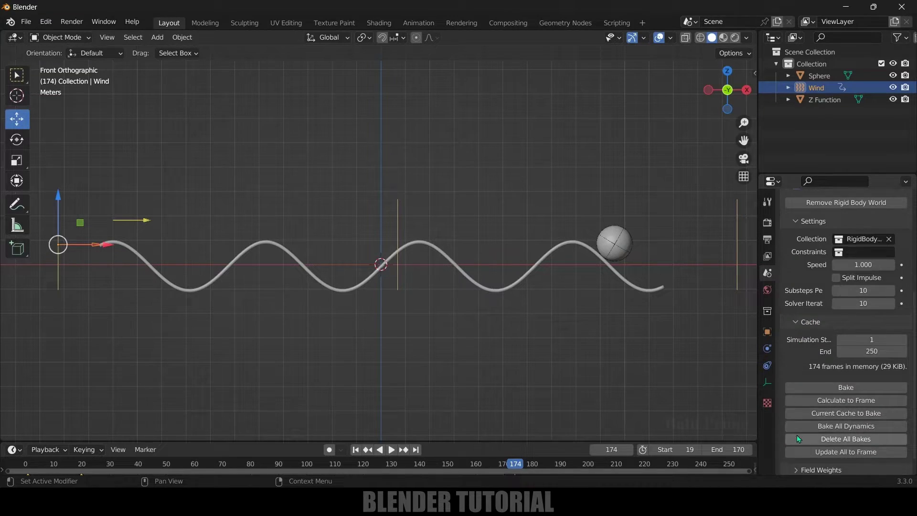
double_click(872, 339)
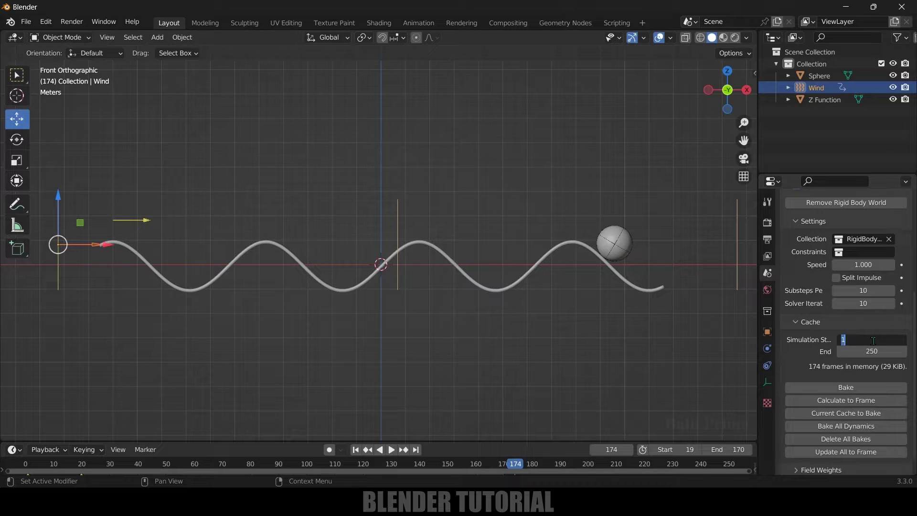
type("19")
key("Return")
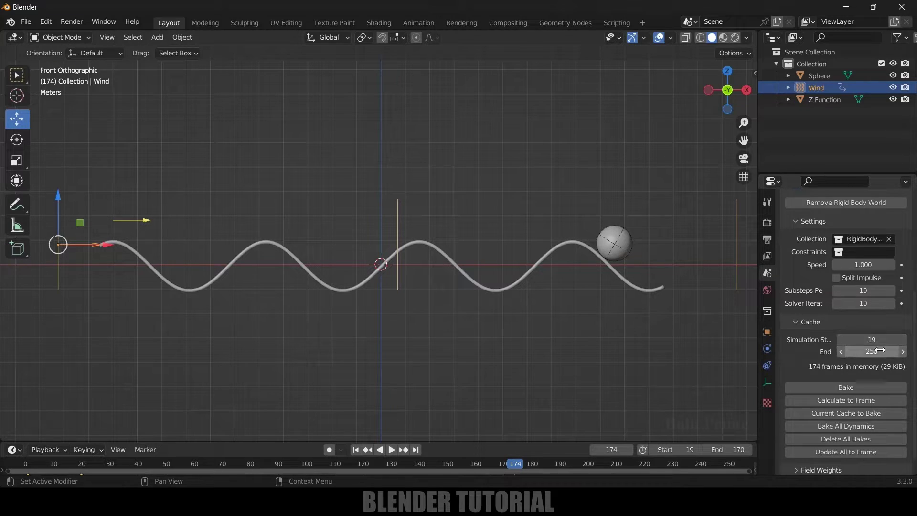
- Set the rigid body cache's end frame to 170 and bake the simulation
double_click(880, 350)
type("17")
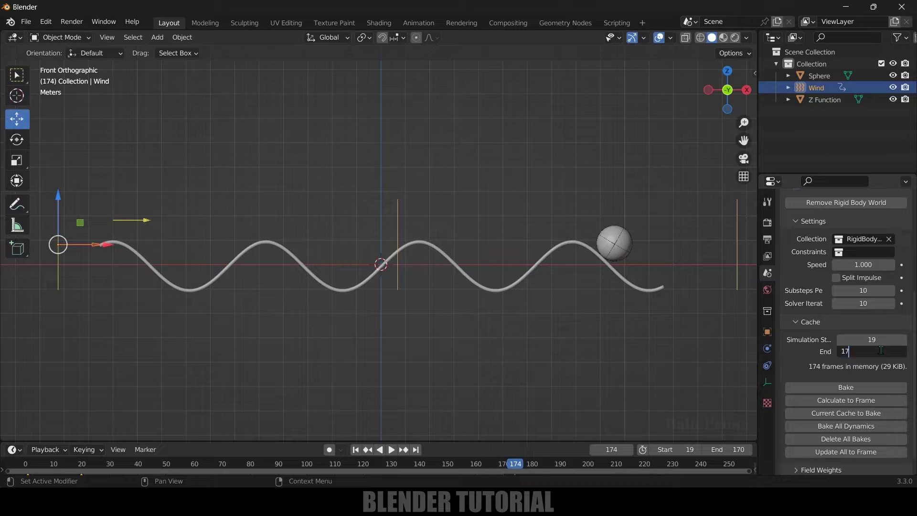
type("0")
key("Return")
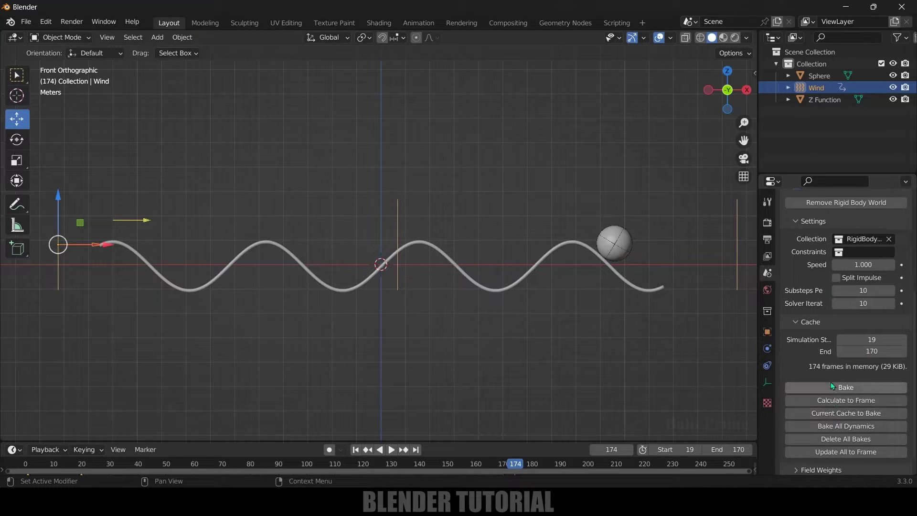
left_click(834, 386)
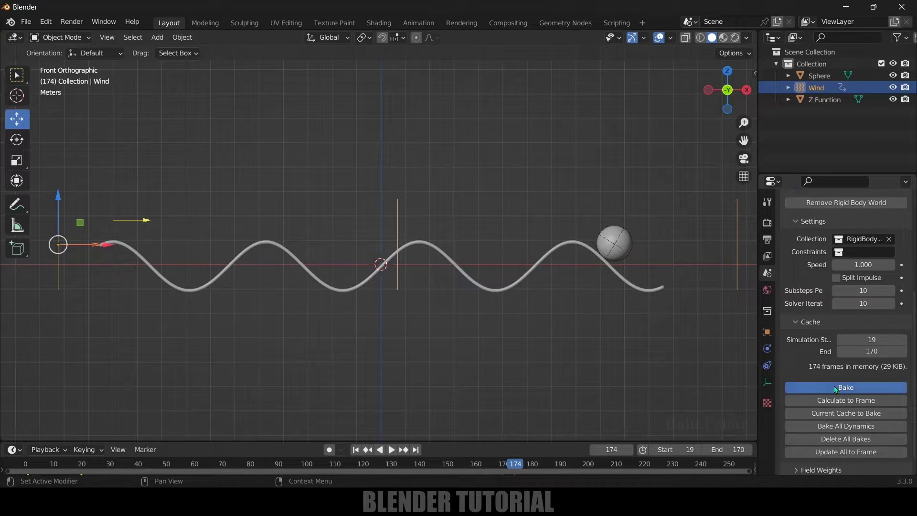
- Play the baked simulation briefly from its start frame, and delete the wind force field object
left_click(354, 449)
left_click(391, 450)
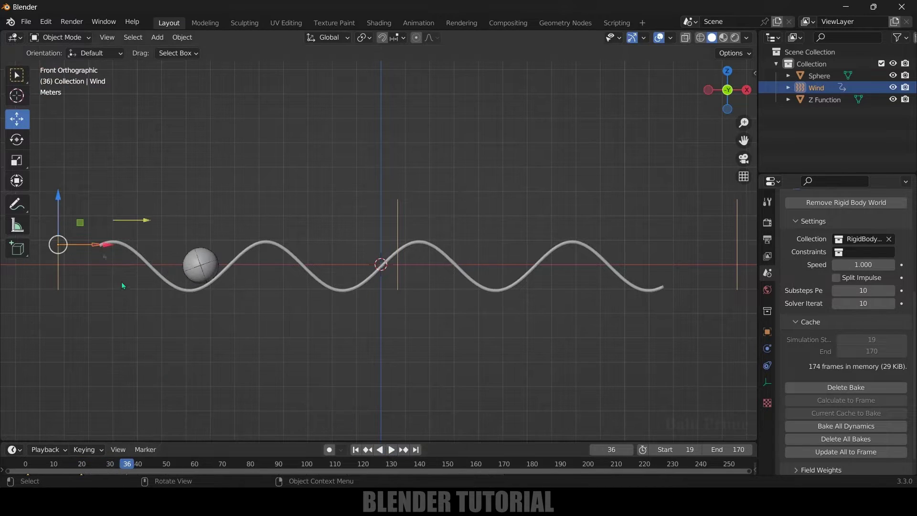
left_click_drag(43, 198, 86, 279)
left_click(76, 285)
left_click(59, 280)
key("x")
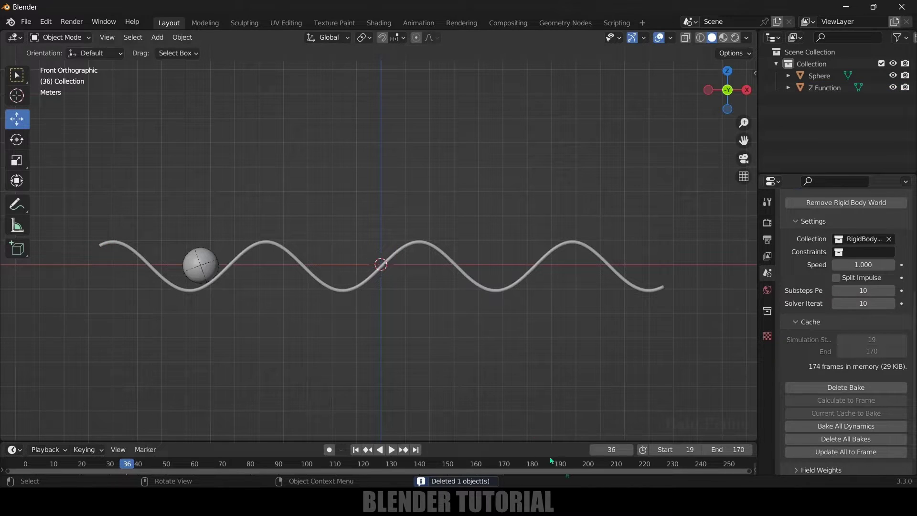
- Play the baked simulation without the wind object to check the sphere's motion, and return to start frame 19
left_click(391, 449)
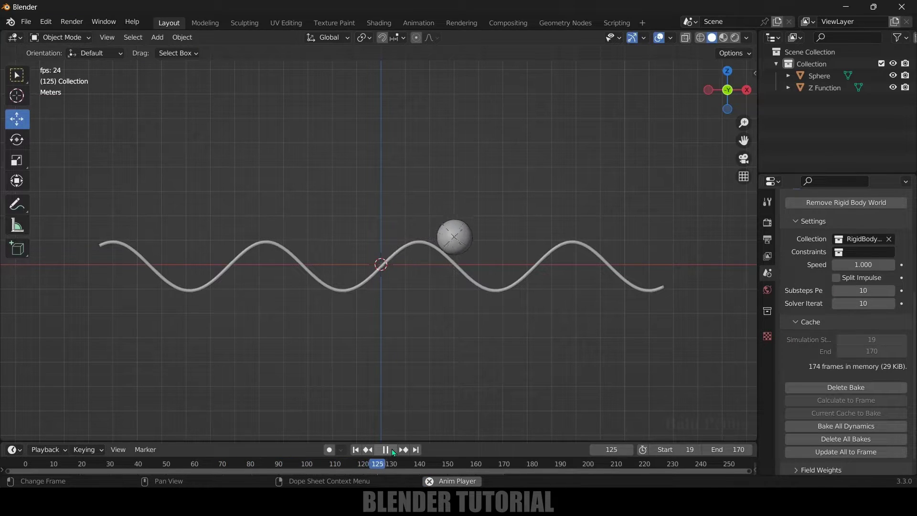
left_click(387, 449)
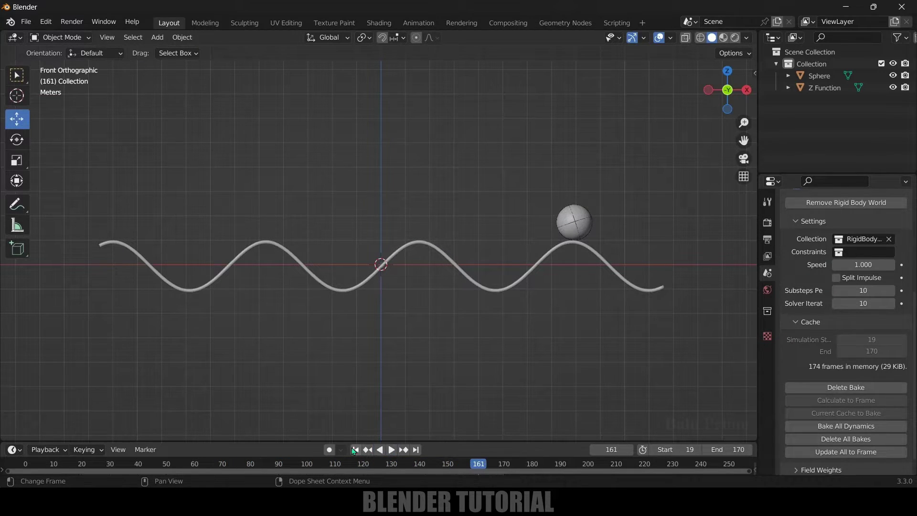
left_click(353, 449)
- Select the sphere with the viewport in Material Preview shading and switch to the Shading workspace
middle_click_drag(337, 371, 321, 306)
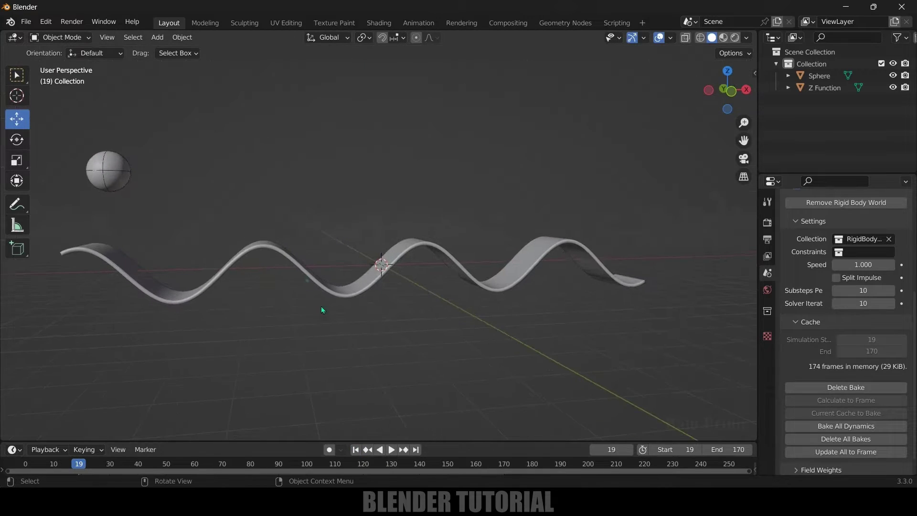
left_click(112, 178)
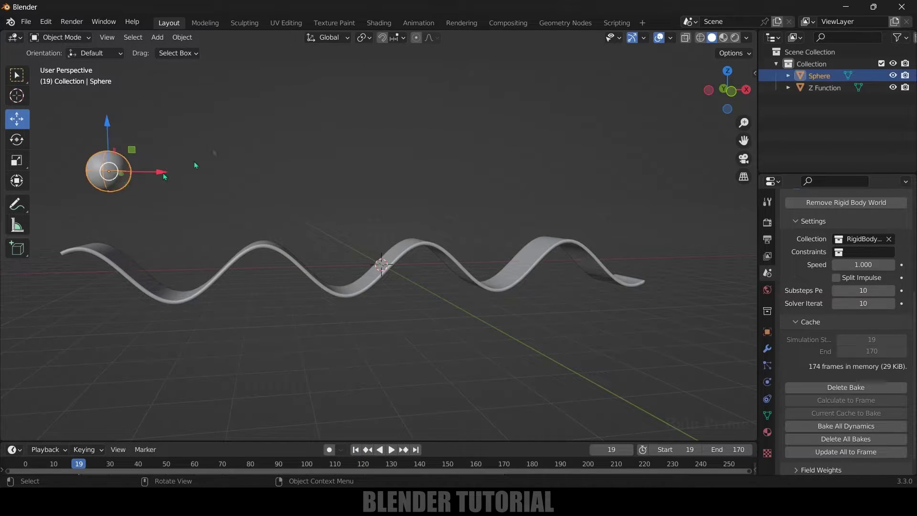
left_click(722, 39)
left_click(377, 23)
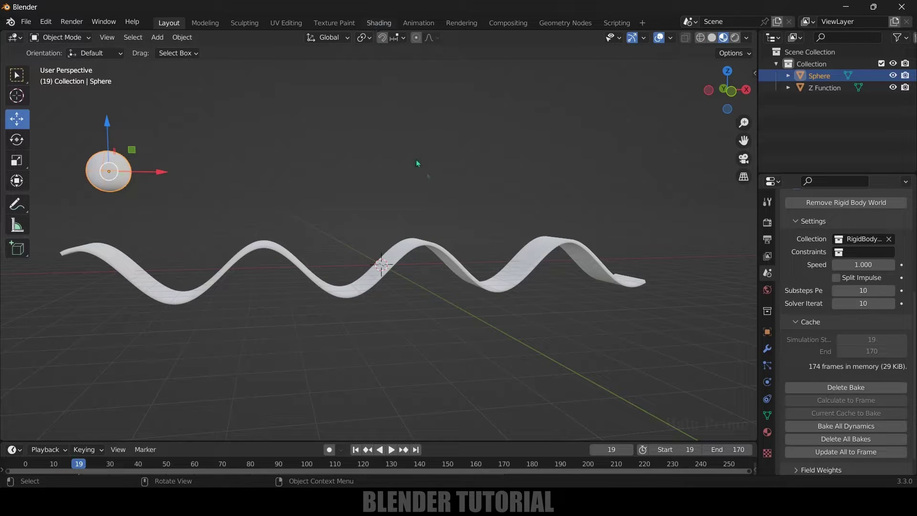
- Add a Node Wrangler texture setup (Texture Coordinate, Mapping and Image Texture nodes) to the Principled BSDF of the sphere's material
mouse_move(416, 160)
middle_mouse_down()
mouse_move(384, 163)
mouse_move(372, 230)
mouse_move(415, 258)
middle_mouse_up()
scroll(370, 225, "up", 3)
left_click(477, 292)
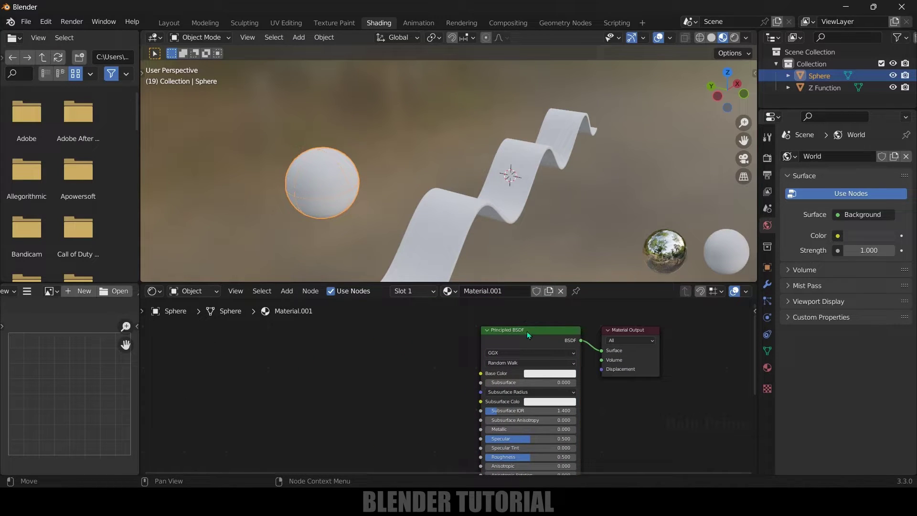
left_click(526, 330)
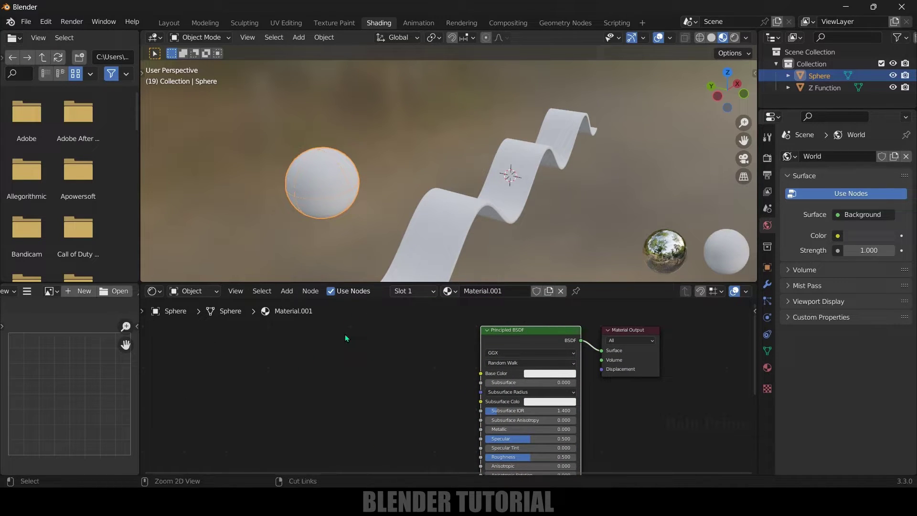
key("ctrl+t")
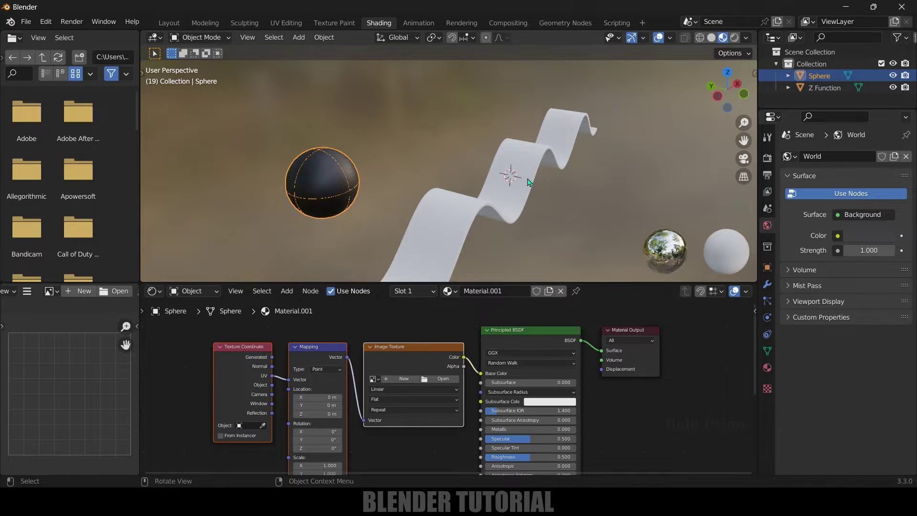
- Search the add-on preferences for "node" to check that Node Wrangler is enabled, and save the preferences
left_click(46, 21)
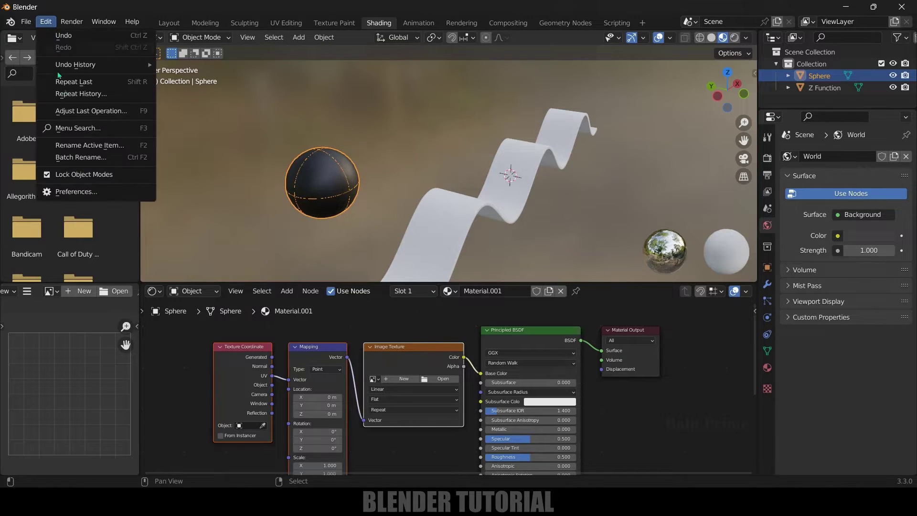
left_click(82, 191)
left_click_drag(362, 91, 395, 91)
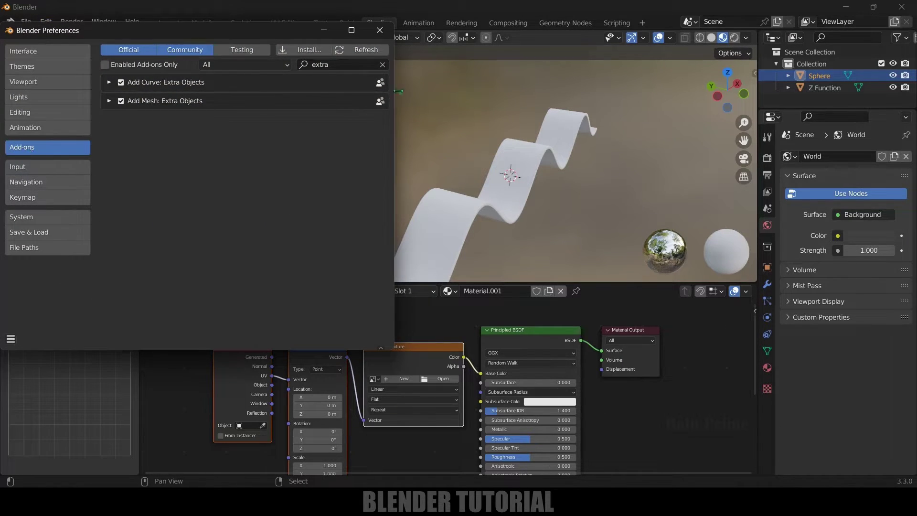
left_click(382, 64)
left_click(361, 67)
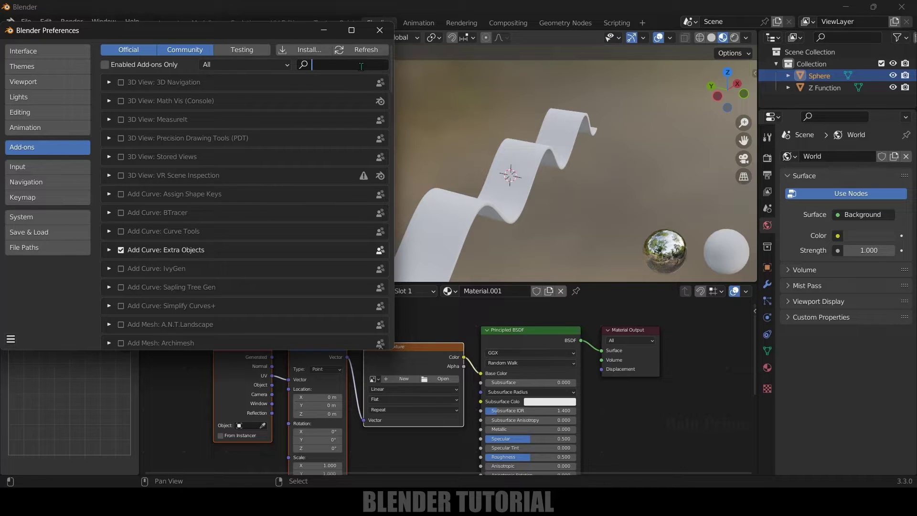
type("node")
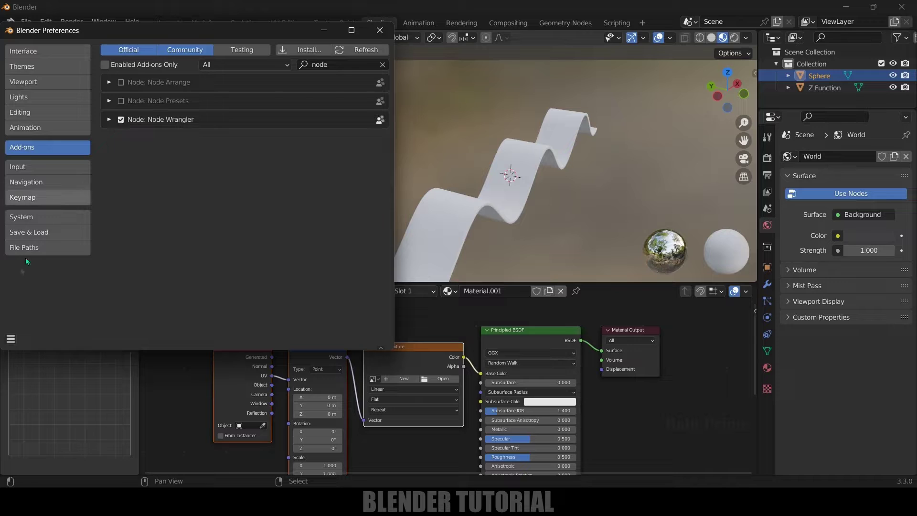
left_click(11, 339)
left_click(29, 310)
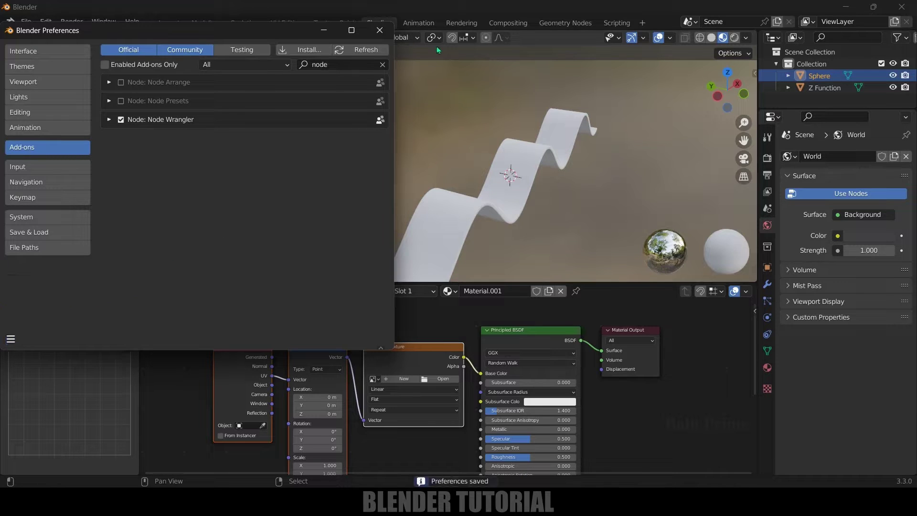
left_click(379, 30)
- Load Metal_Grill_023_basecolor.jpg into the sphere material's Image Texture node
left_click(519, 333)
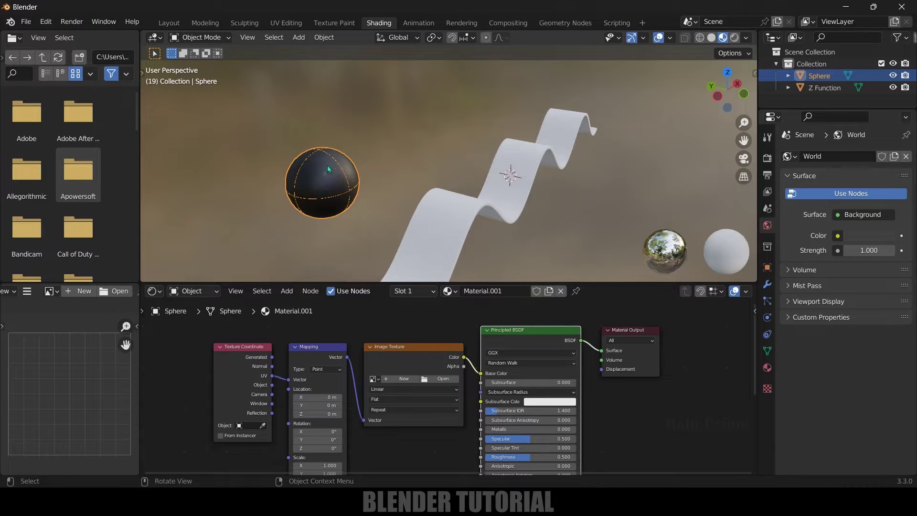
left_click(443, 379)
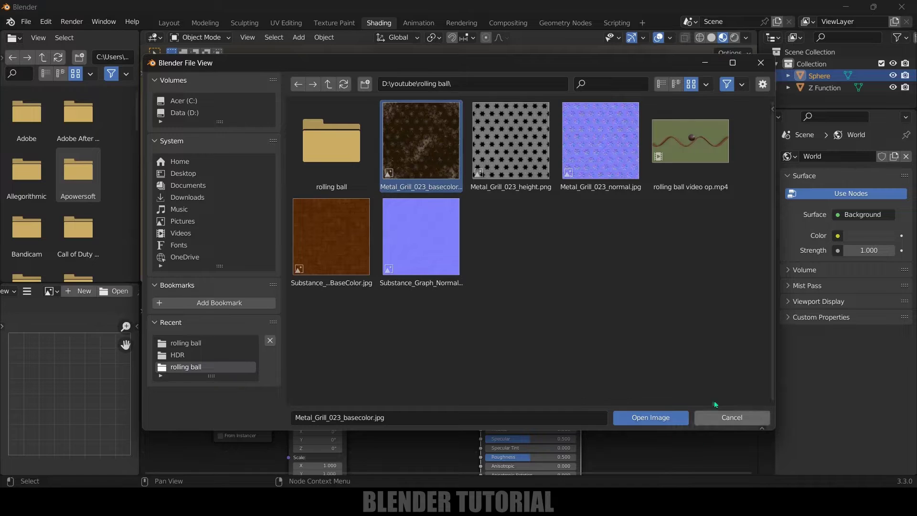
left_click(651, 418)
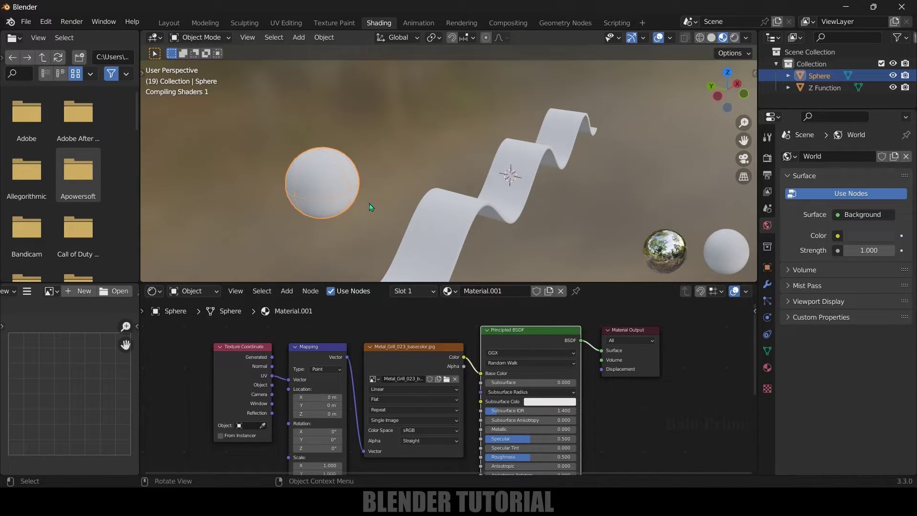
key("KP_Decimal")
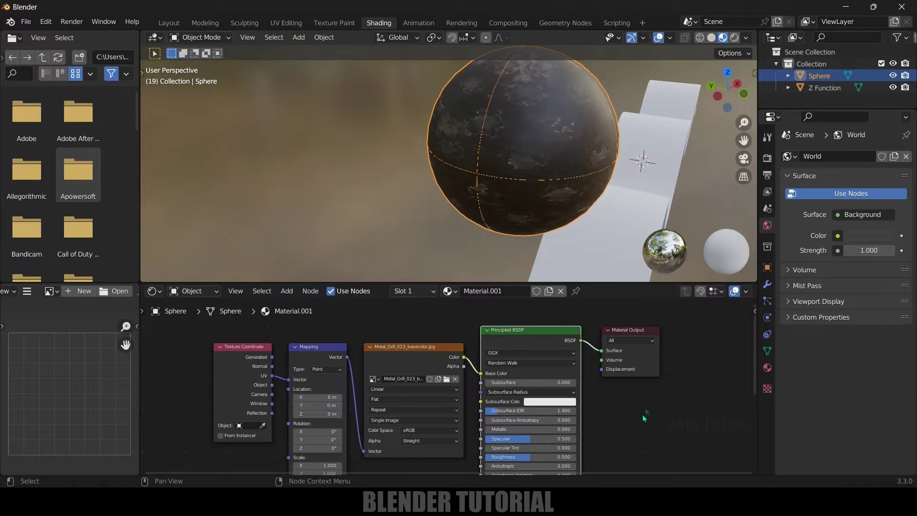
- Set the Mapping node's X and Y scale to 5 and frame the sphere to inspect its texture
scroll(643, 419, "down", 2, "shift")
scroll(362, 425, "up", 3)
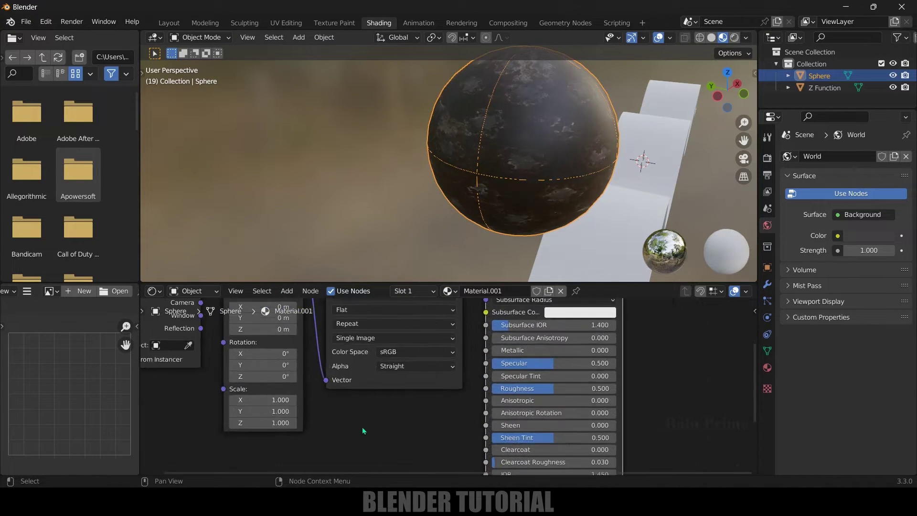
left_click(332, 386)
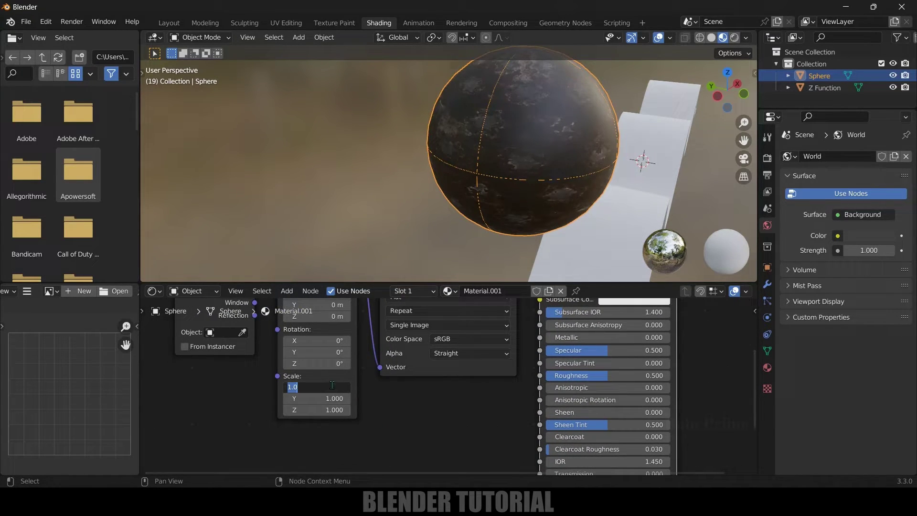
type("5")
key("Return")
left_click(331, 398)
type("5")
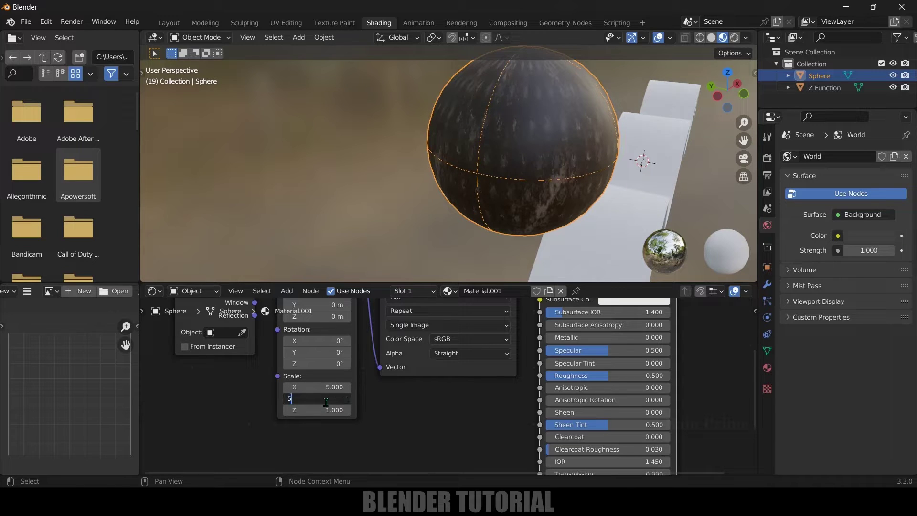
key("Return")
key("KP_Decimal")
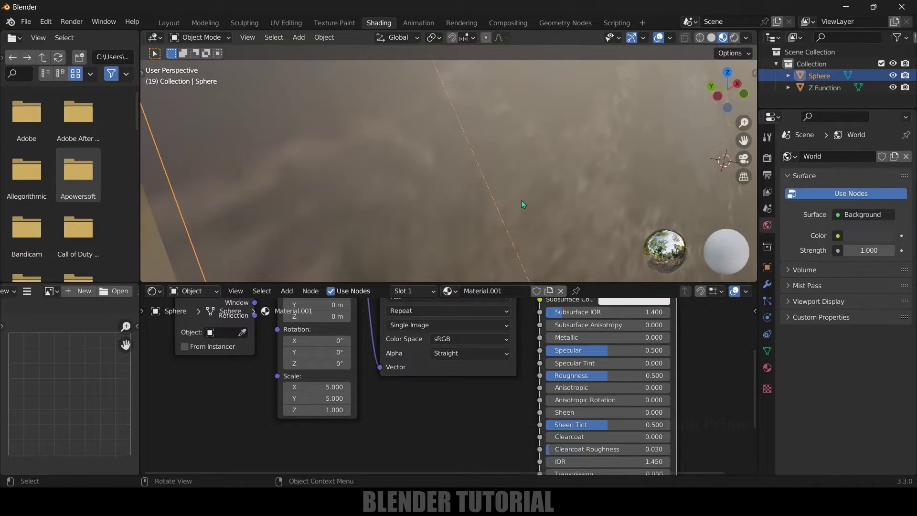
- Unwrap the whole sphere mesh with Smart UV Project using the default settings and return to Object Mode
scroll(578, 153, "down", 5)
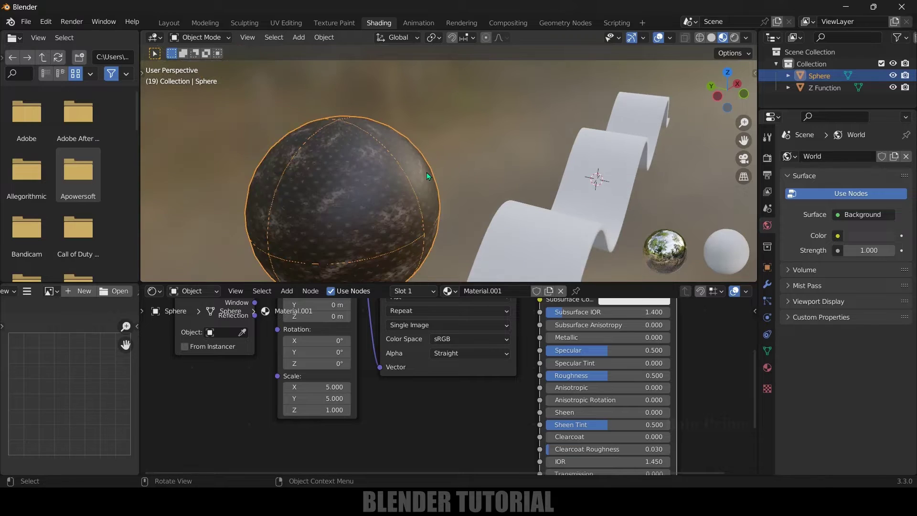
middle_click_drag(319, 196, 419, 170)
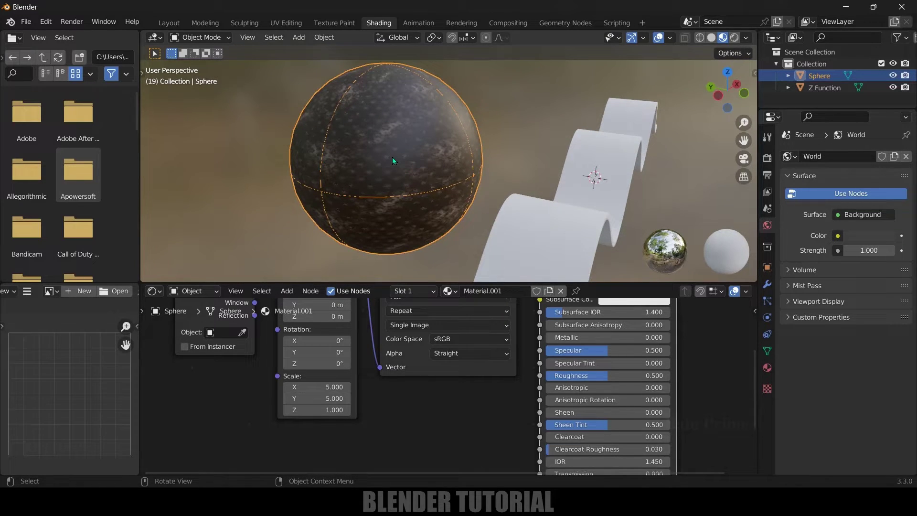
key("Tab")
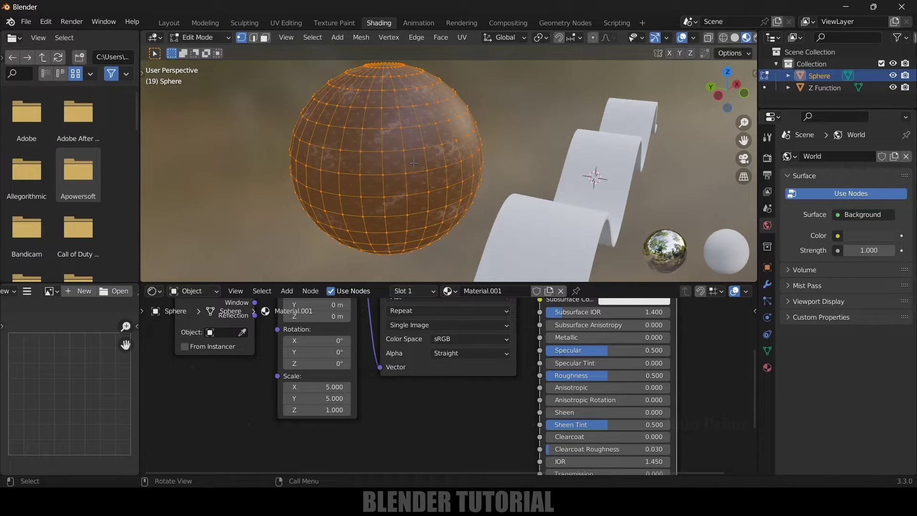
key("u")
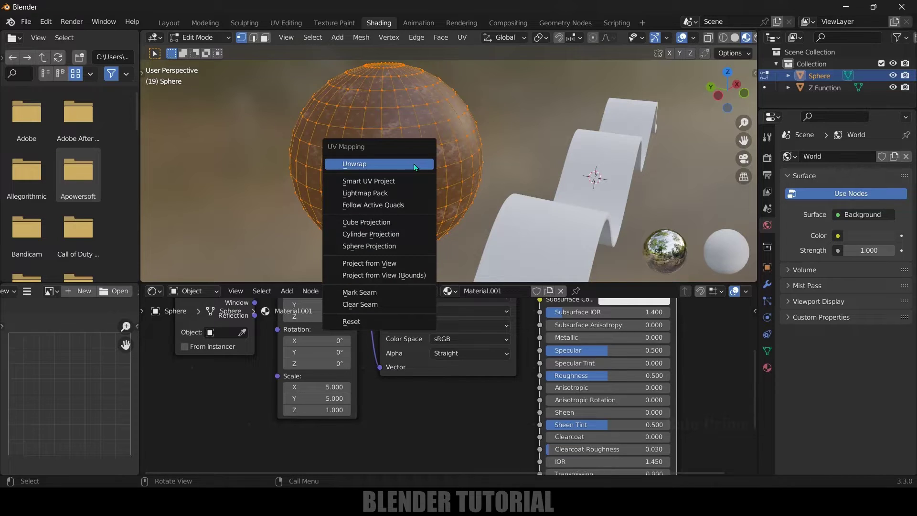
left_click(387, 180)
left_click(407, 268)
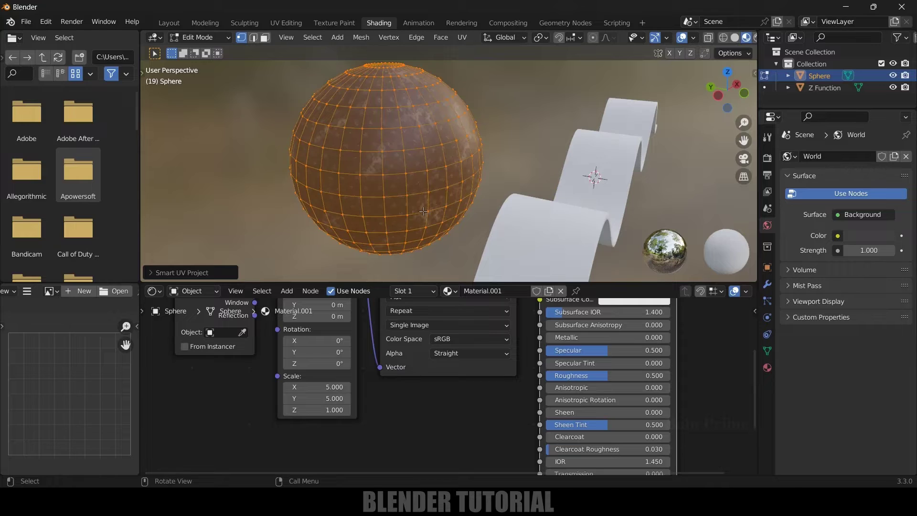
key("Tab")
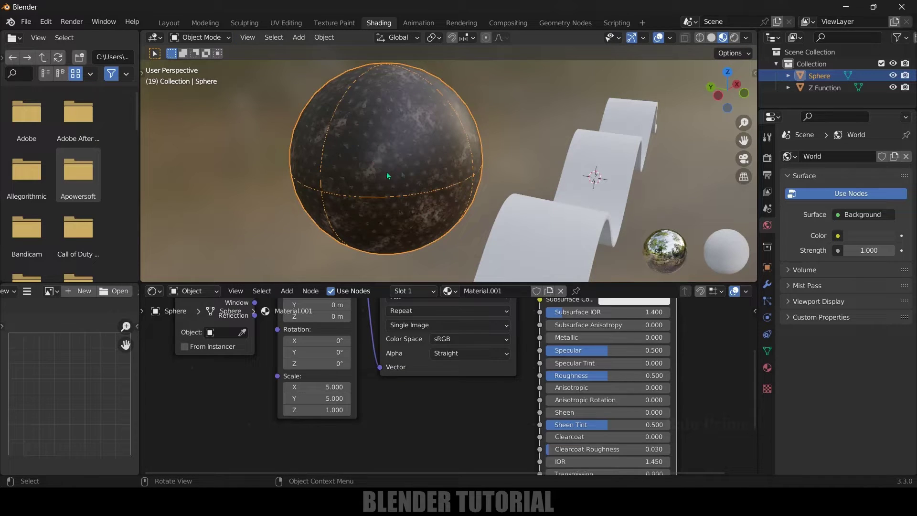
- Create a new material for the Z Function surface and add a Node Wrangler texture setup to its Principled BSDF
scroll(425, 152, "down", 3)
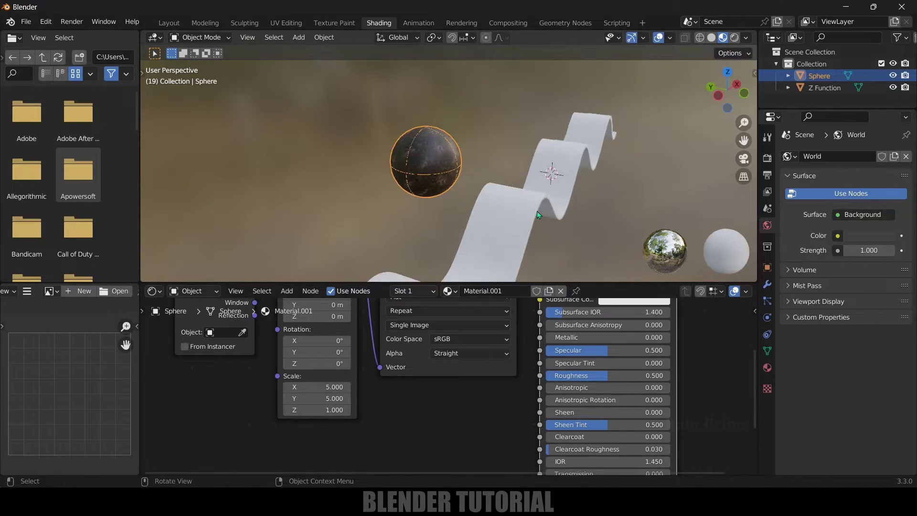
left_click(525, 219)
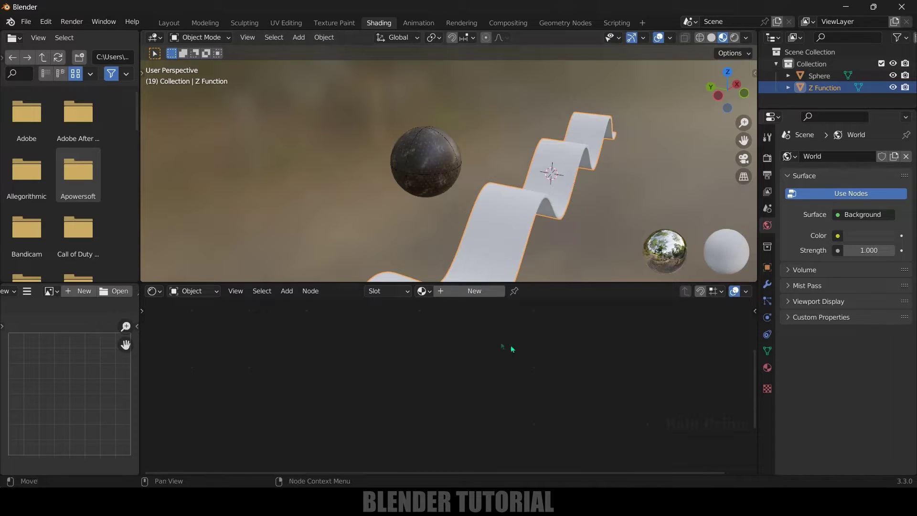
middle_click_drag(469, 292, 483, 378)
left_click(525, 364)
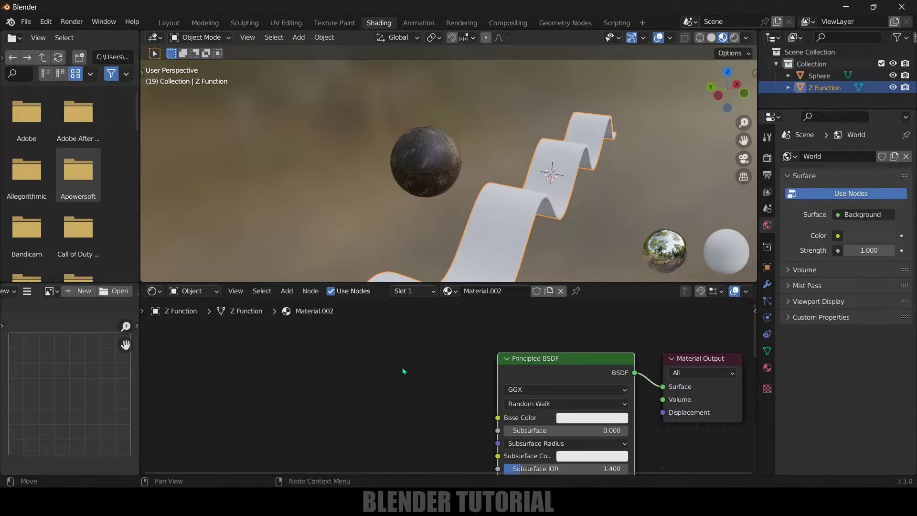
key("ctrl+t")
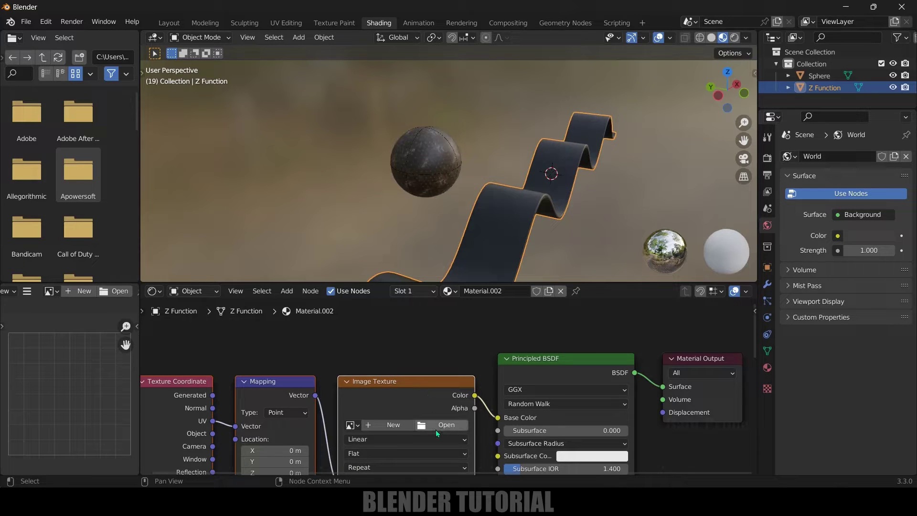
- Load Substance_Graph_BaseColor.jpg into the surface material's Image Texture node
left_click(436, 428)
double_click(329, 210)
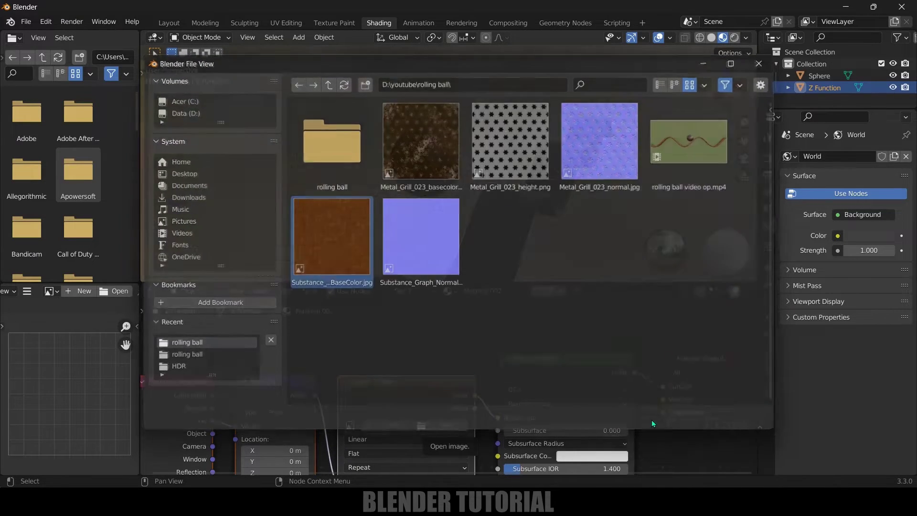
double_click(336, 236)
- Unwrap the entire Z Function mesh with Smart UV Project using the default settings and return to Object Mode
scroll(486, 216, "down", 2)
scroll(479, 214, "up", 6)
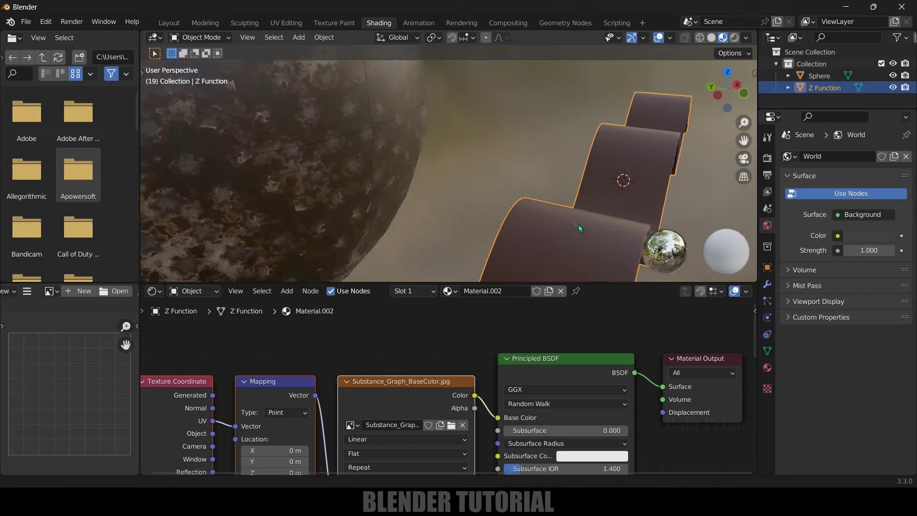
middle_click_drag(548, 202, 497, 212)
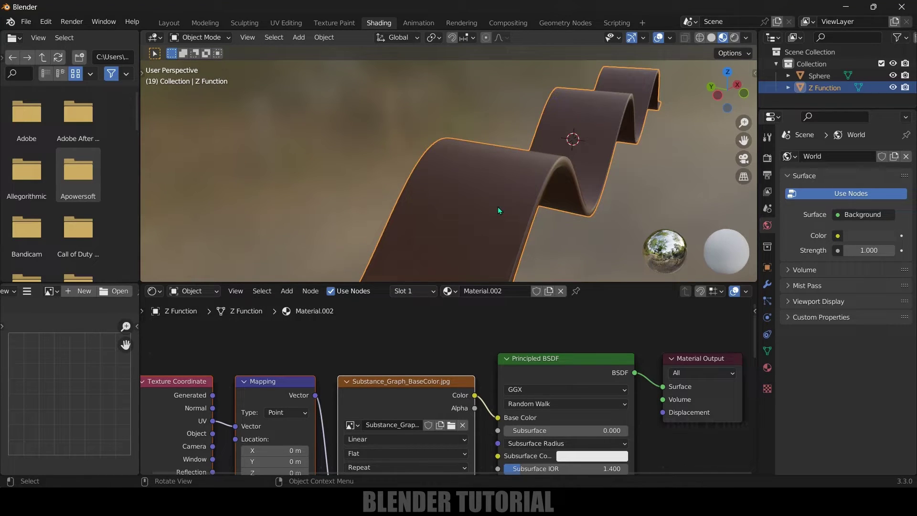
key("Tab")
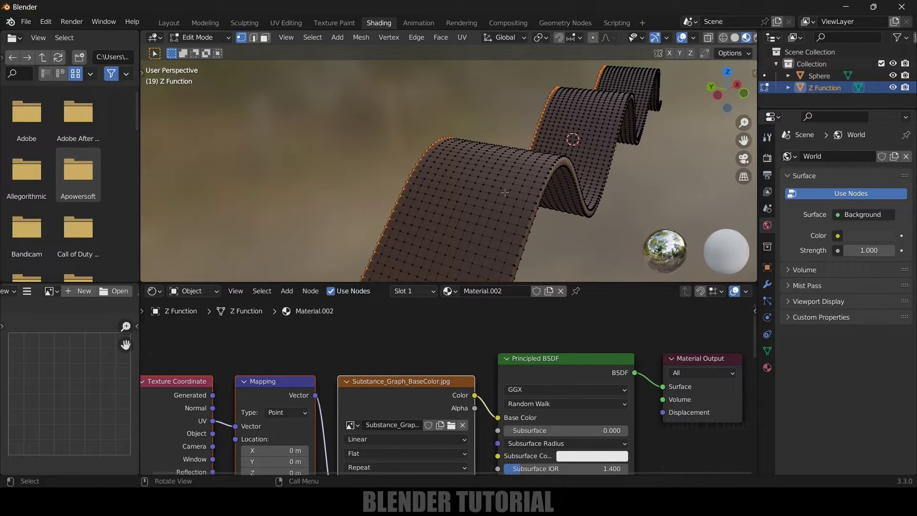
key("a")
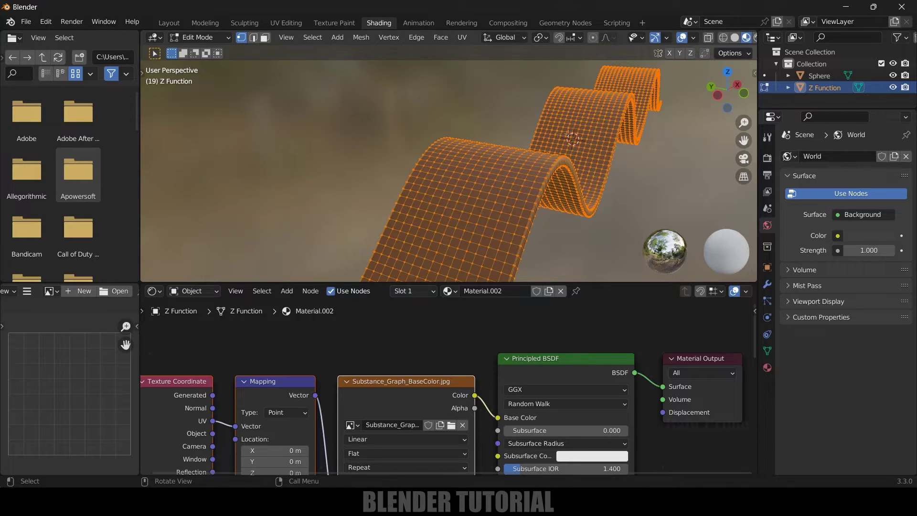
key("u")
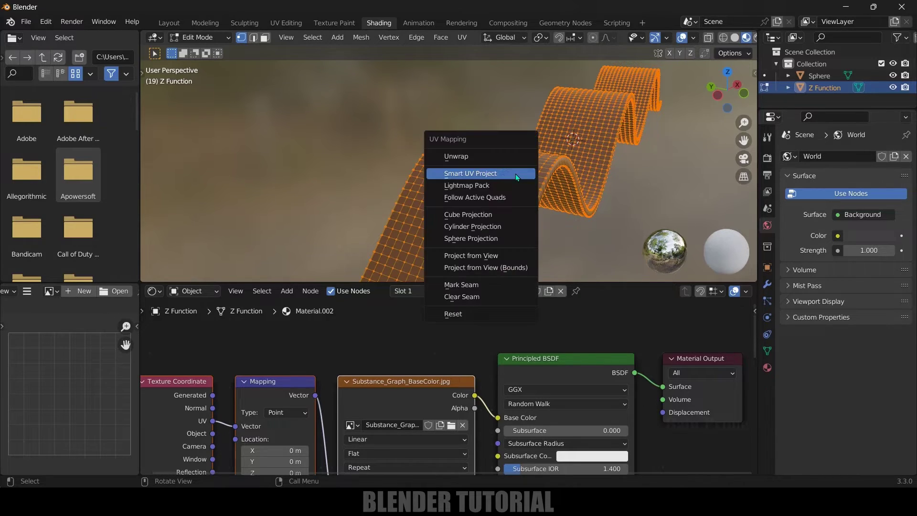
left_click(480, 174)
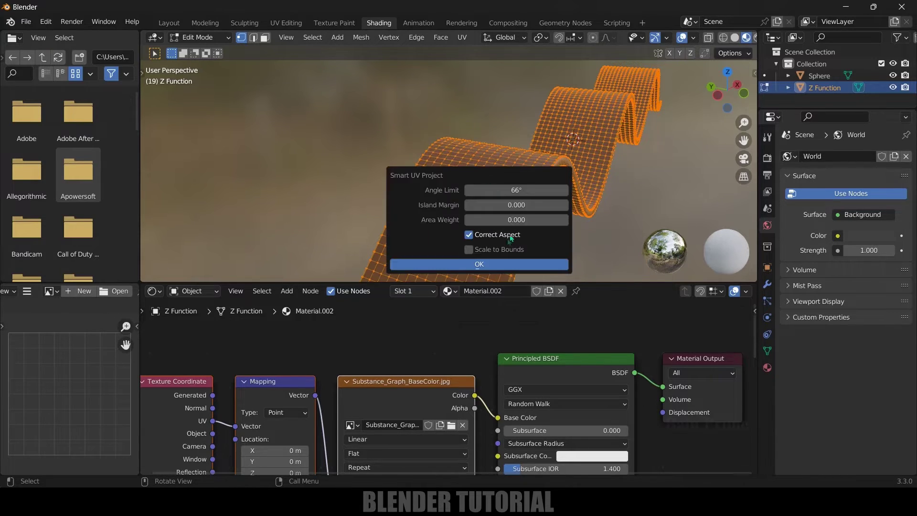
left_click(475, 262)
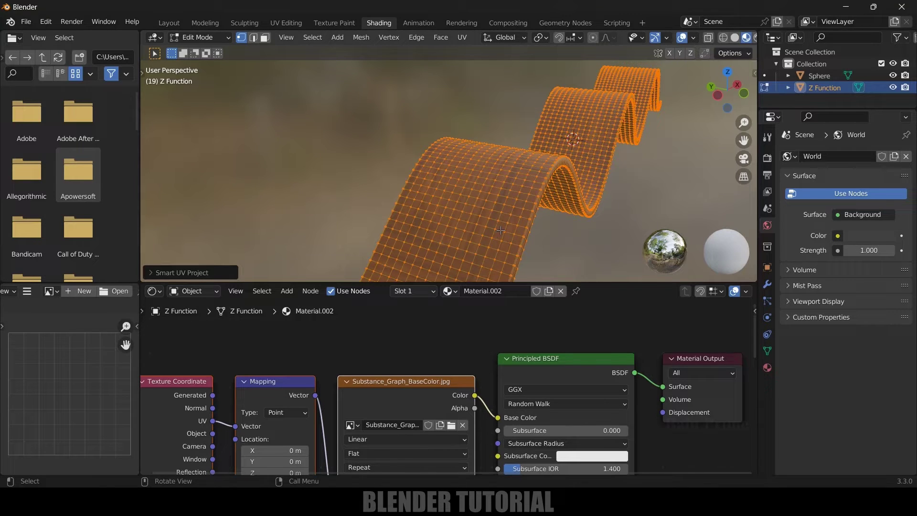
key("Tab")
- Set the X and Y scale of the surface material's Mapping node to 5
middle_click_drag(497, 230, 588, 158)
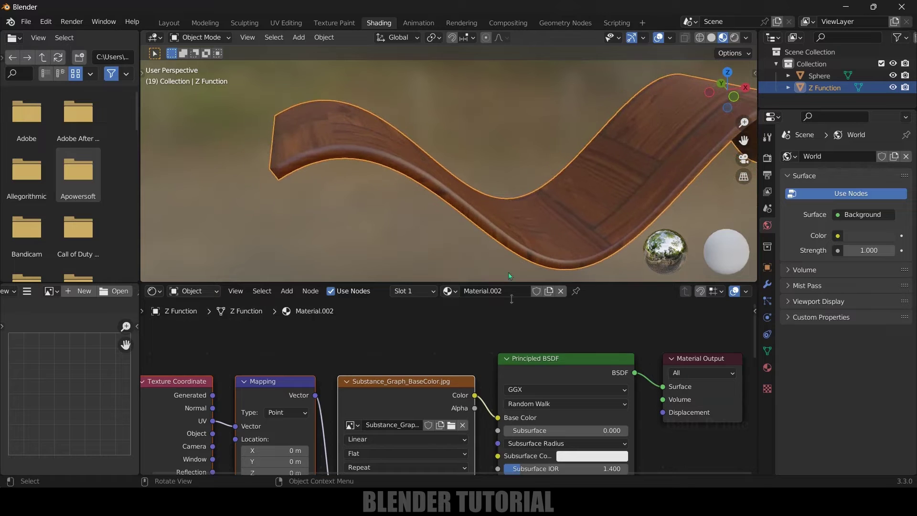
middle_click_drag(422, 361, 487, 369)
left_click(355, 367)
type("5")
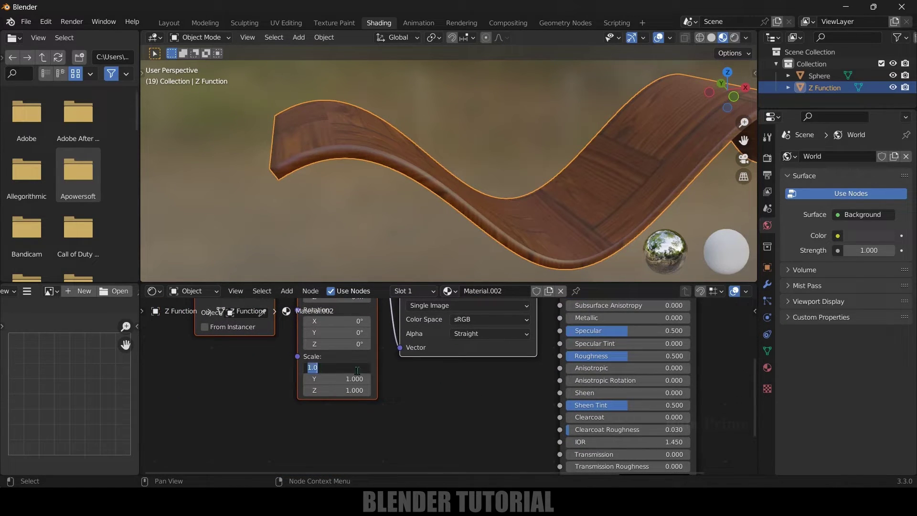
key("Return")
left_click(351, 379)
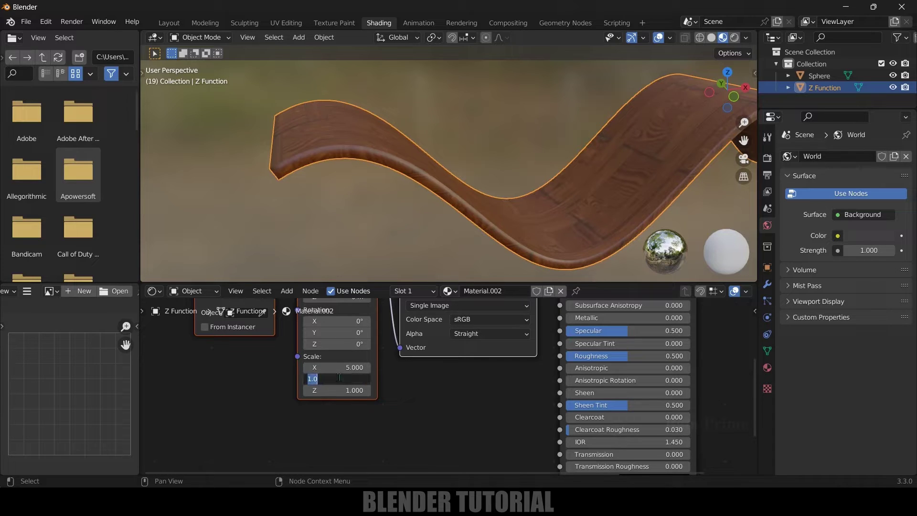
type("5")
key("Return")
mouse_move(471, 236)
middle_mouse_down()
mouse_move(569, 159)
mouse_move(496, 177)
middle_mouse_up()
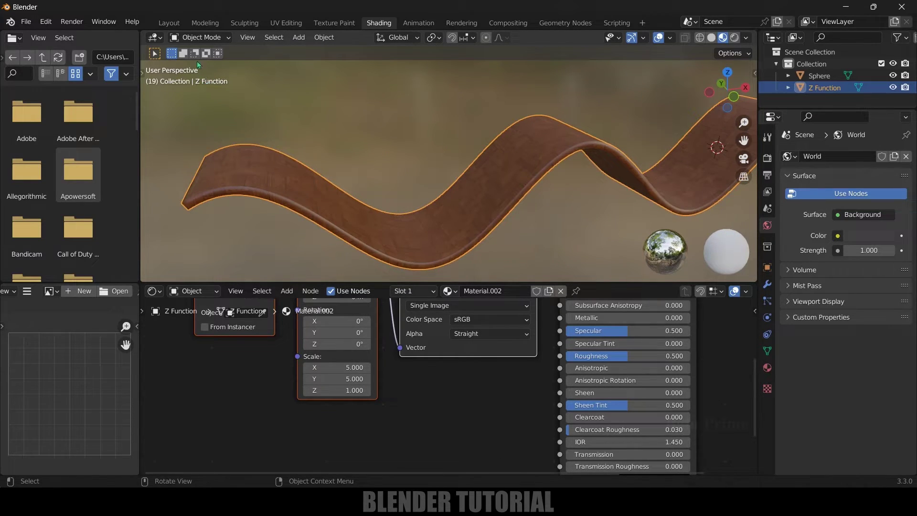
- Switch to the Layout workspace and show the scene in rendered viewport shading
left_click(165, 23)
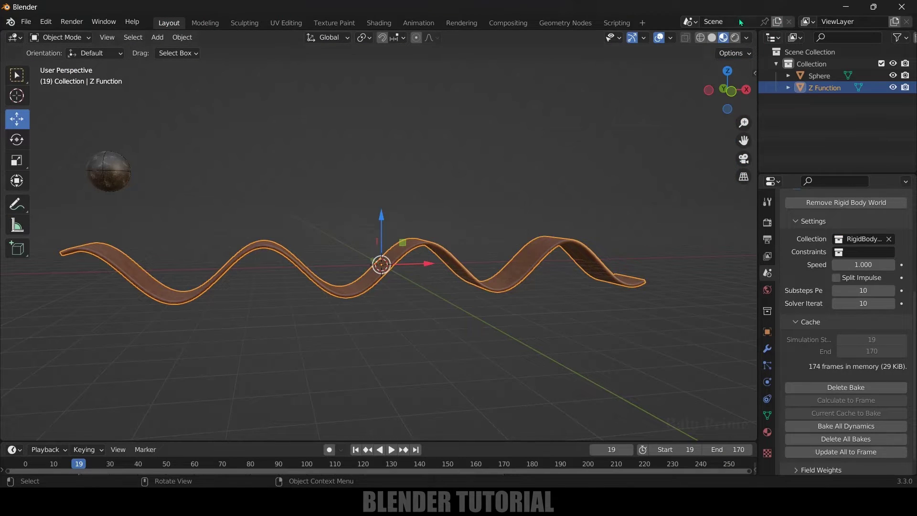
left_click(735, 39)
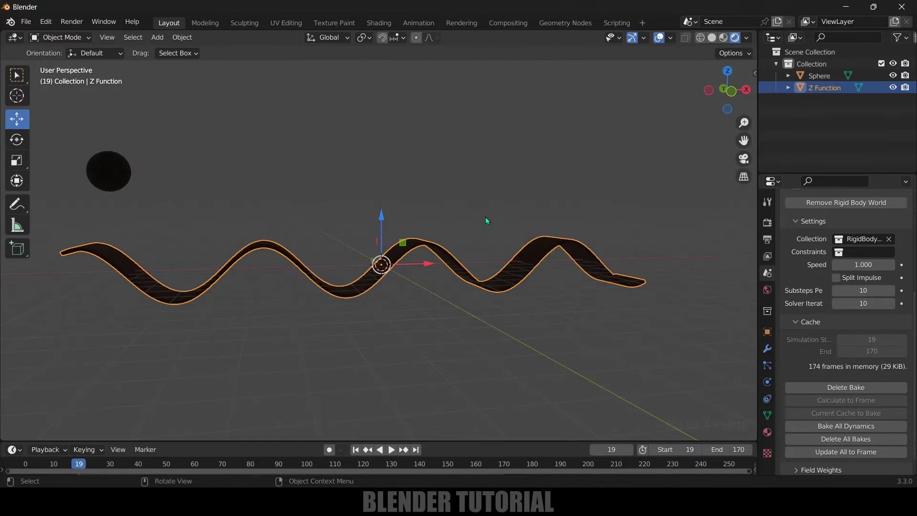
middle_click_drag(472, 227, 471, 223)
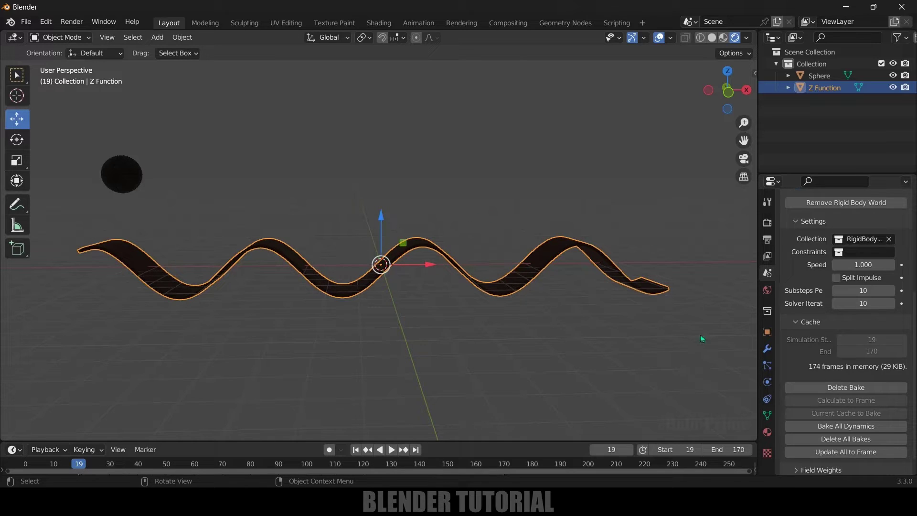
- Light the world with an Environment Texture as background colour, using belfast_sunset_4k.hdr from the D:\HDR folder
left_click(767, 290)
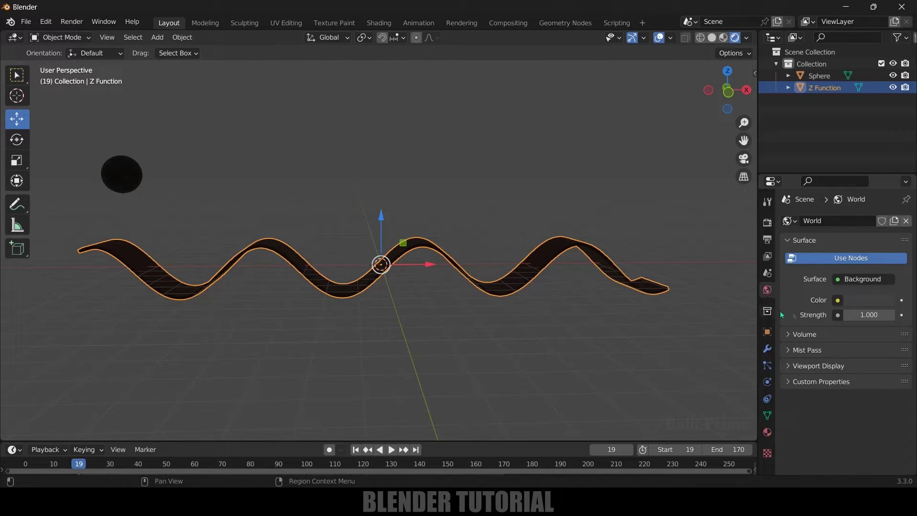
left_click(837, 301)
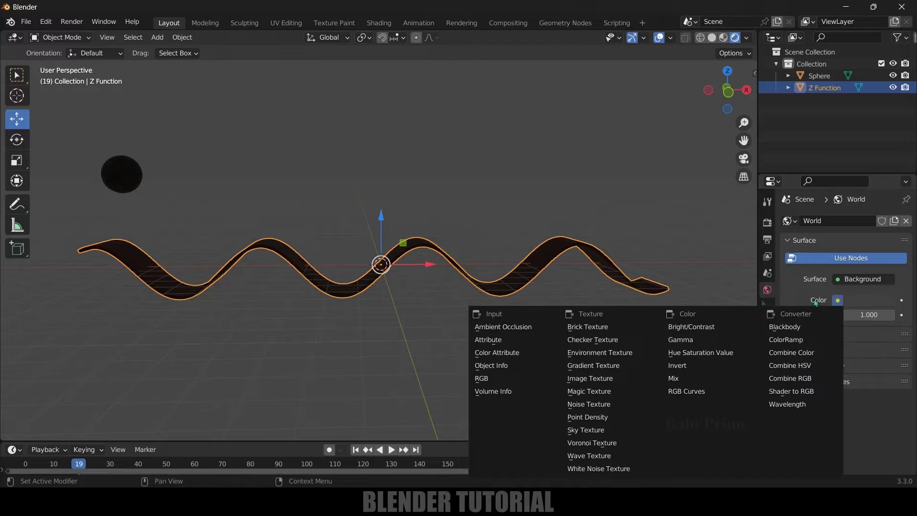
left_click(616, 352)
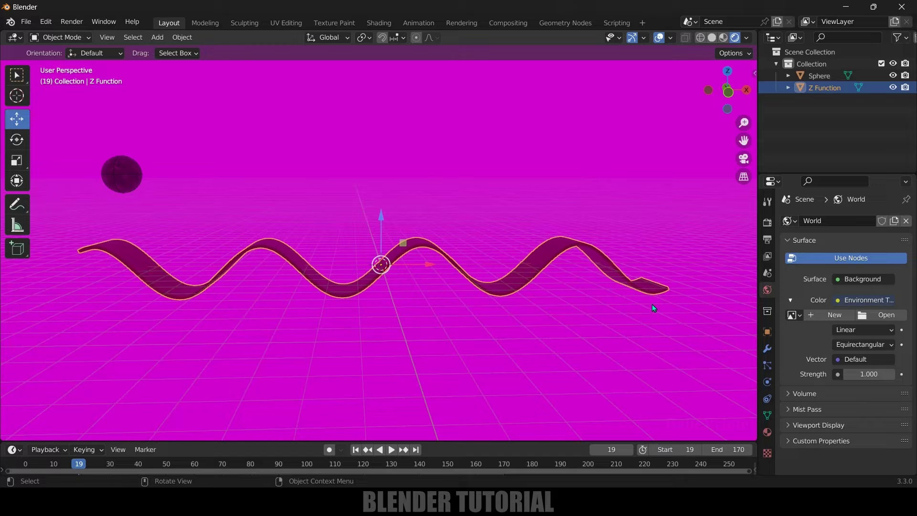
left_click(875, 313)
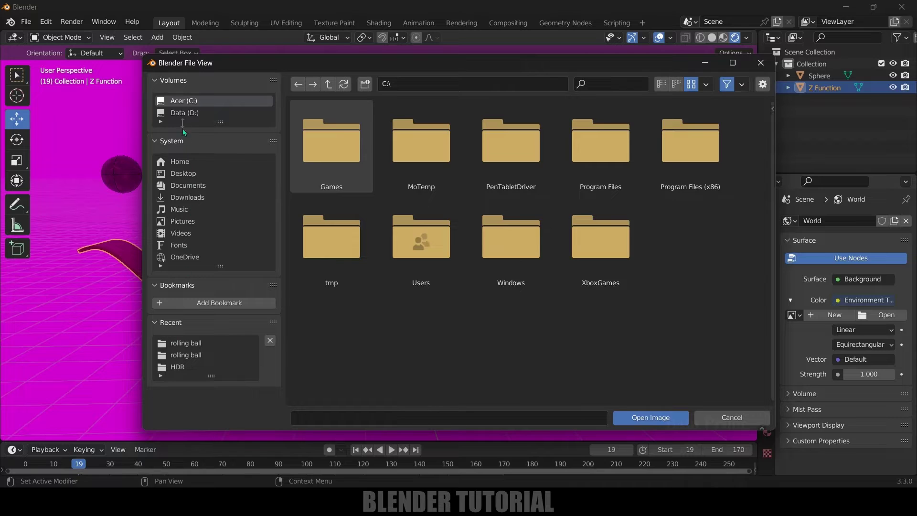
left_click(184, 113)
left_click(172, 368)
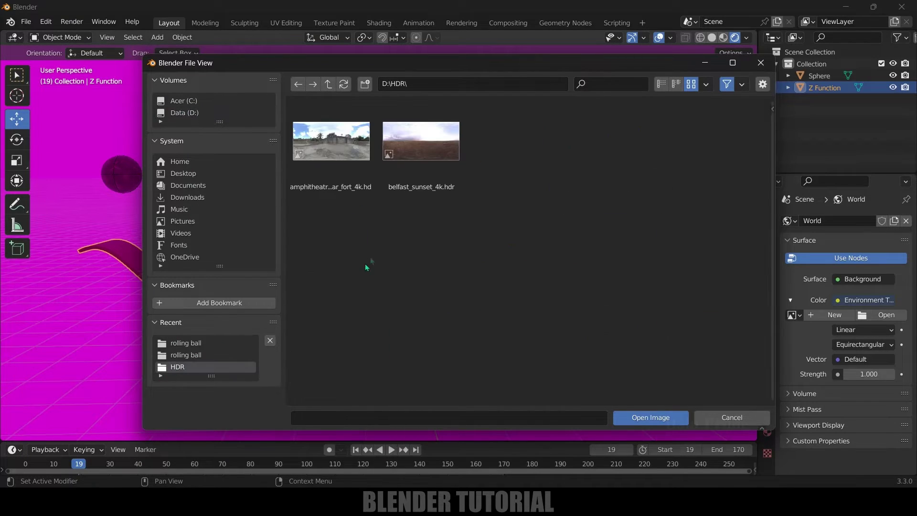
left_click(425, 161)
left_click(648, 417)
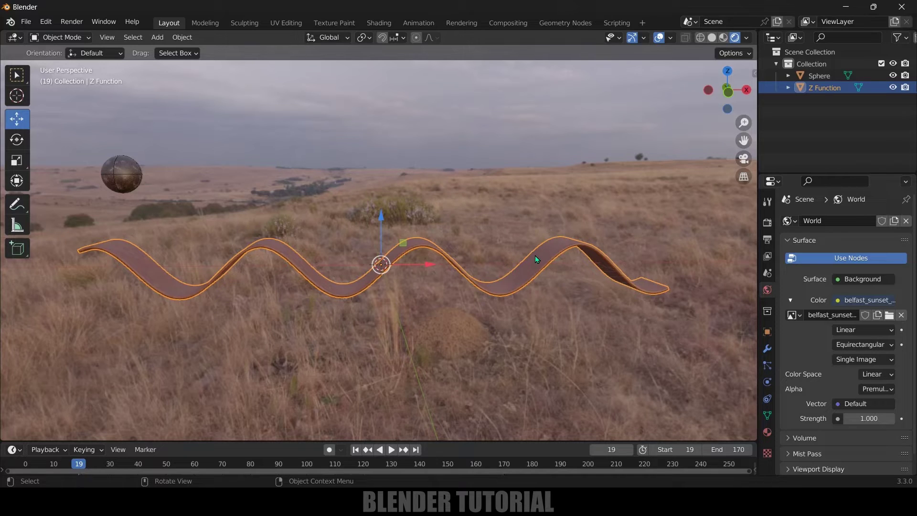
- Make the render background transparent in the Film settings
left_click(767, 222)
scroll(817, 411, "down", 4)
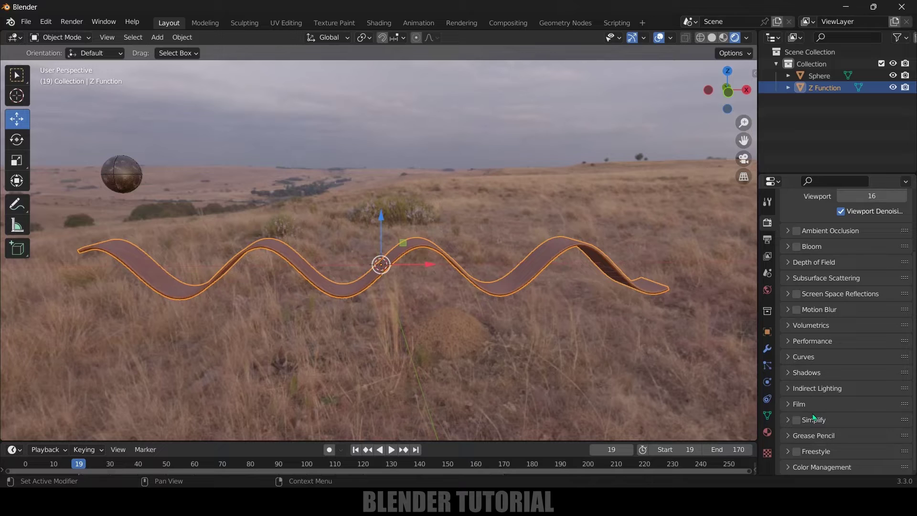
left_click(786, 405)
scroll(786, 404, "down", 3)
left_click(836, 386)
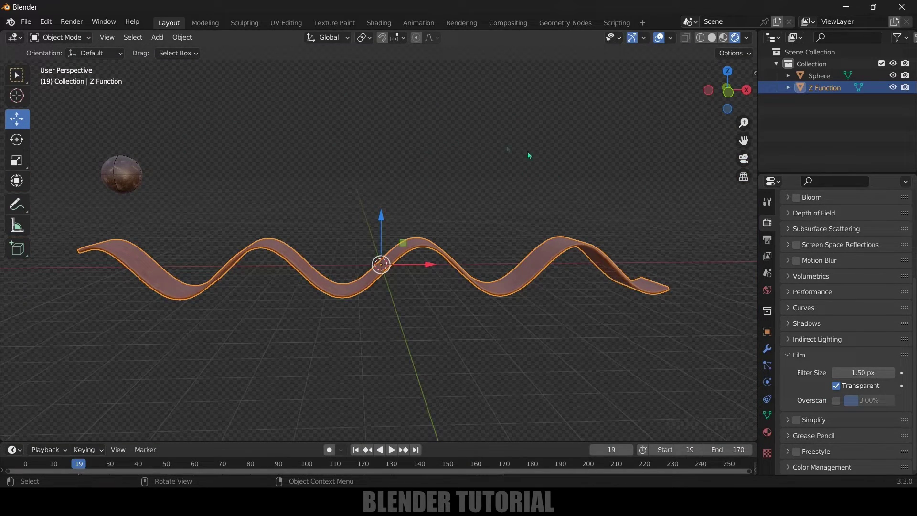
- Enable Ambient Occlusion in the render settings
scroll(809, 325, "up", 5)
scroll(840, 328, "down", 1)
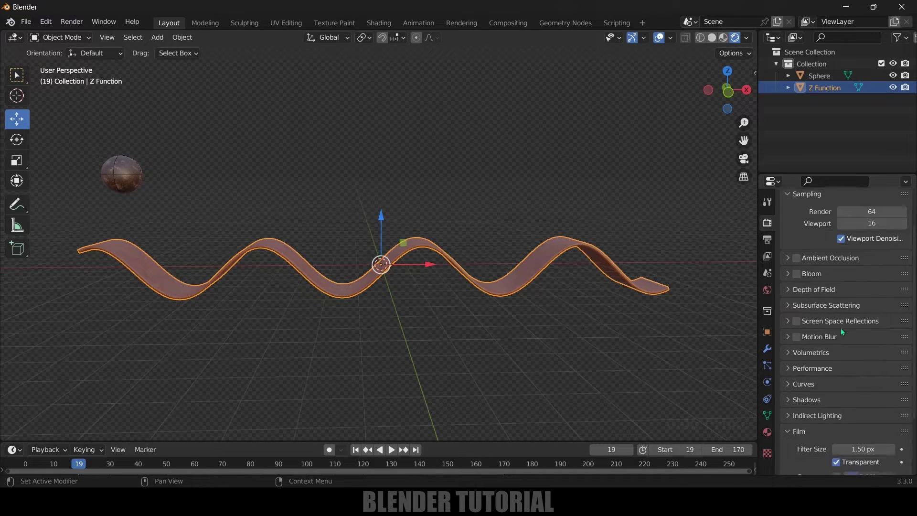
left_click(817, 257)
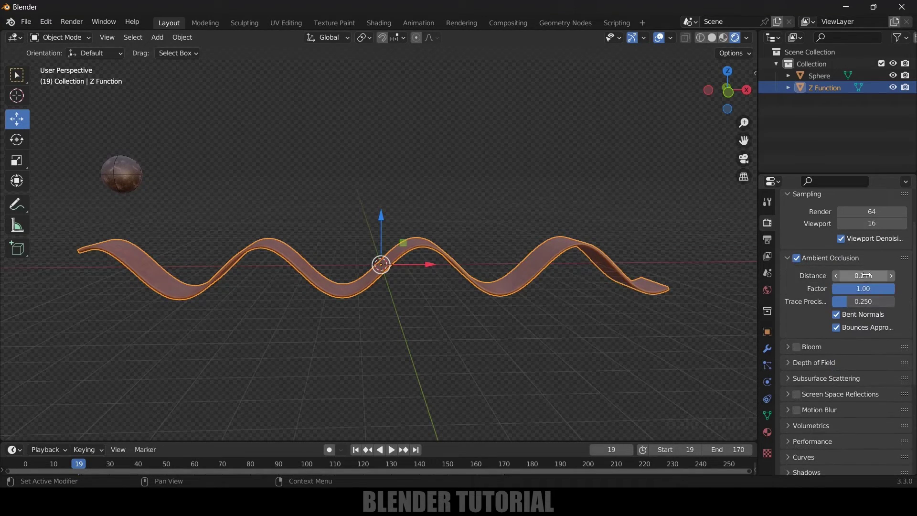
- Set the Ambient Occlusion distance to 5 m and enable Screen Space Reflections with its settings expanded
double_click(867, 275)
type("5")
key("Return")
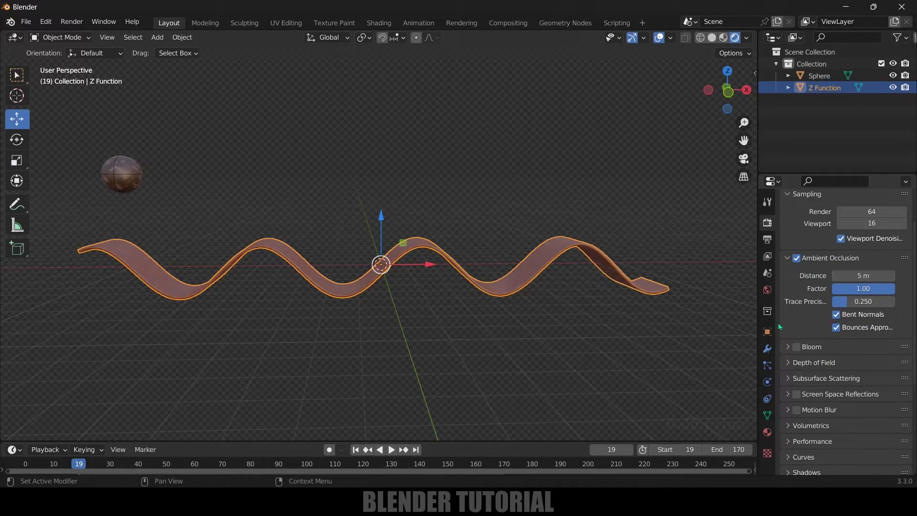
left_click(795, 394)
left_click(821, 394)
- Add a camera and align it to a view that frames the sine-wave surface from the front
middle_click_drag(606, 371, 591, 368)
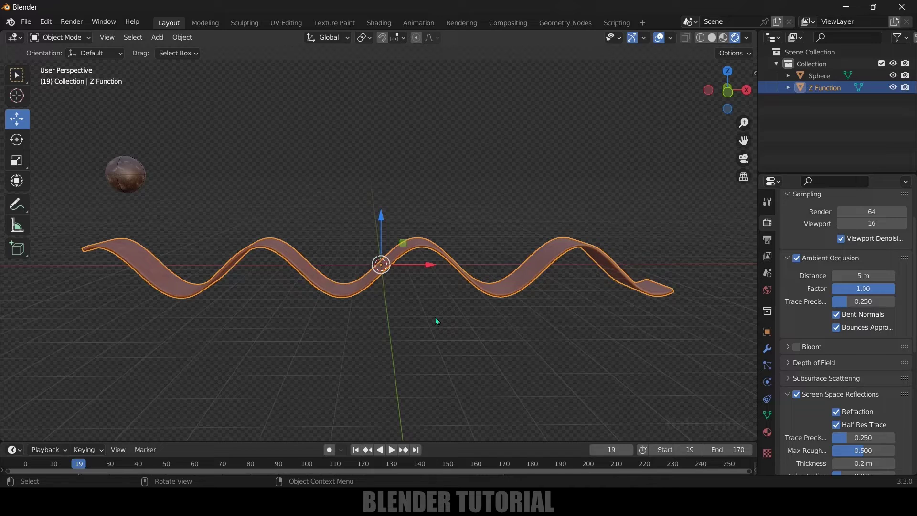
left_click(157, 37)
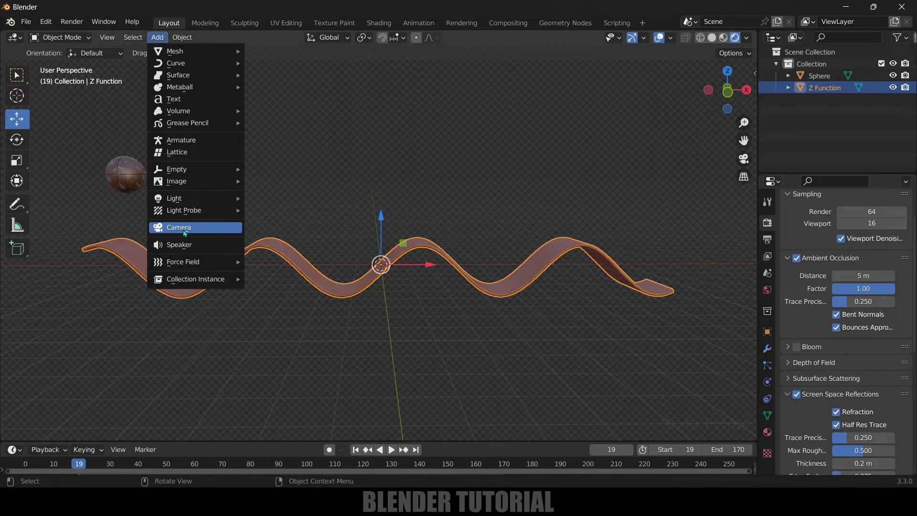
left_click(208, 229)
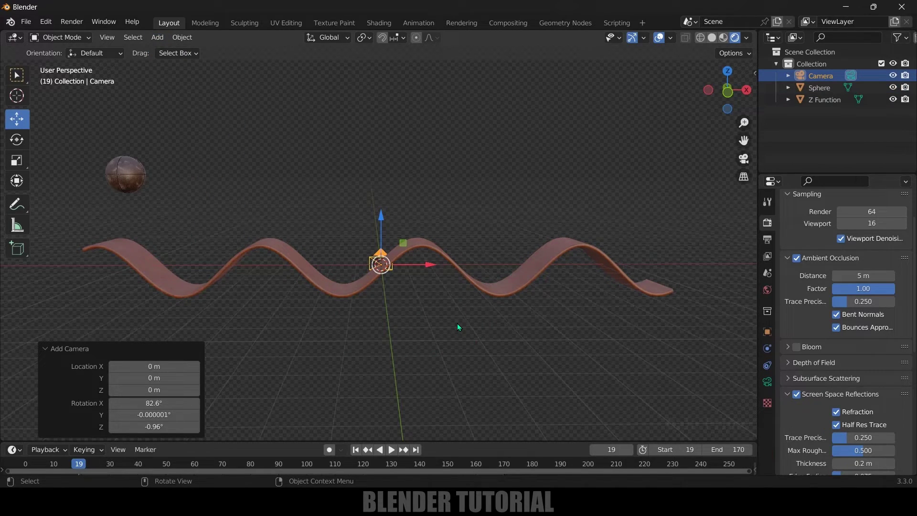
key("KP_0")
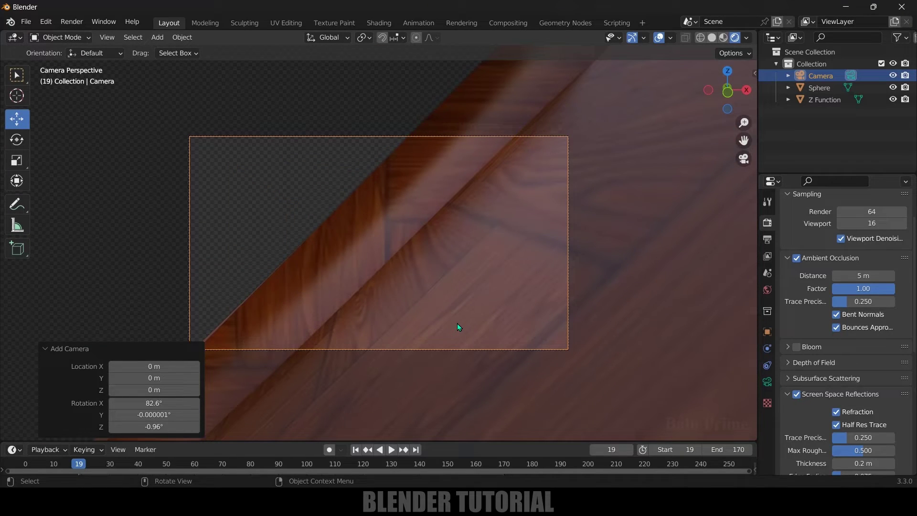
scroll(457, 324, "down", 5)
scroll(457, 324, "up", 3)
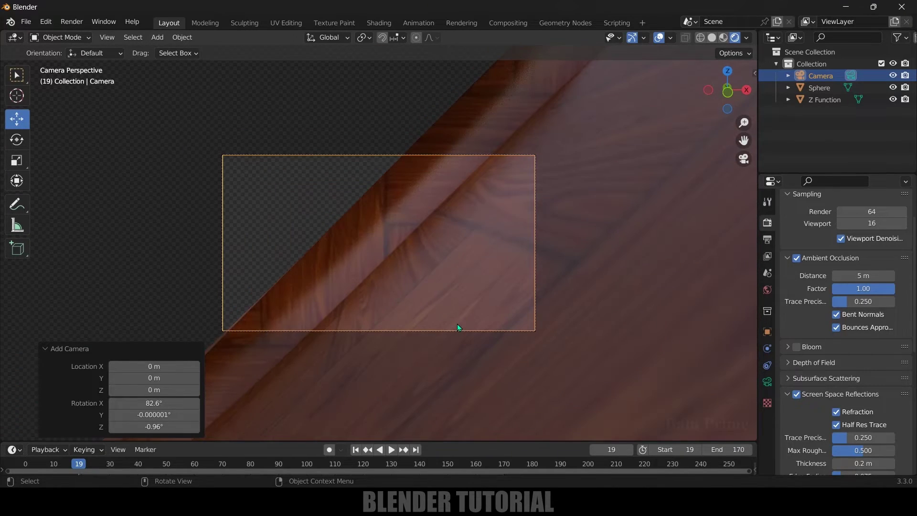
middle_click_drag(457, 323, 460, 324)
scroll(461, 324, "down", 10)
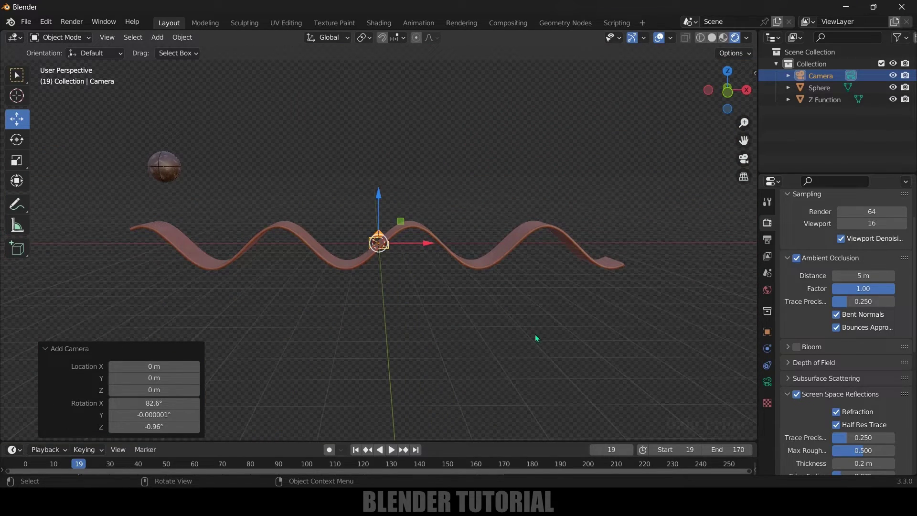
key("KP_0")
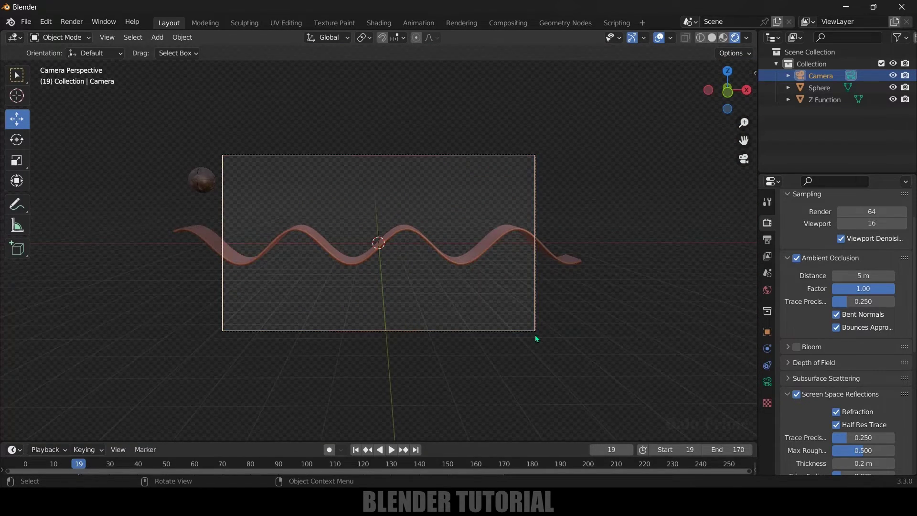
left_click(535, 338)
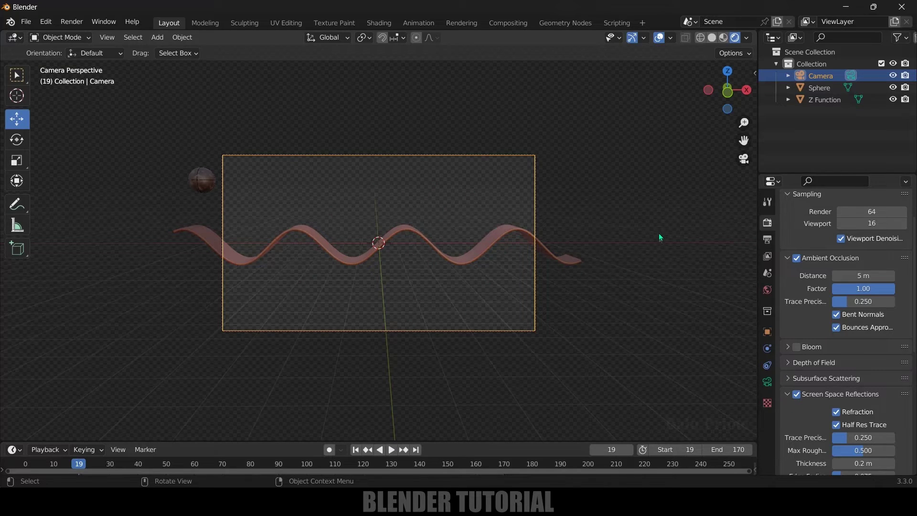
- Enable the To 3D Cursor and Camera to View locks, adjust the camera framing, and play the animation to frame 45
key("n")
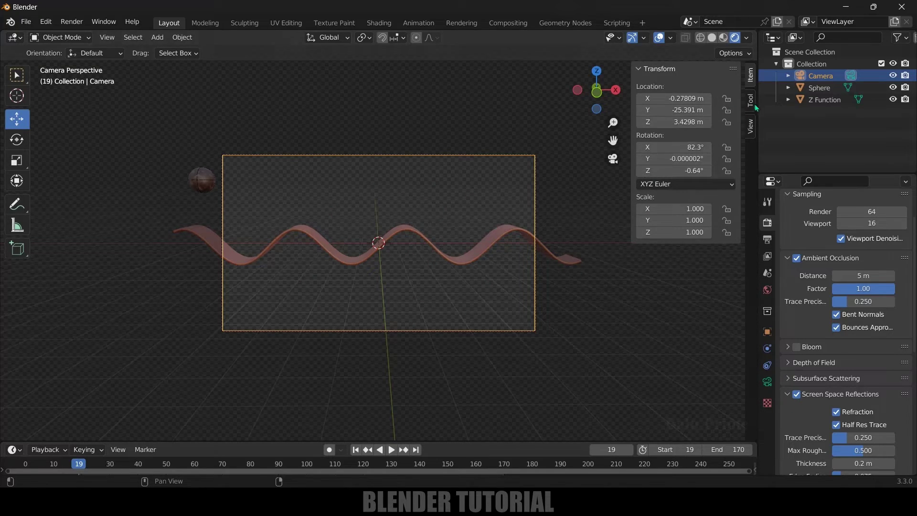
left_click(750, 131)
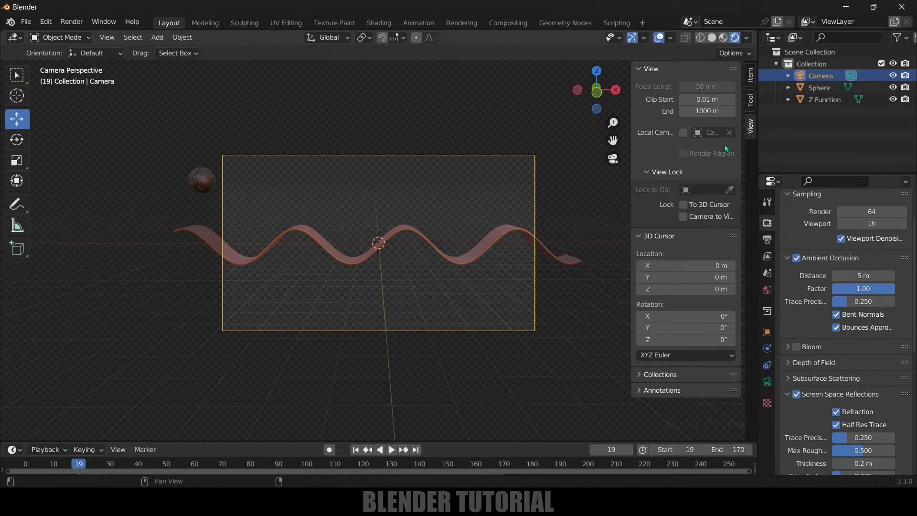
left_click(682, 205)
left_click(683, 216)
middle_click_drag(487, 304, 489, 285)
key("space")
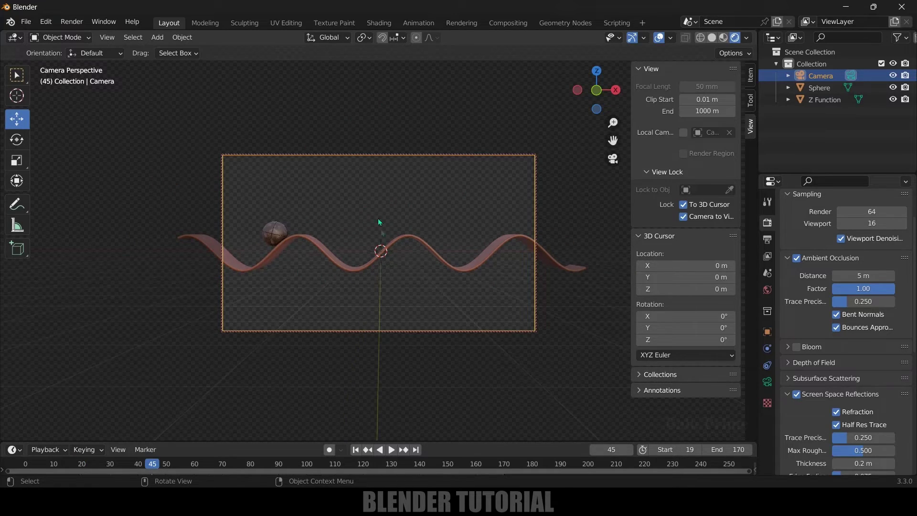
- Add a plane at the origin and scale it by about 13.5
left_click(152, 39)
mouse_move(177, 51)
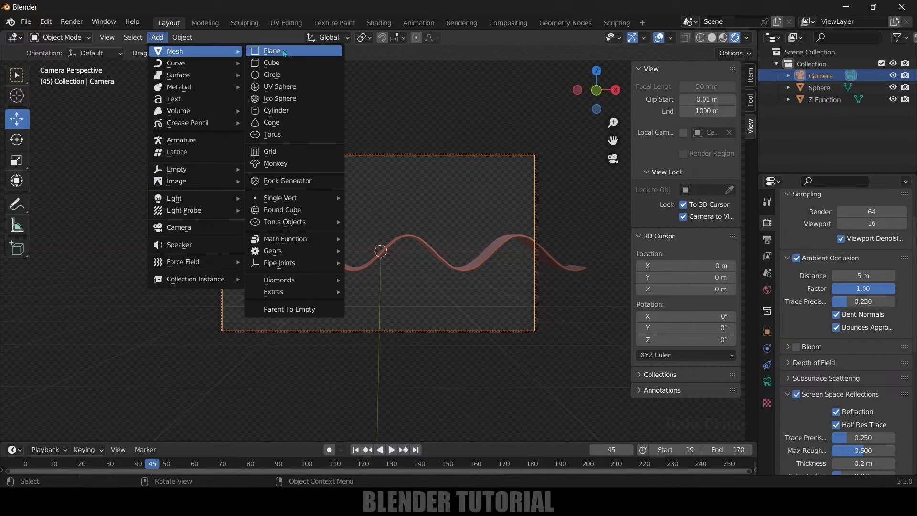
left_click(290, 51)
key("s")
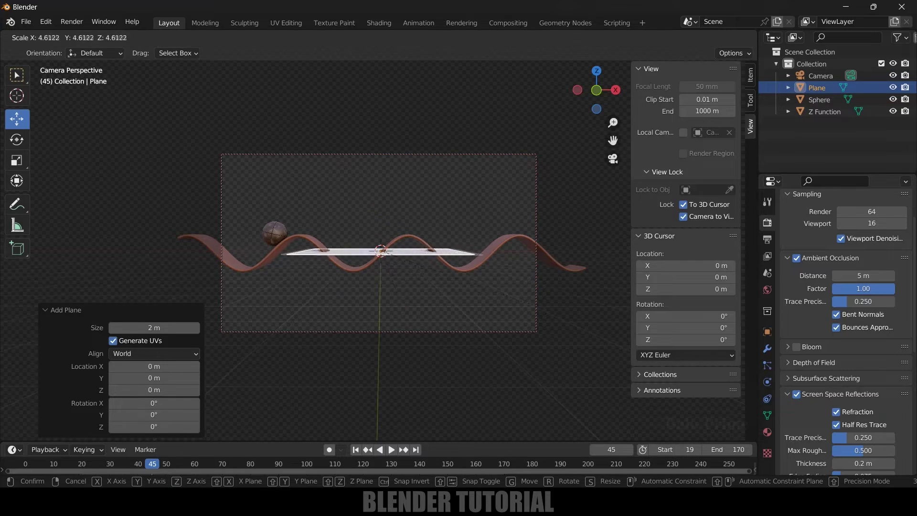
left_click(423, 393)
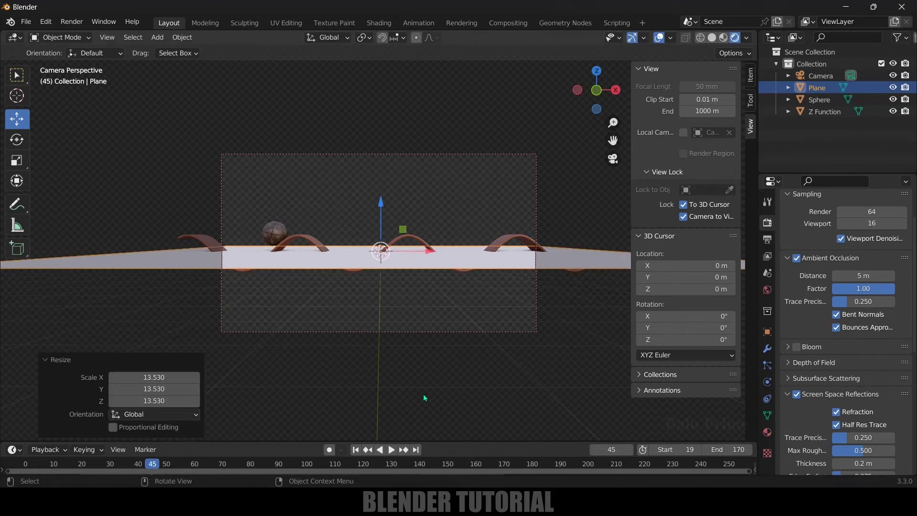
- Rotate the plane 90° about X and move it about 2 m along Y as a backdrop behind the wave
key("r")
key("x")
key("9")
key("0")
left_click(489, 366)
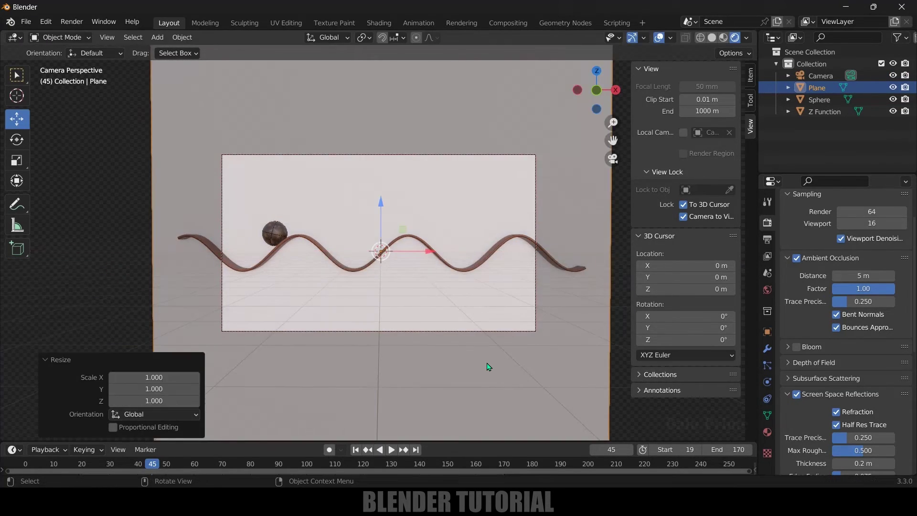
key("g")
key("y")
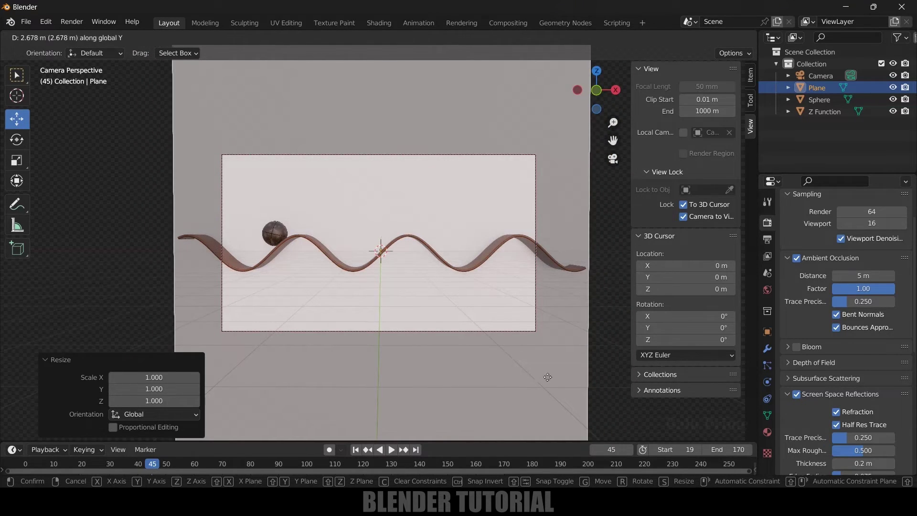
left_click(531, 375)
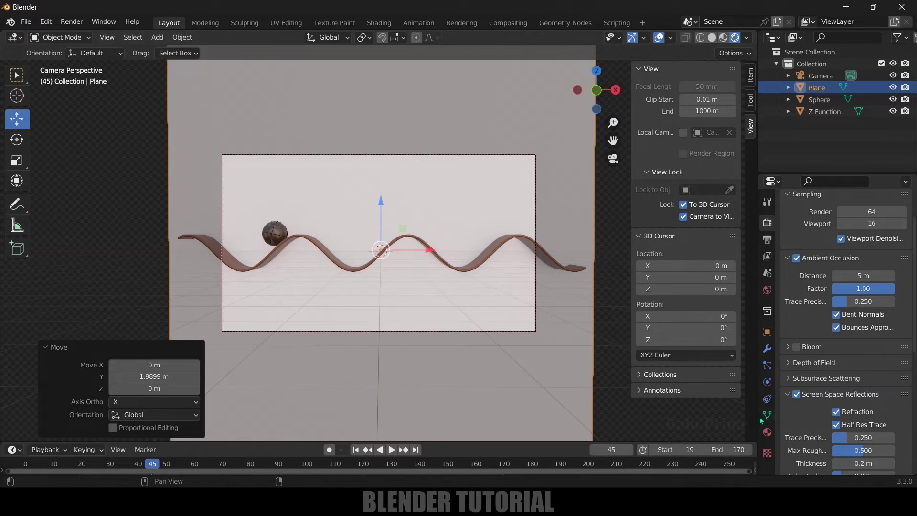
- Create a new material for the backdrop plane and give it a light green base colour
left_click(767, 432)
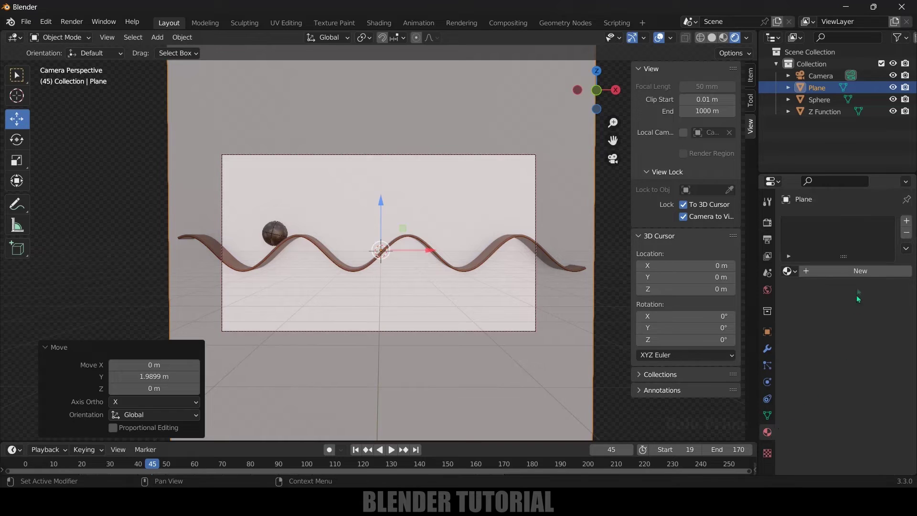
left_click(859, 271)
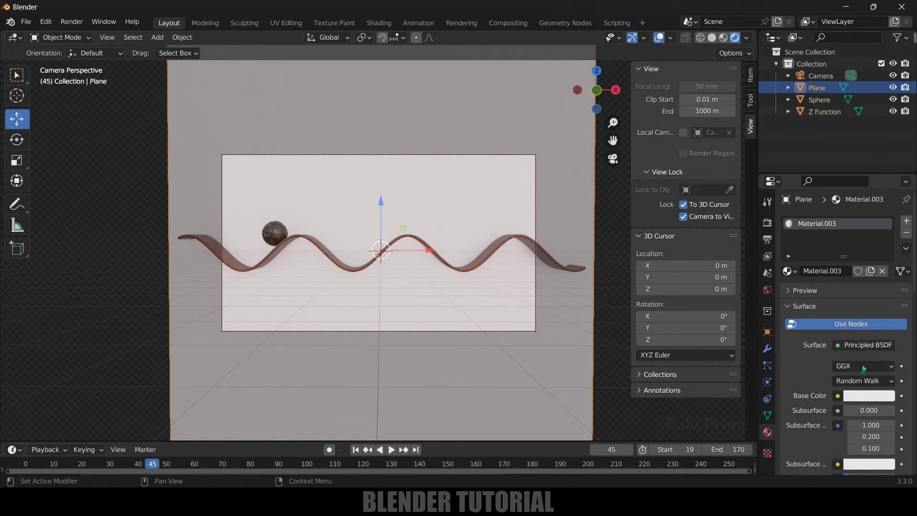
left_click(865, 397)
mouse_move(830, 279)
left_mouse_down()
mouse_move(814, 253)
mouse_move(820, 259)
left_mouse_up()
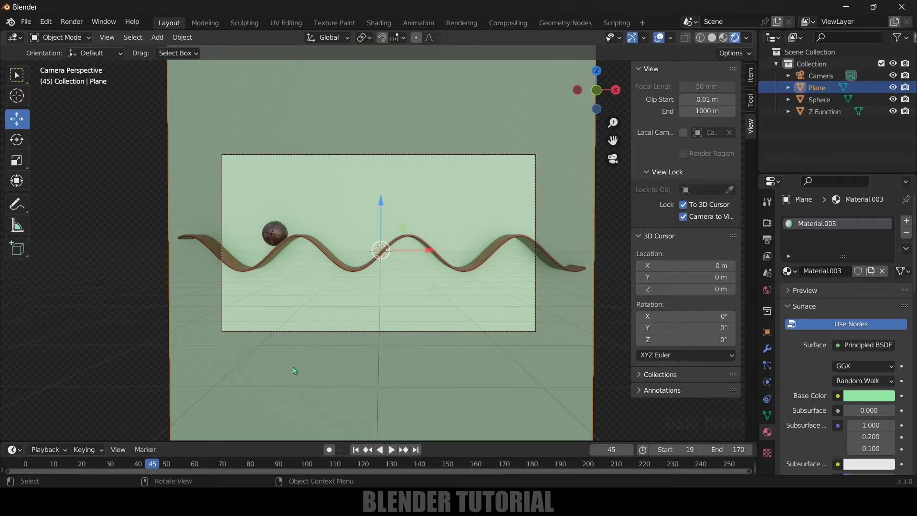
- Replay the animation from its start, then add a Sun light and raise it about 4 m along Z
left_click(355, 449)
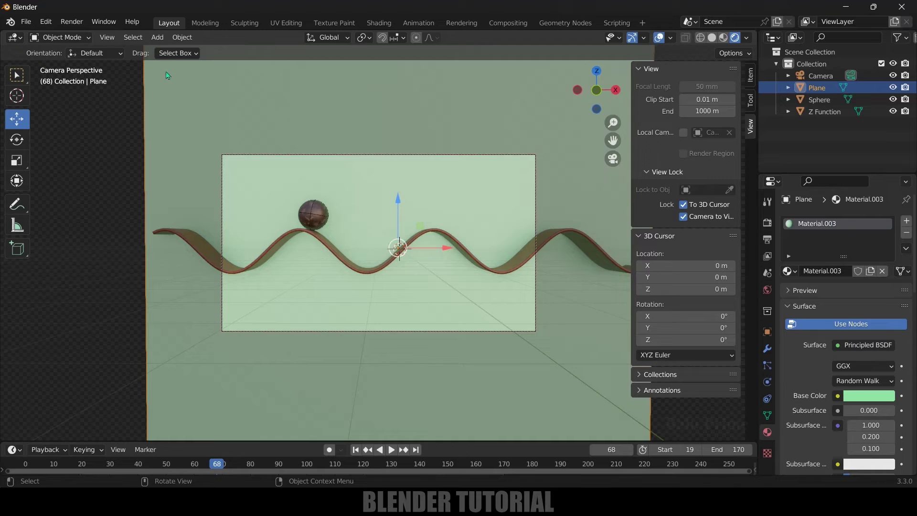
left_click(158, 37)
mouse_move(201, 200)
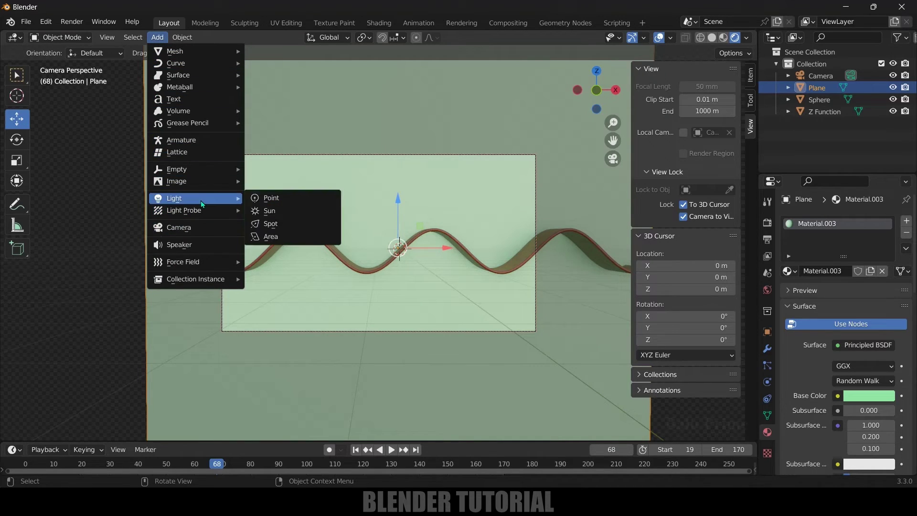
left_click(299, 213)
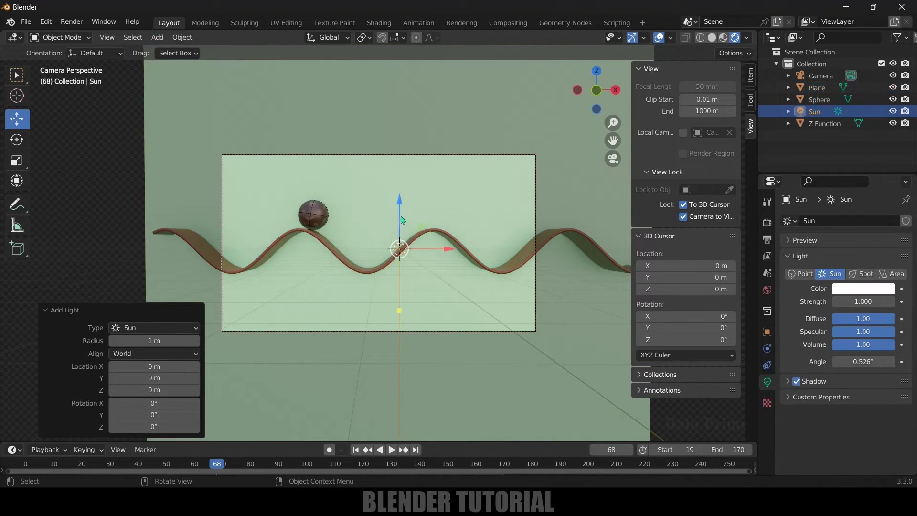
left_click_drag(400, 212, 400, 130)
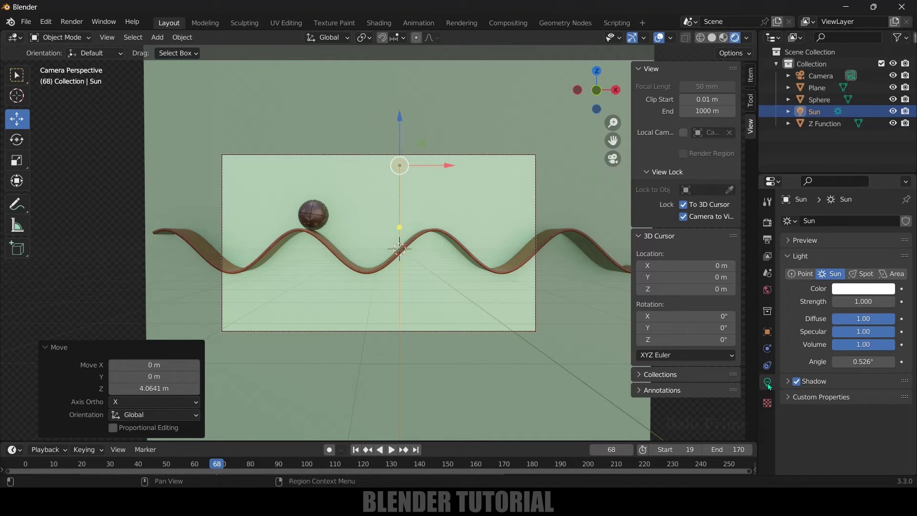
- Set the Sun's strength to 5, rotate it about 60° in the camera view, and play the animation
left_click(872, 301)
type("5")
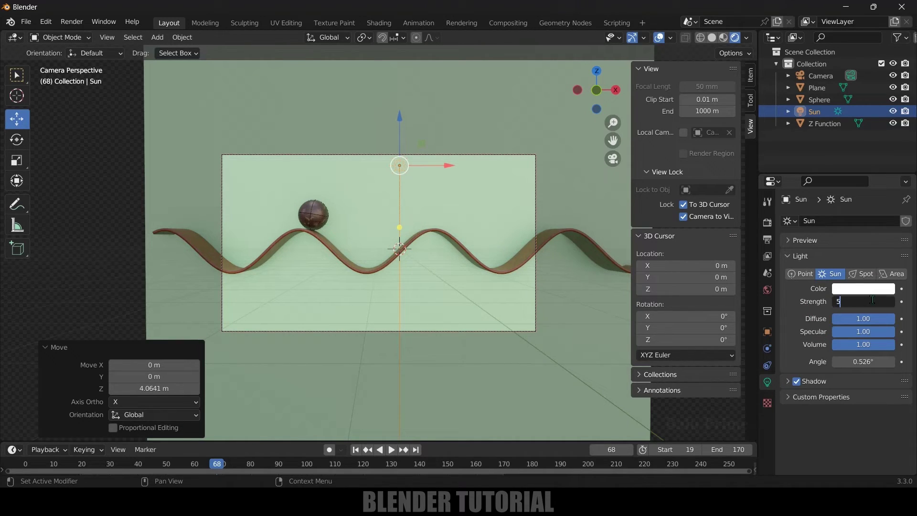
key("Return")
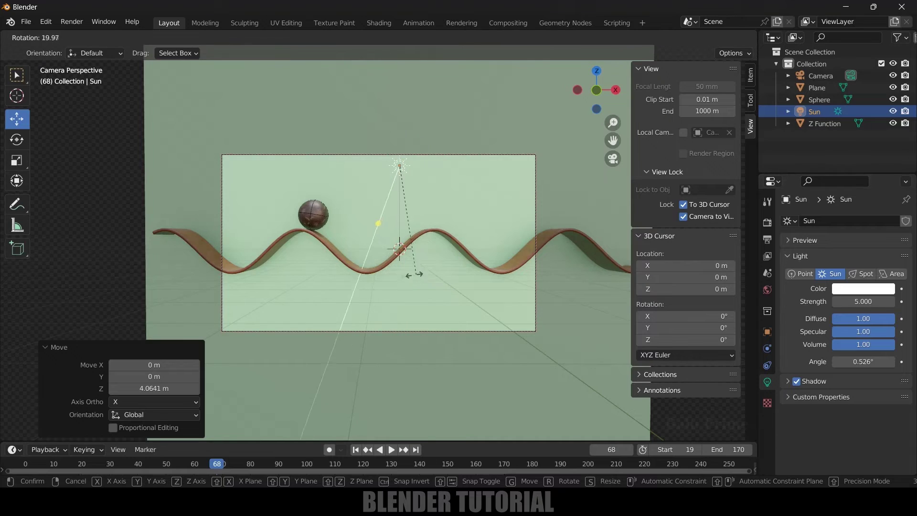
left_click(322, 269)
key("space")
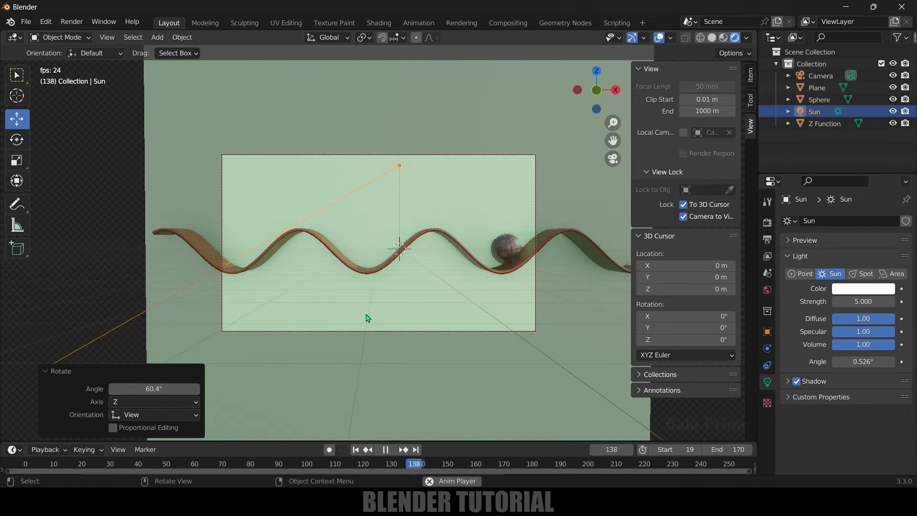
key("space")
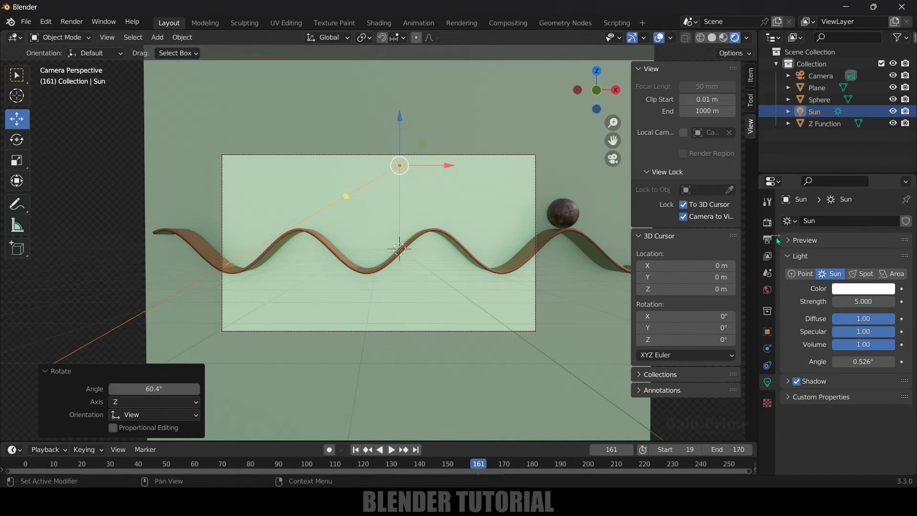
- Check that Eevee is the render engine and review the sampling, ambient occlusion, reflection and film settings
left_click(767, 223)
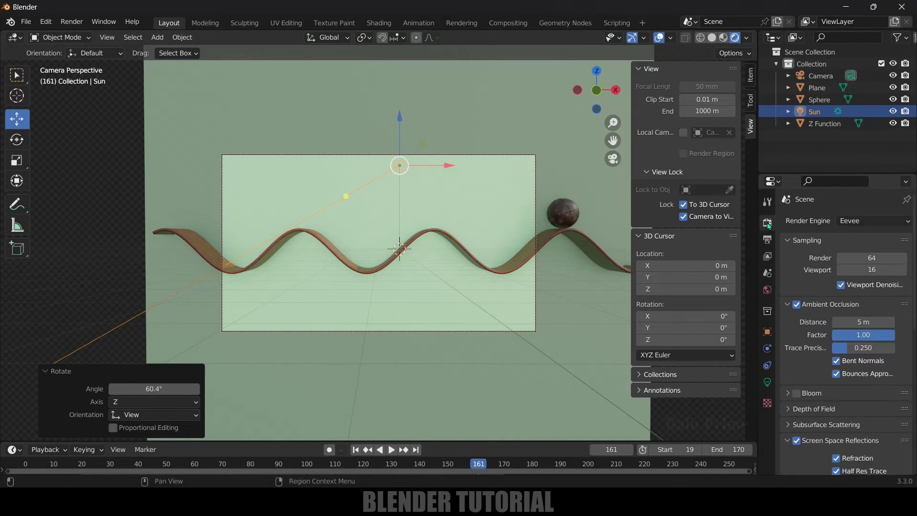
left_click(848, 224)
left_click(860, 238)
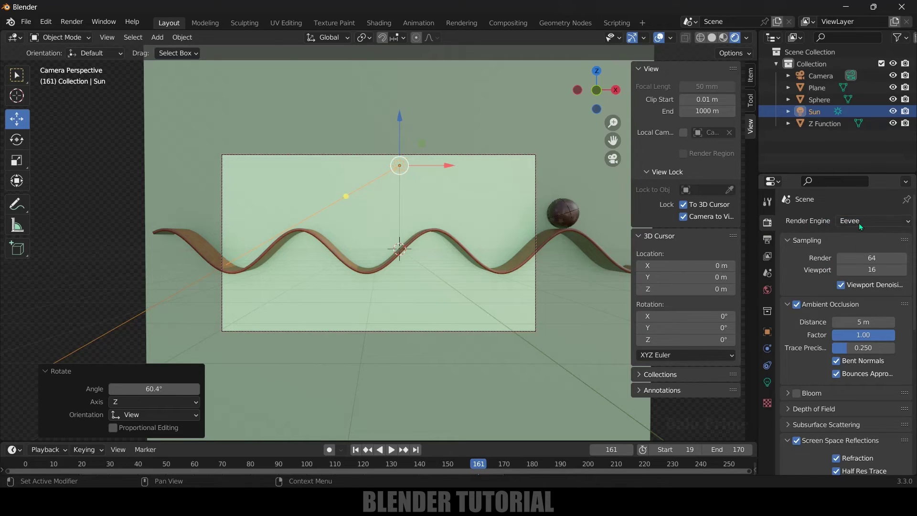
left_click(858, 222)
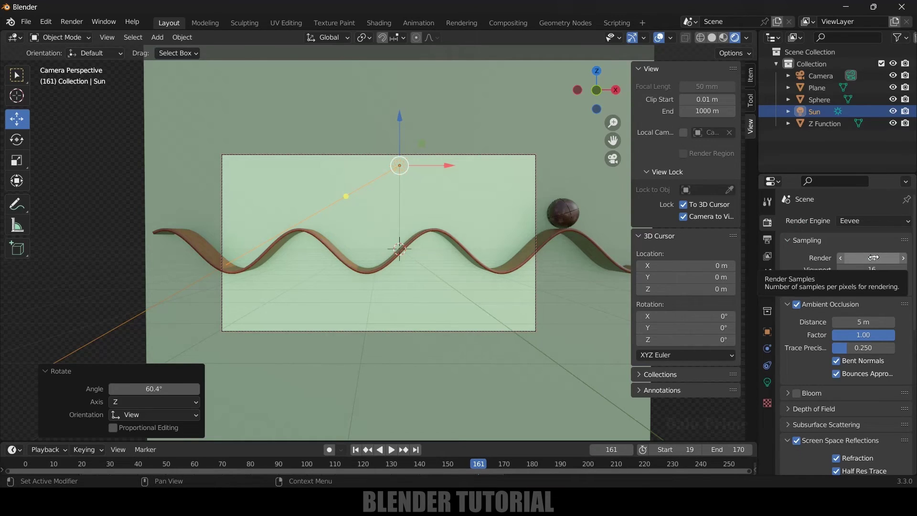
scroll(810, 334, "down", 10)
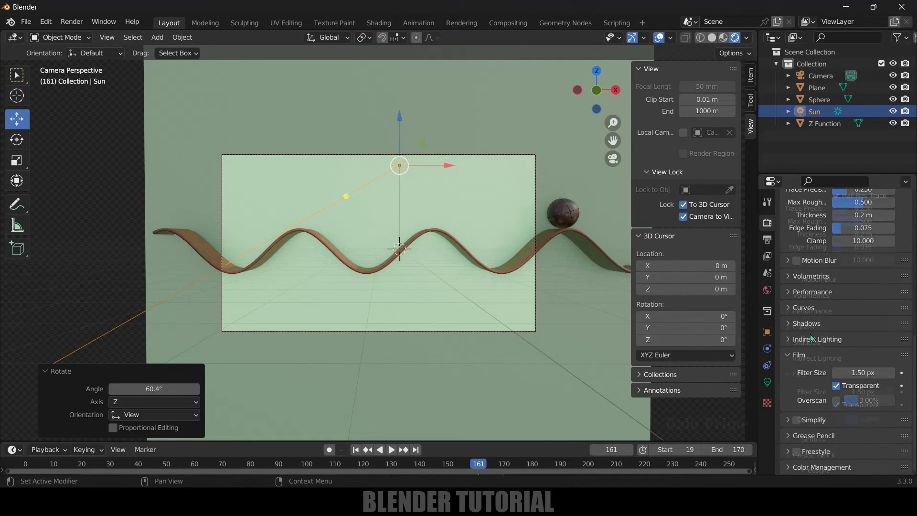
scroll(810, 334, "up", 10)
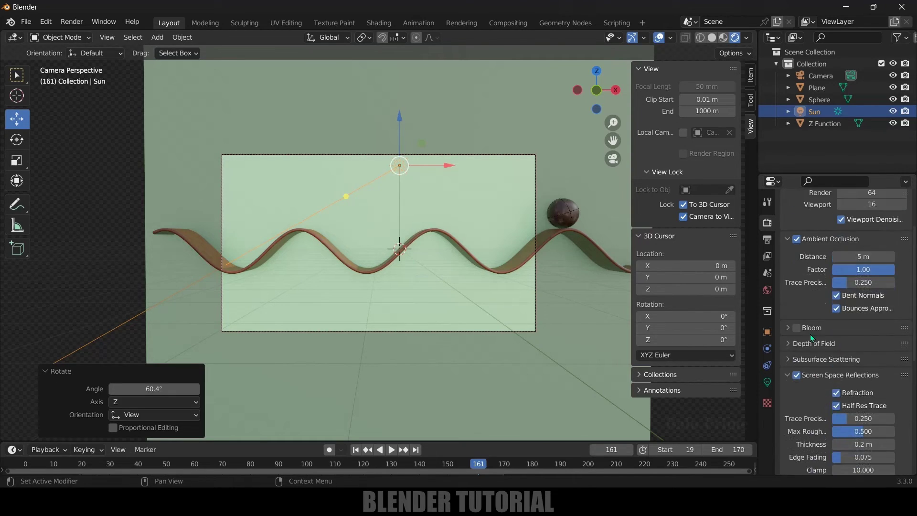
- Enable Render Region with cropping to it in the output settings, and set the animation's start frame to 20
left_click(767, 240)
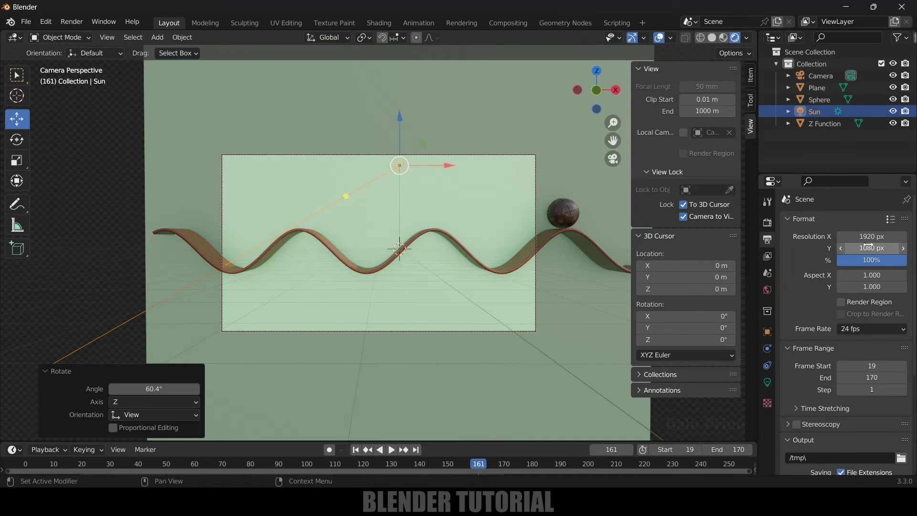
left_click(841, 302)
left_click(841, 313)
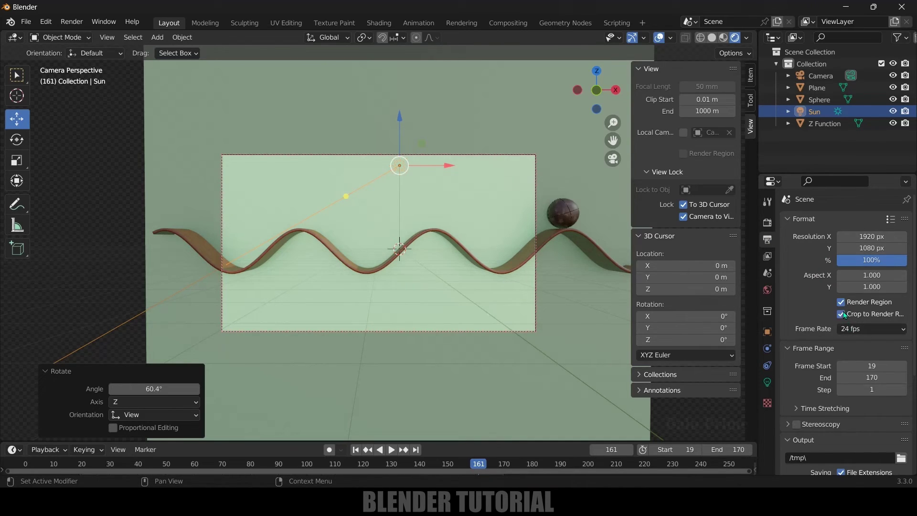
left_click(860, 328)
scroll(820, 312, "down", 5)
left_click_drag(873, 269, 876, 270)
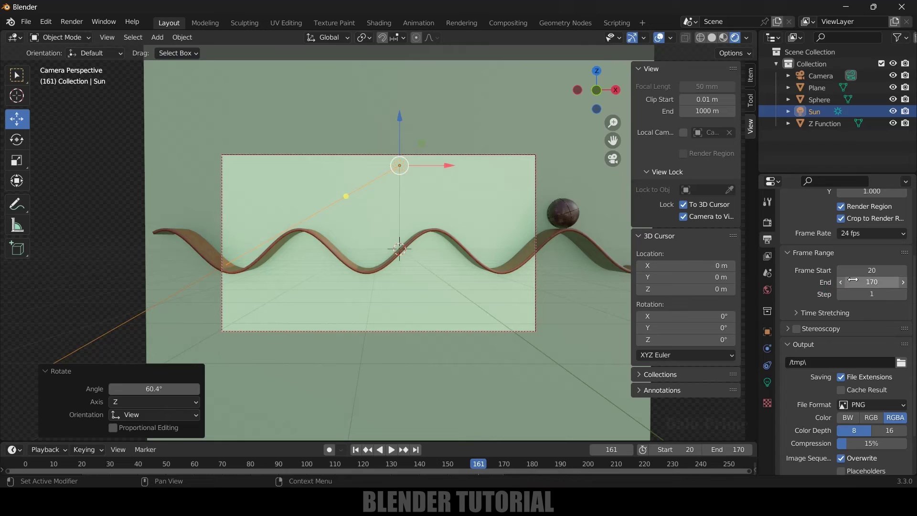
- Set the output path to D:\youtube\rolling ball\rolling ball\ and the file format to JPEG at 100% quality
scroll(813, 319, "down", 2)
scroll(813, 318, "down", 1)
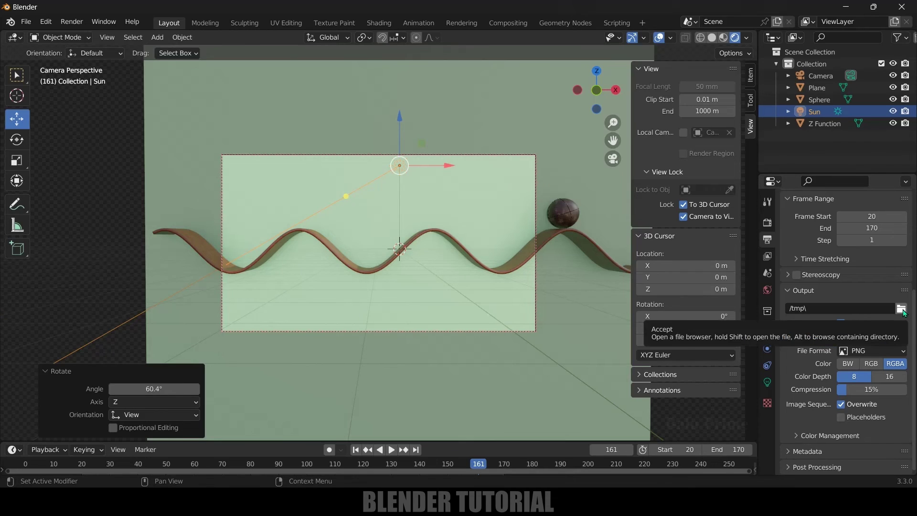
type("D:\\youtube\\rolling ball\\rolling ball\\")
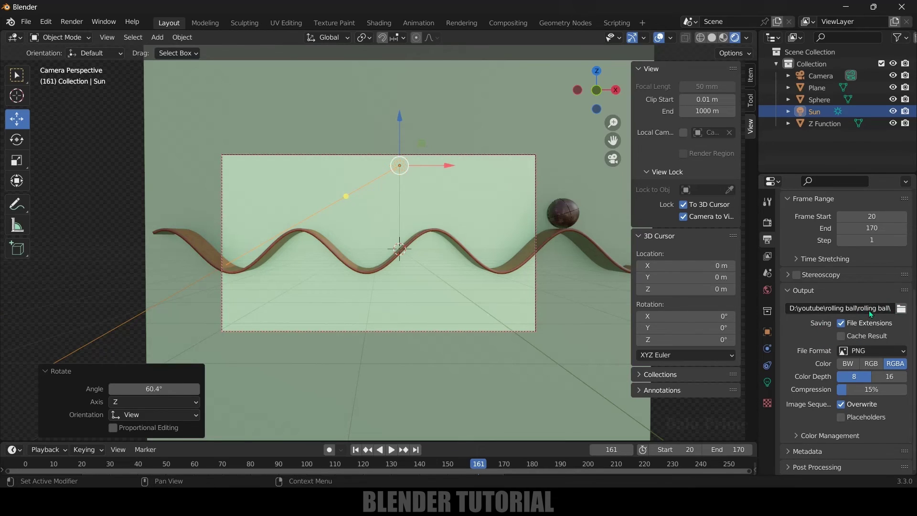
left_click(861, 353)
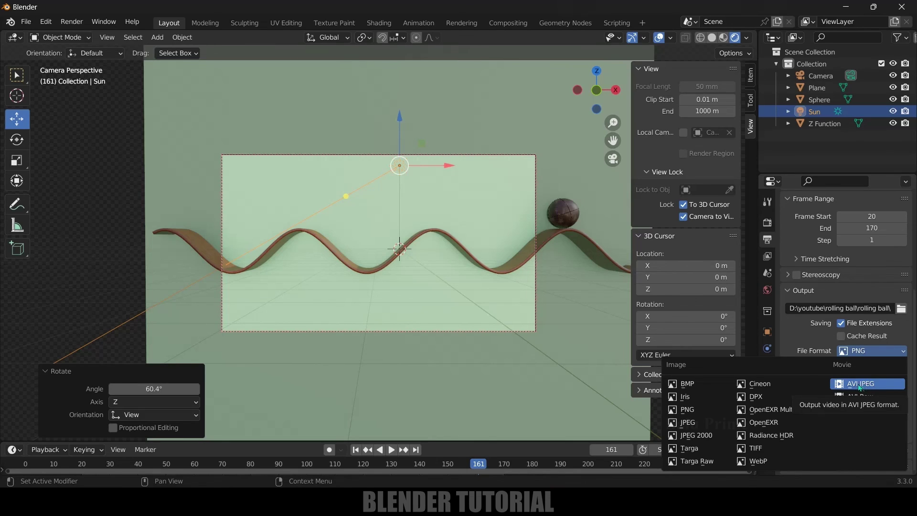
left_click(694, 423)
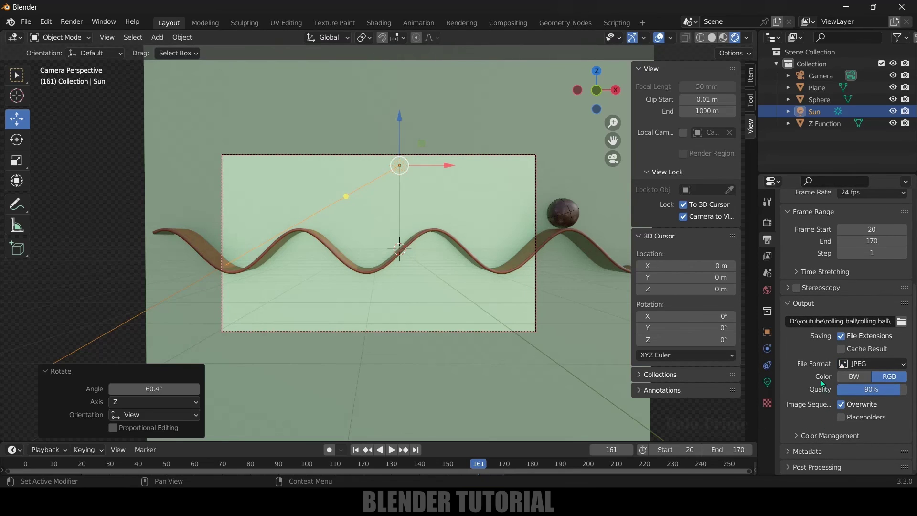
left_click_drag(862, 389, 903, 389)
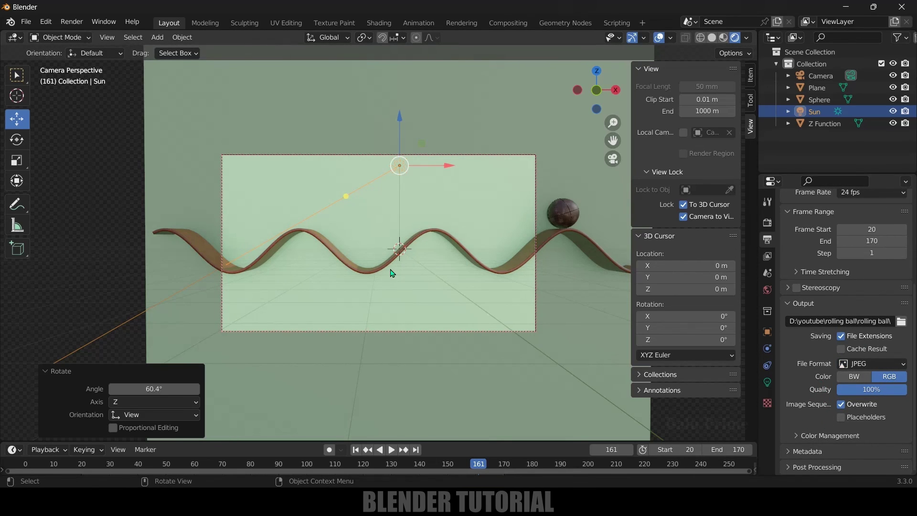
- Open the list of render commands for the scene
left_click(71, 21)
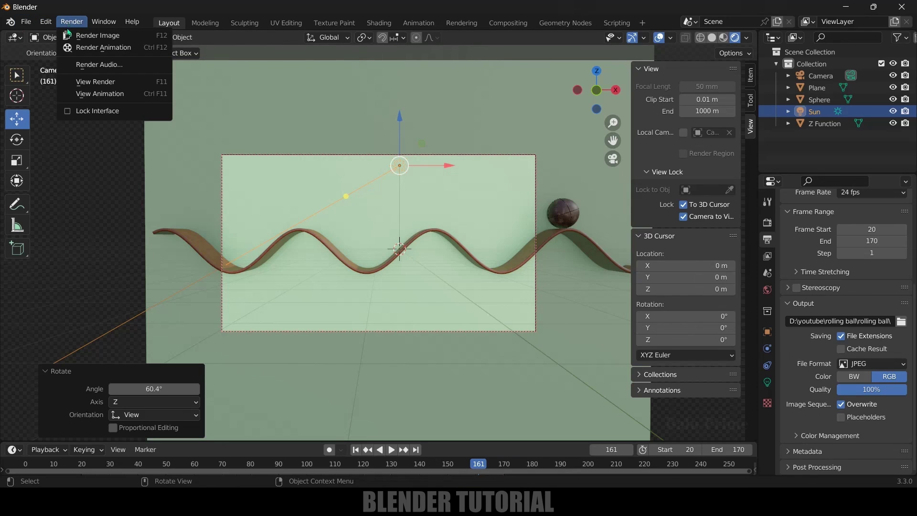